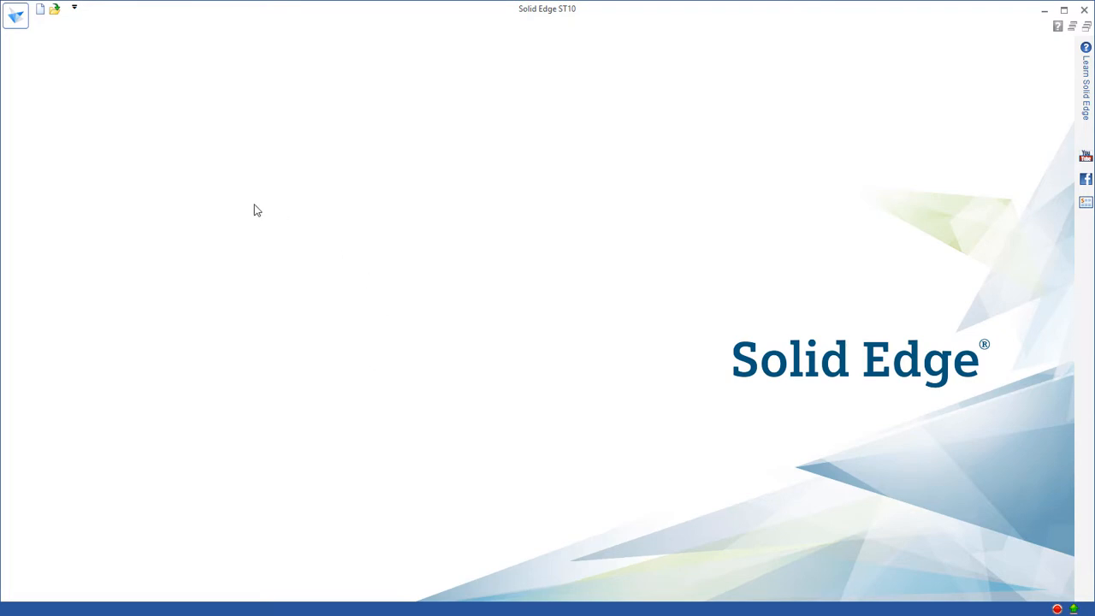
Step: Create a new part document from the ANSI Metric part template (ansi metric part.par)
click(17, 19)
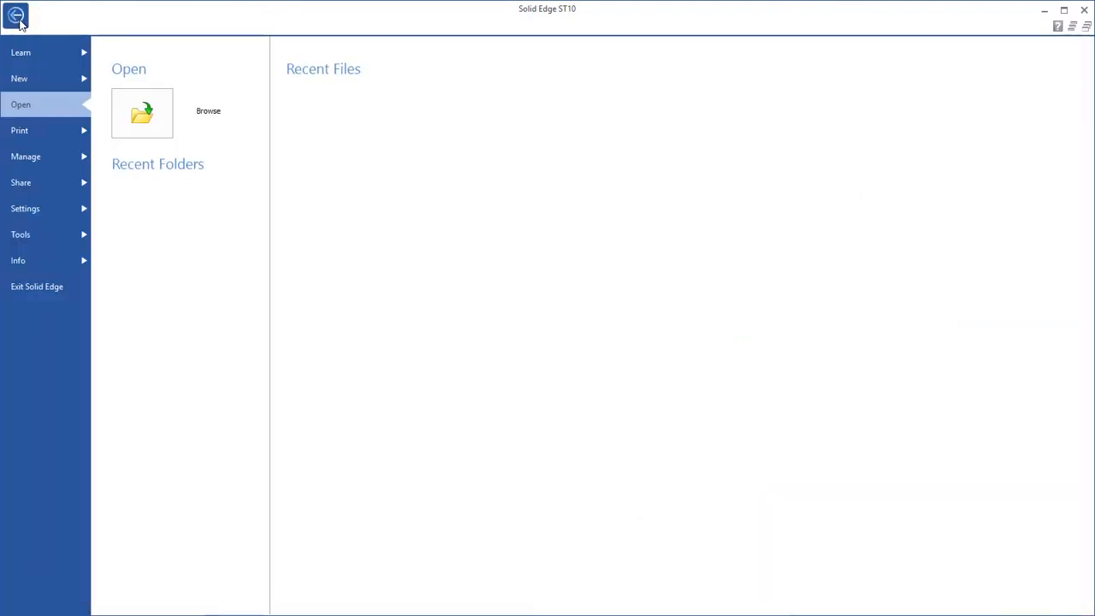
click(26, 79)
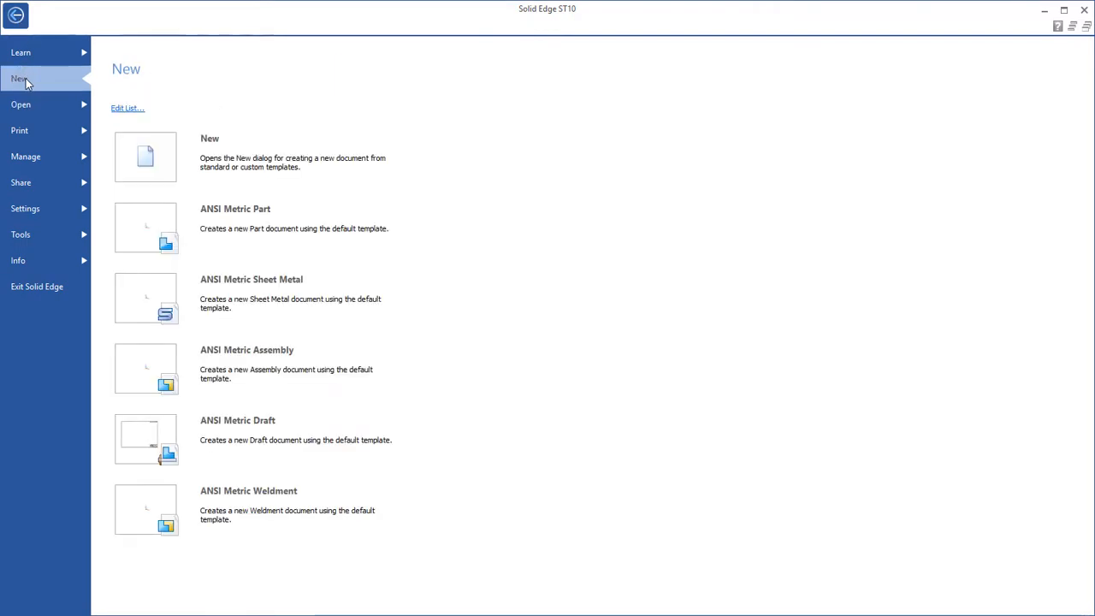
click(167, 170)
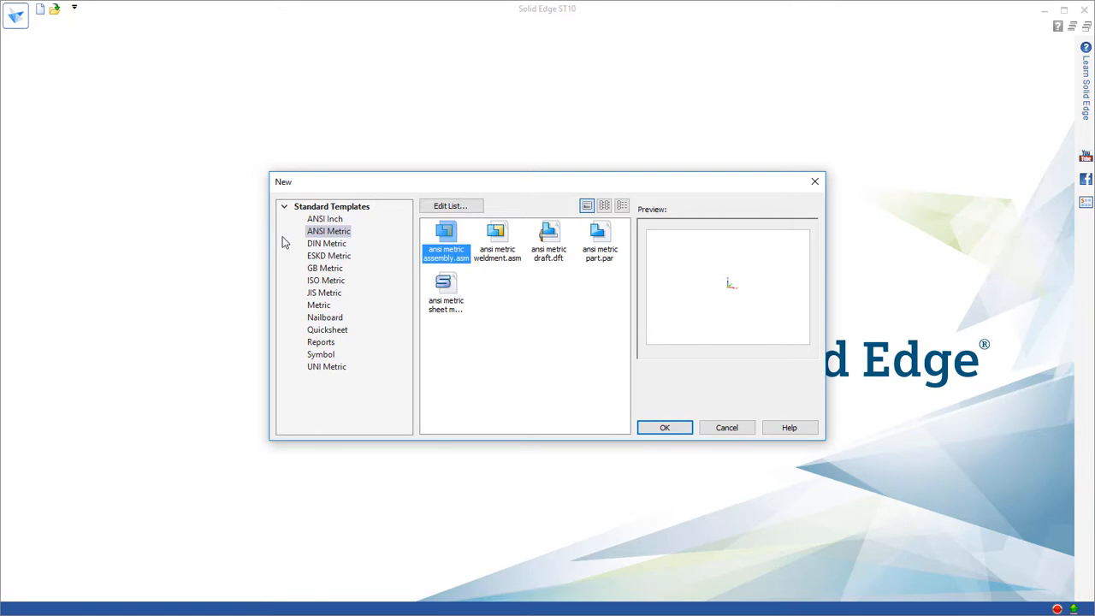
click(330, 233)
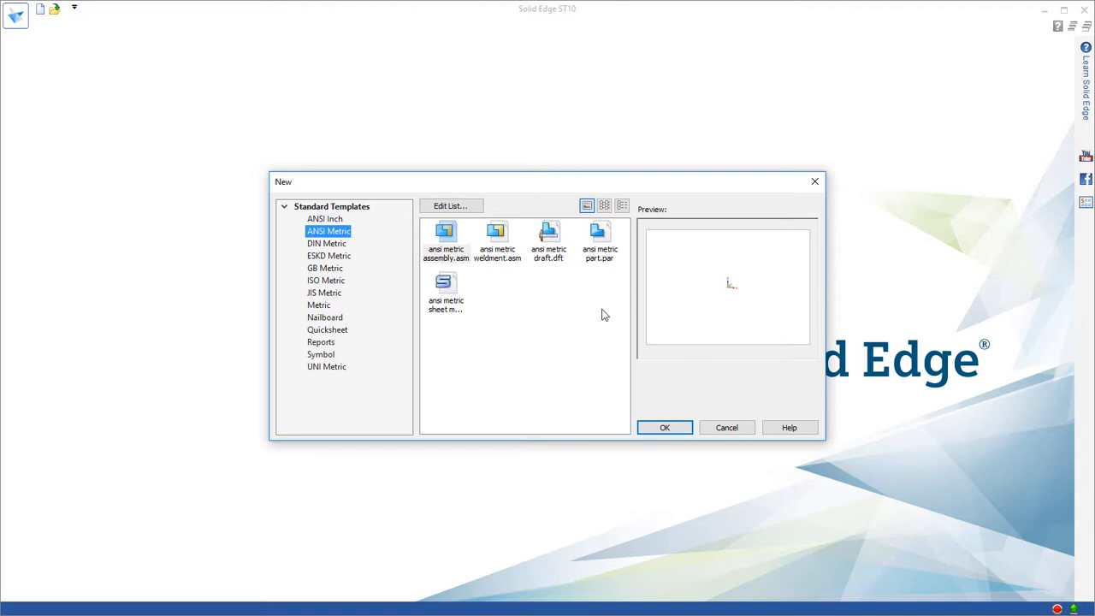
click(604, 266)
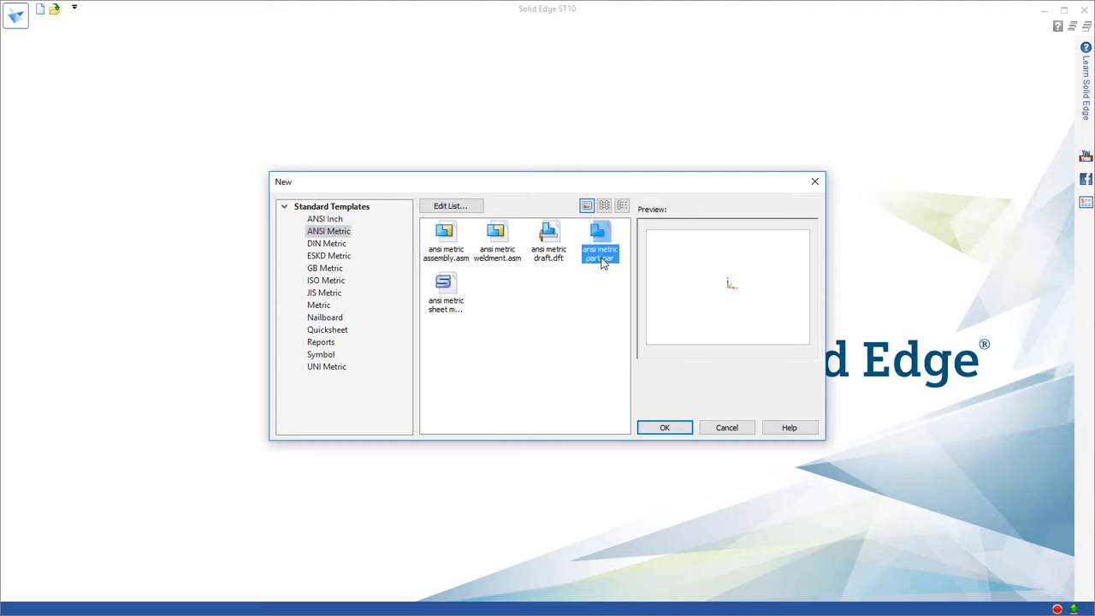
click(665, 429)
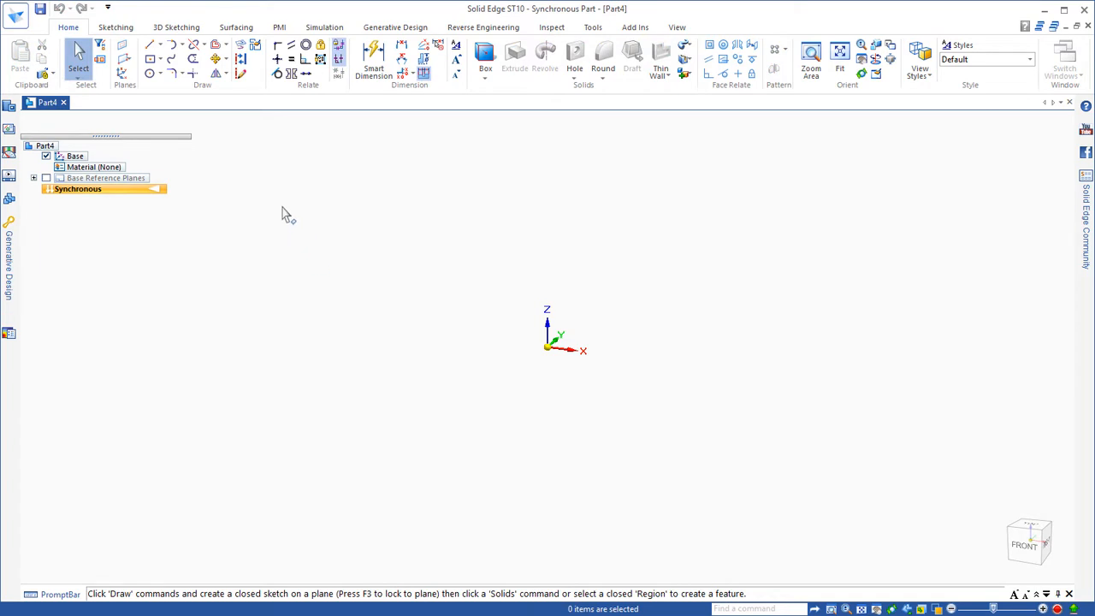
click(112, 27)
click(170, 31)
click(236, 27)
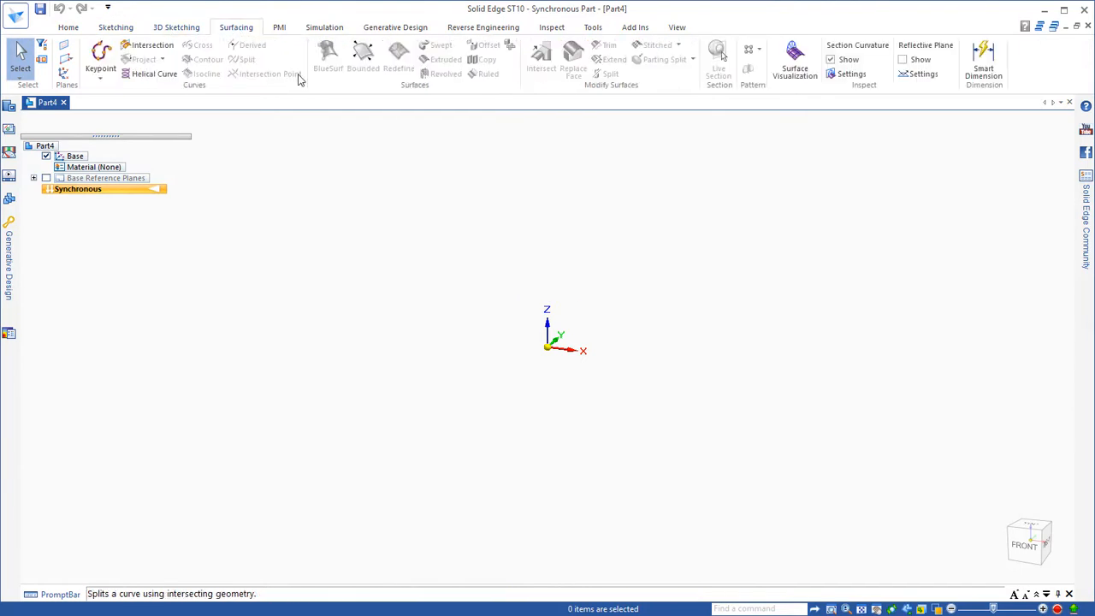
click(67, 31)
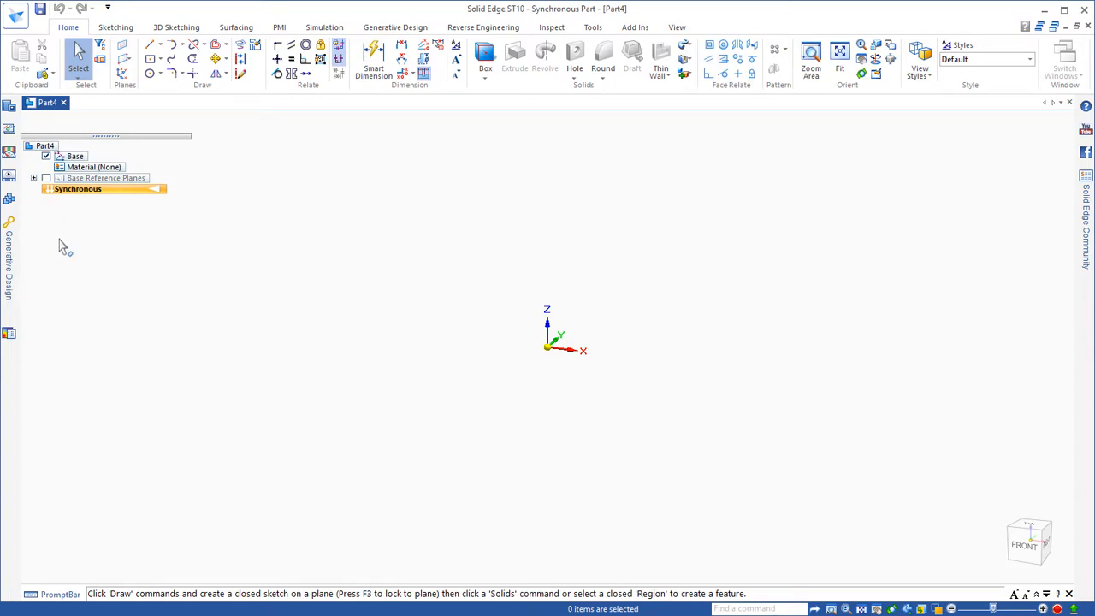
Step: Show the base reference planes
click(46, 178)
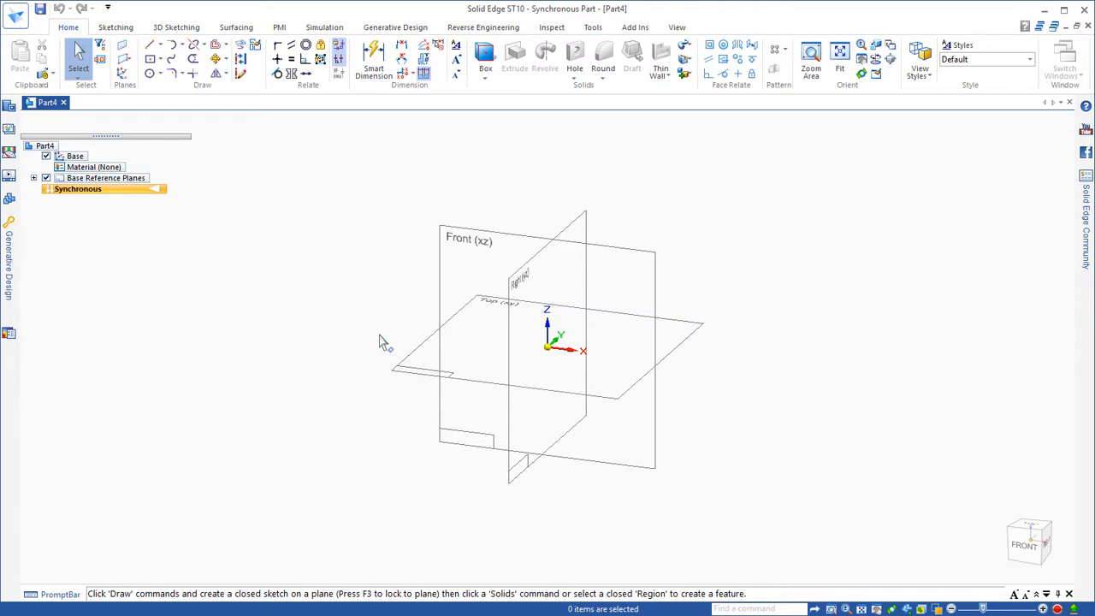
middle_drag(376, 366, 341, 369)
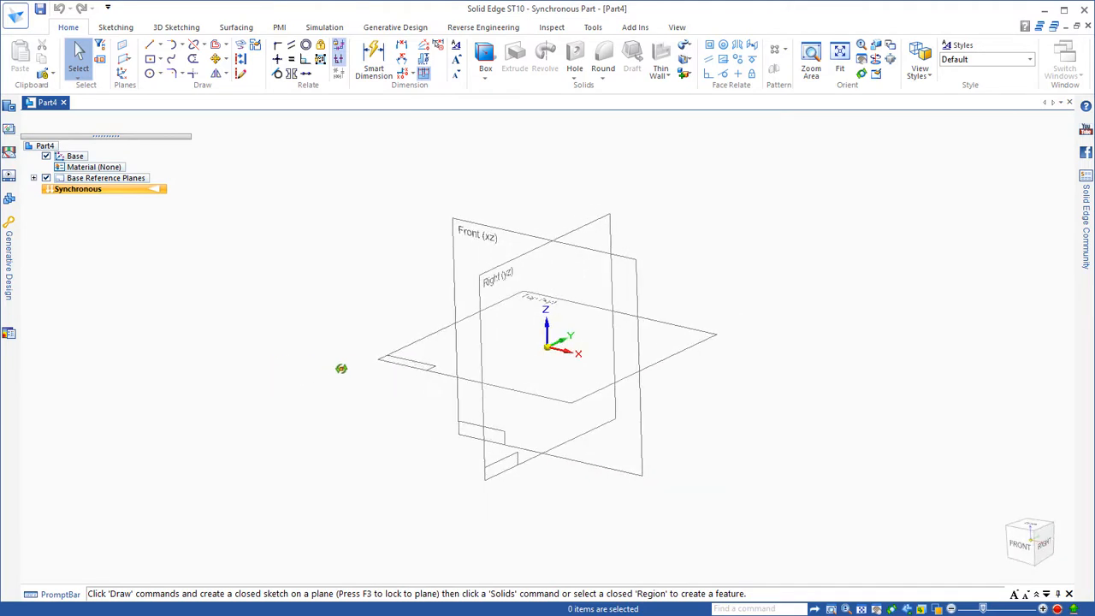
ctrl+middle_drag(342, 369, 334, 405)
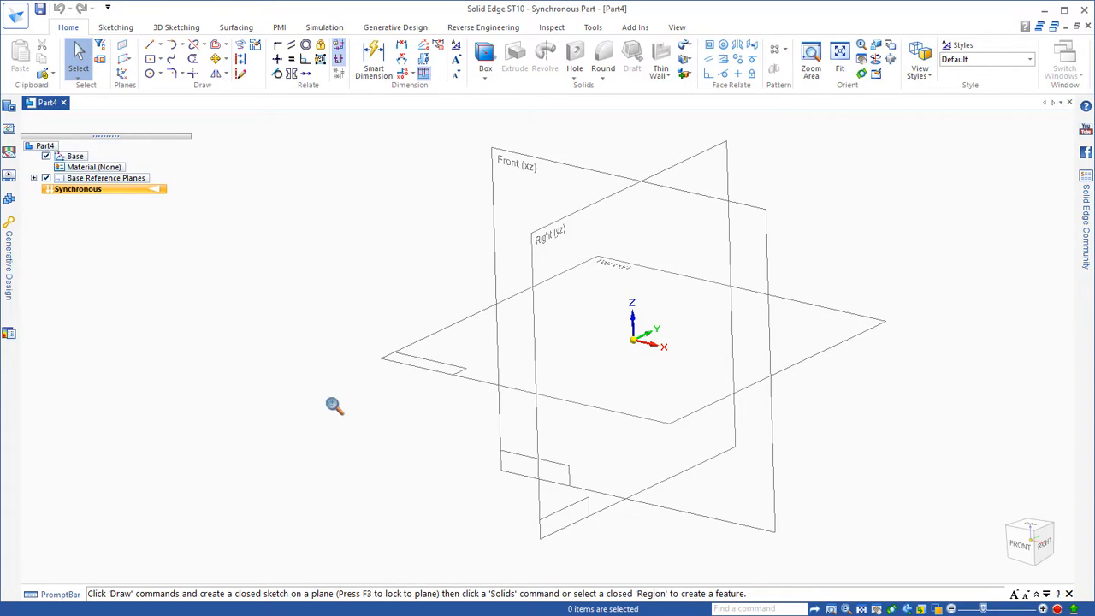
shift+middle_drag(334, 406, 307, 441)
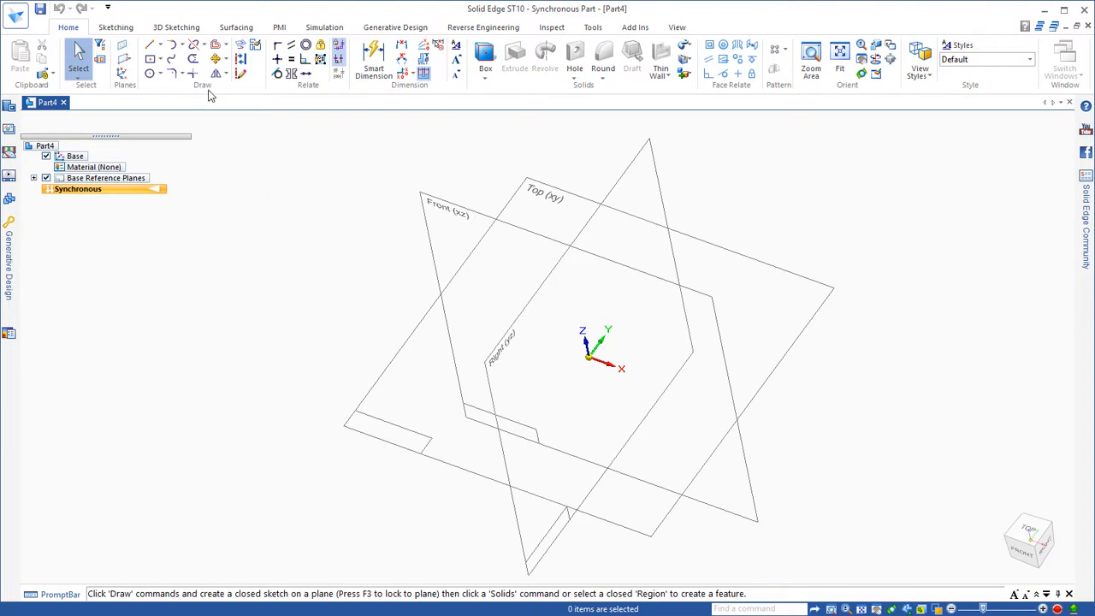
Step: Sketch a rectangle centred on the origin on the Top (xy) plane, 100 mm wide and 50 mm high, at an angle of 0°
click(150, 60)
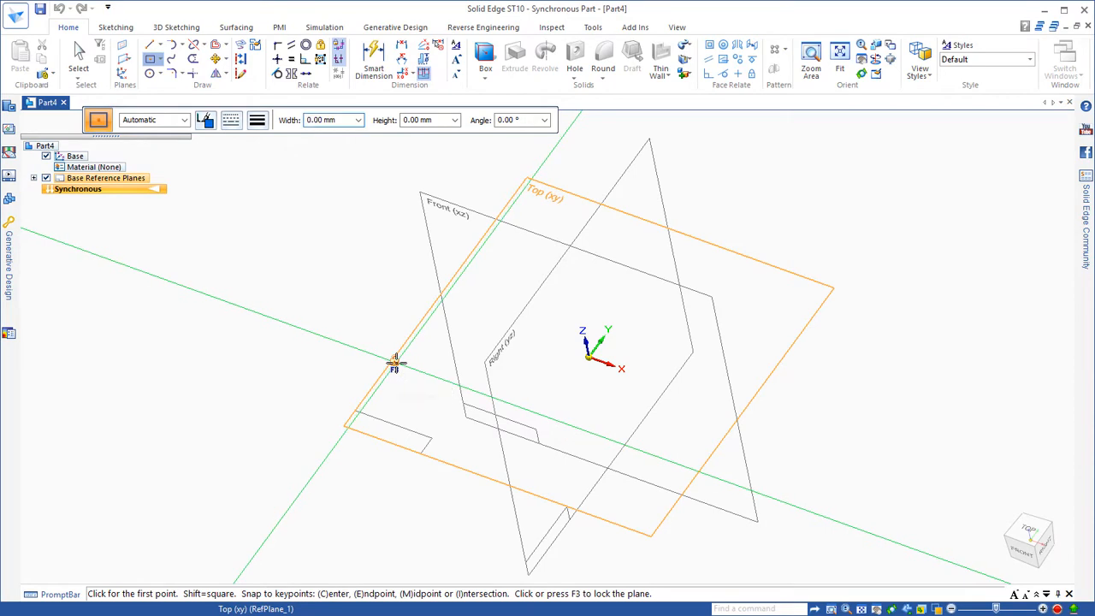
click(394, 362)
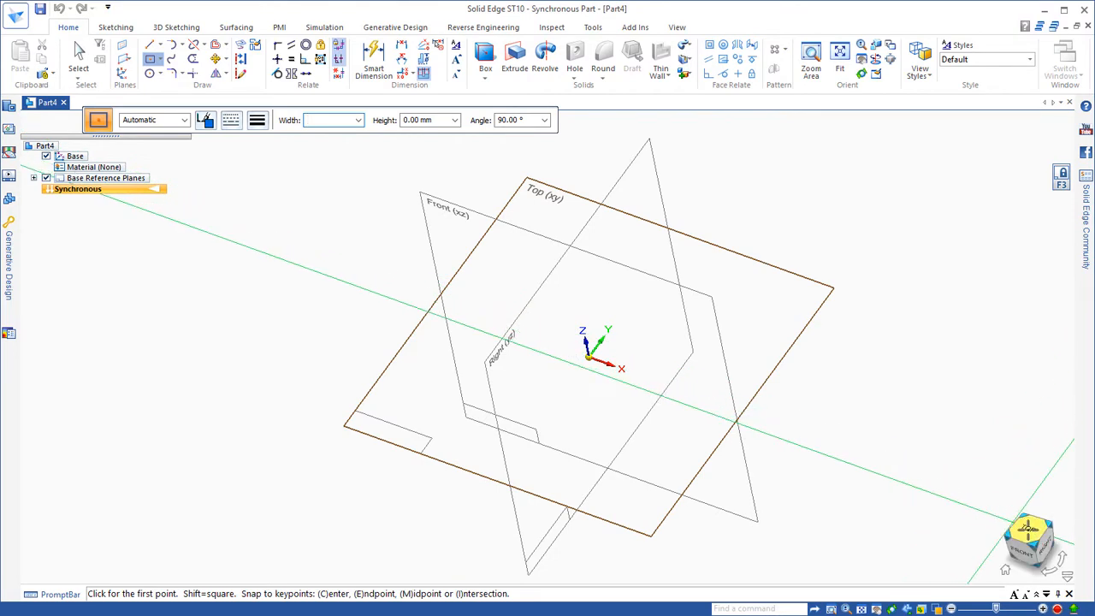
click(1028, 530)
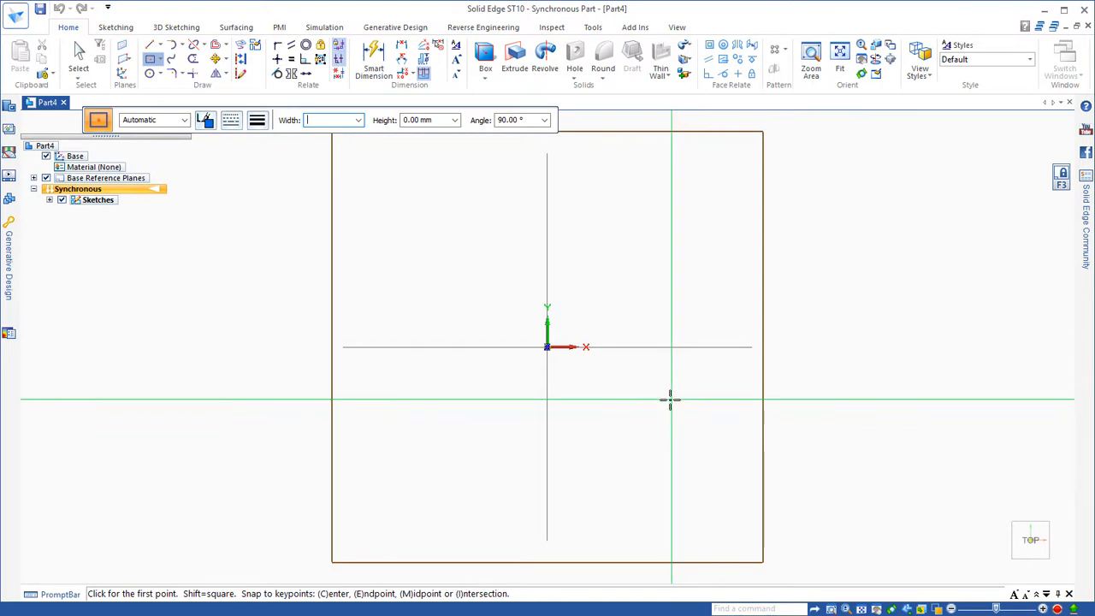
click(547, 347)
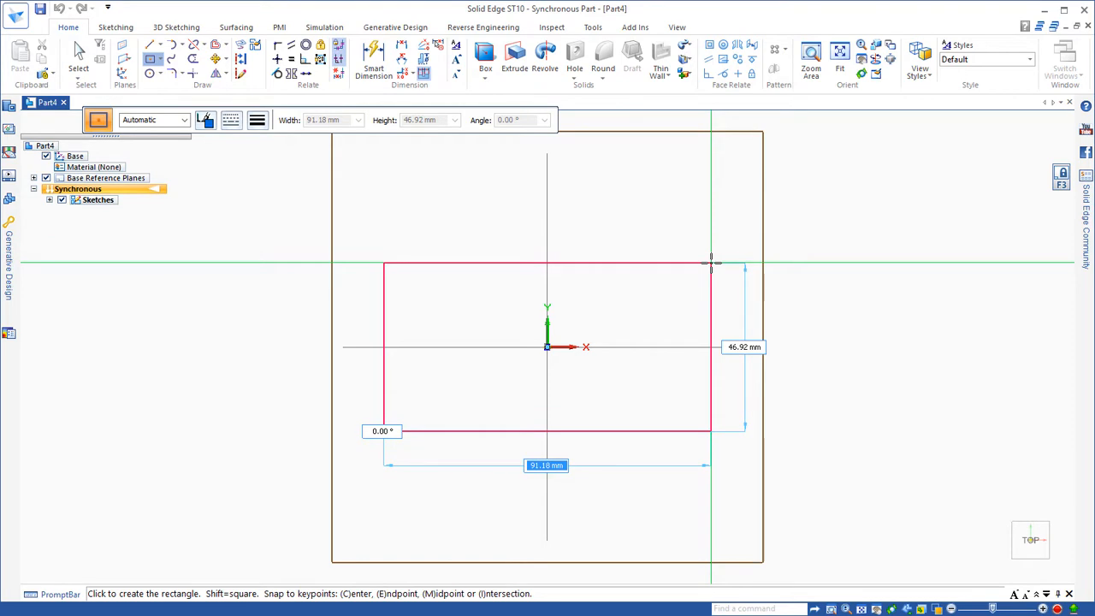
text(100)
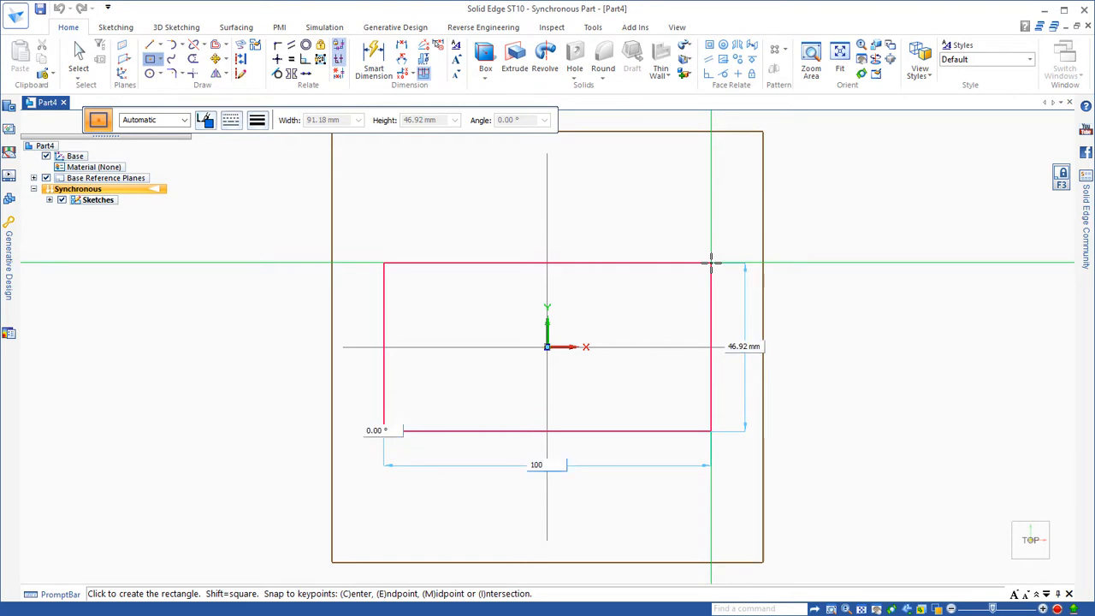
key(Tab)
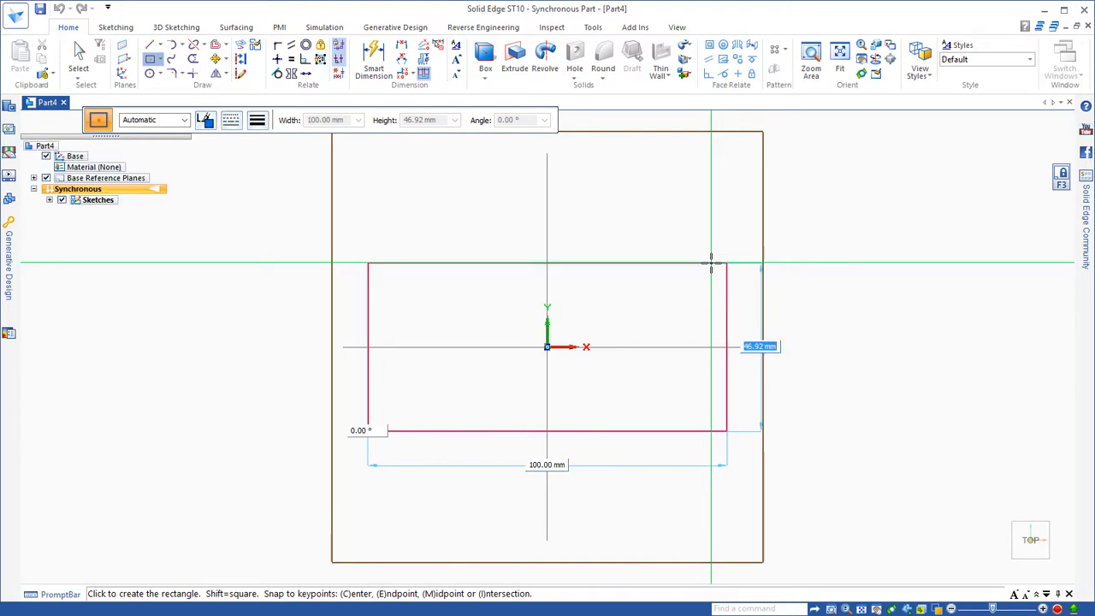
text(50)
key(Tab)
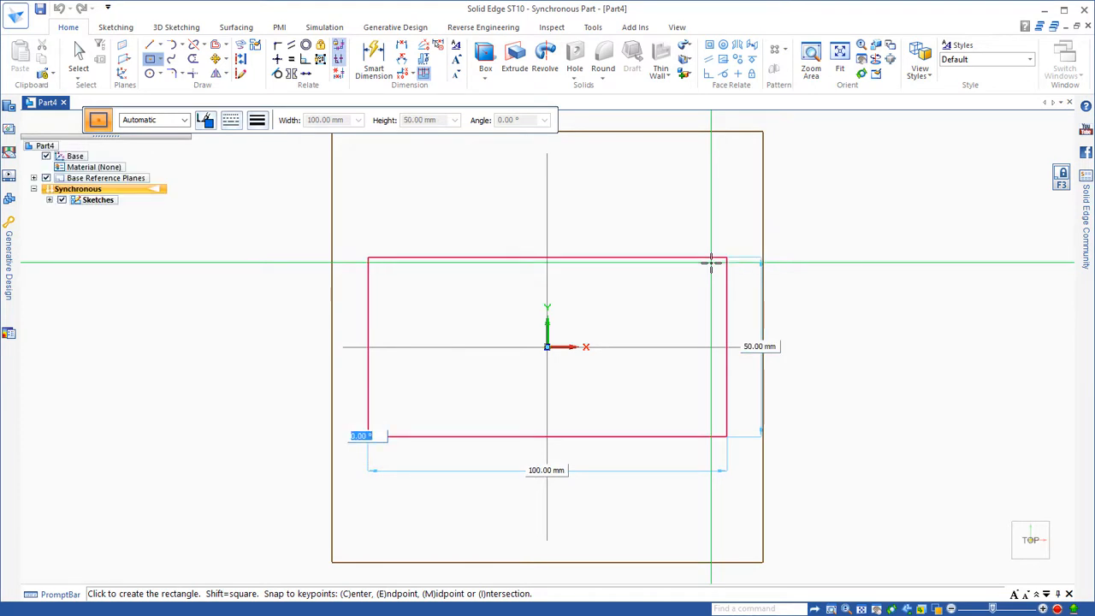
text(0)
key(Return)
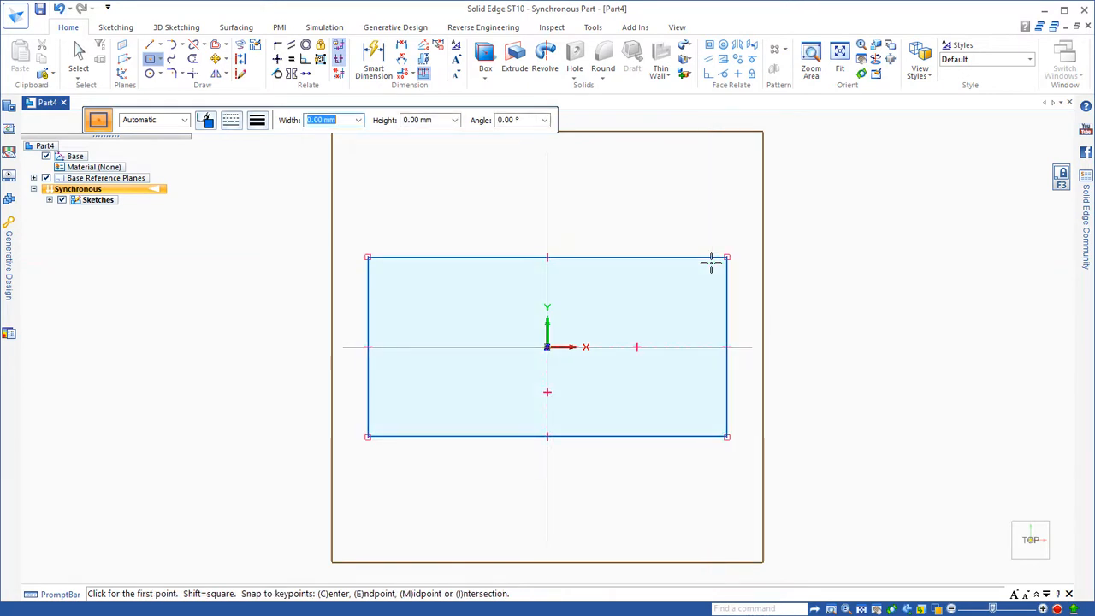
key(Escape)
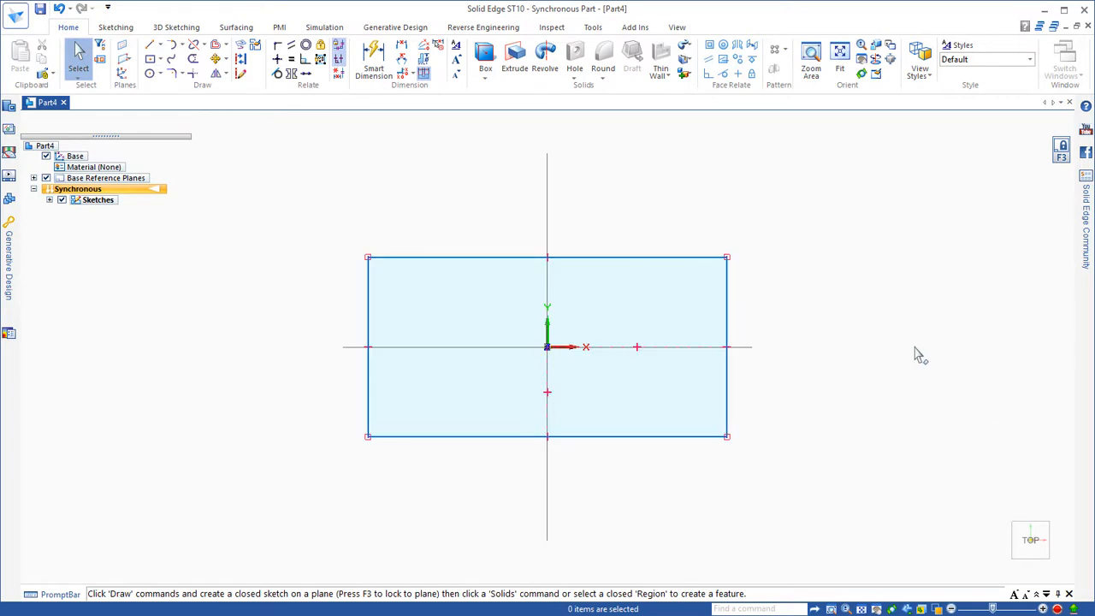
Step: Hide the base reference planes and extrude the rectangular region 10 mm in the negative Z direction
mouse_move(920, 356)
middle_down()
mouse_move(902, 345)
mouse_move(856, 369)
mouse_move(839, 398)
mouse_move(846, 410)
middle_up()
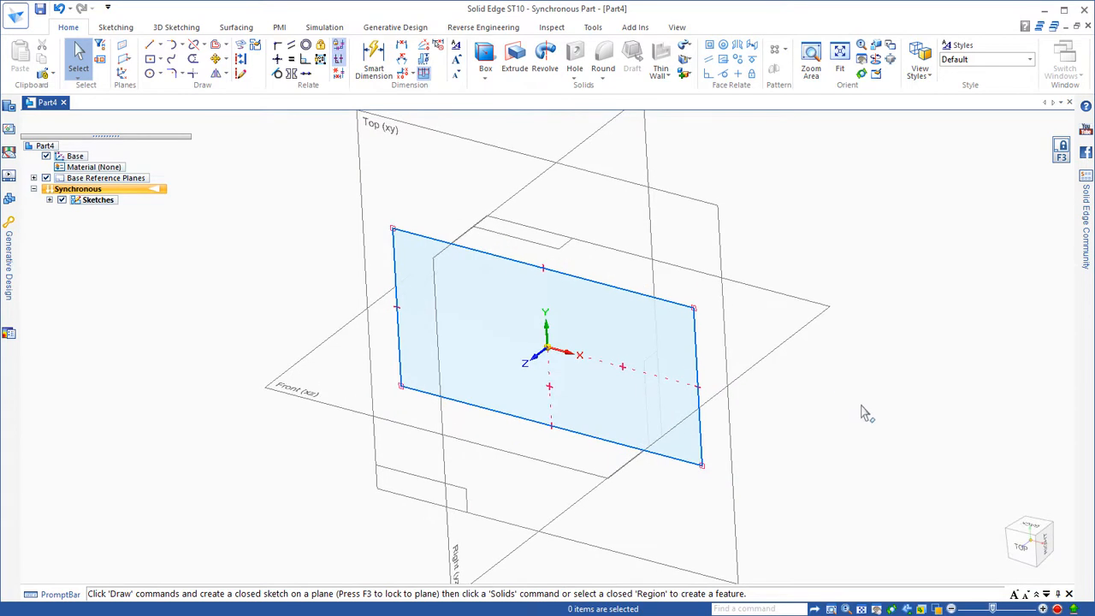
click(46, 178)
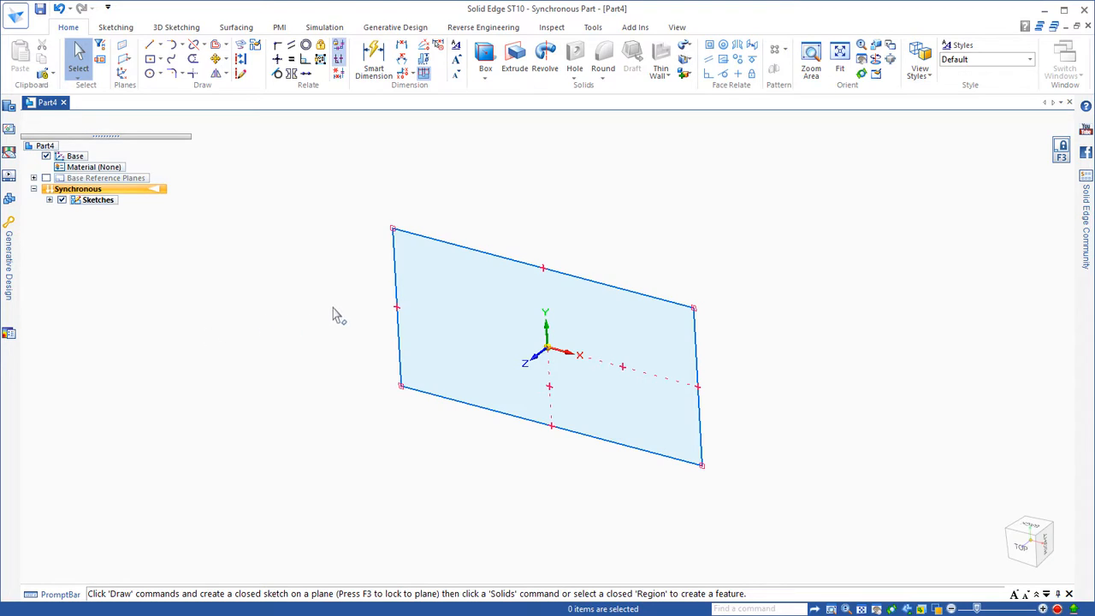
click(475, 302)
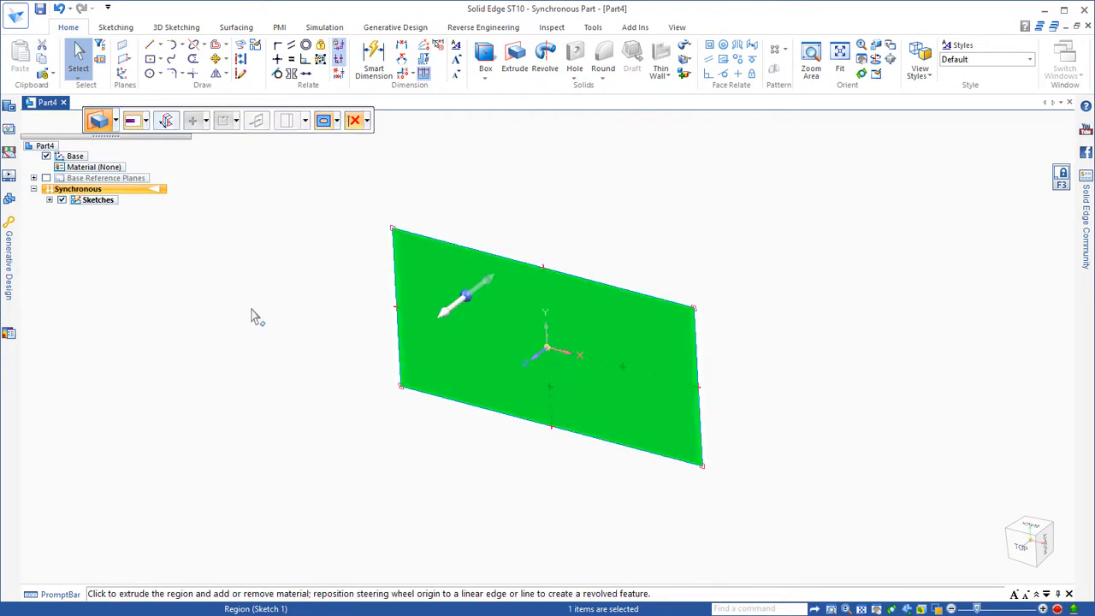
click(445, 315)
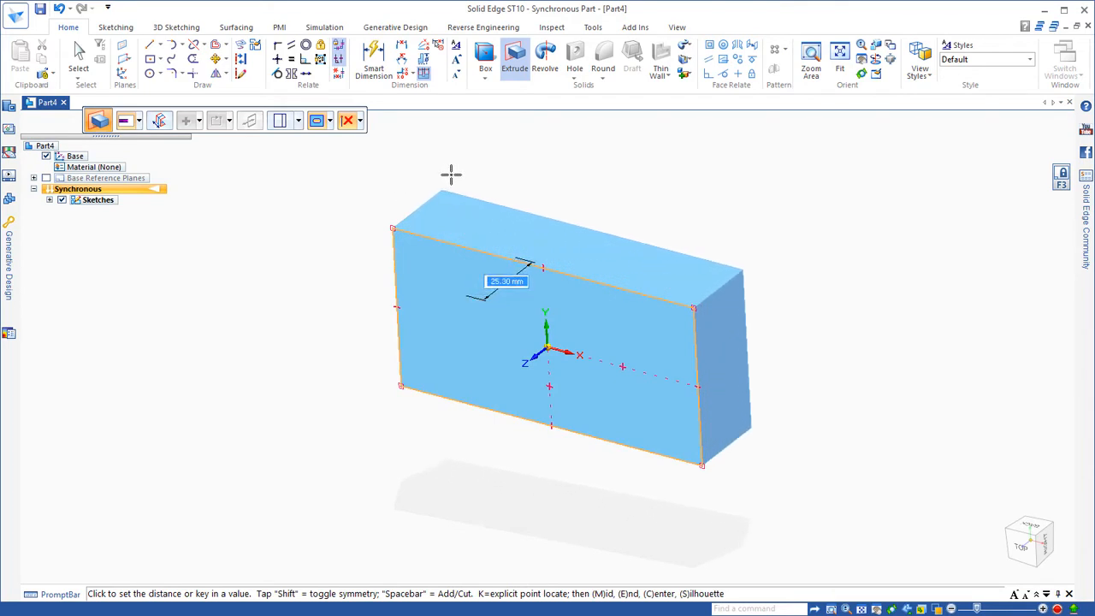
text(10)
key(Return)
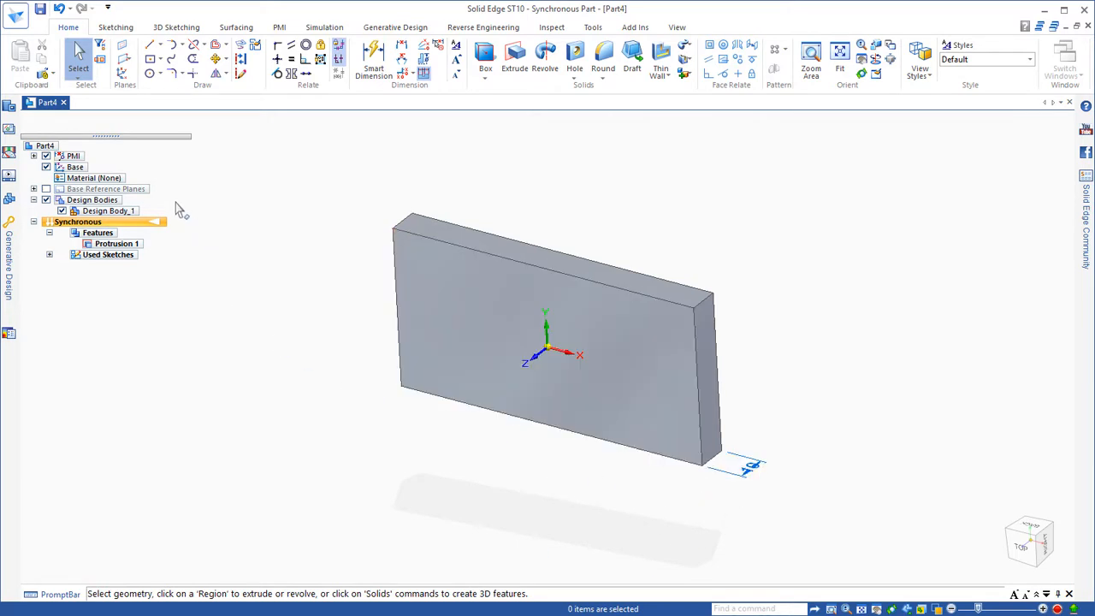
Step: Hide the PMI and the base coordinate system, and round the plate's four short corner edges with a 10 mm radius
click(46, 156)
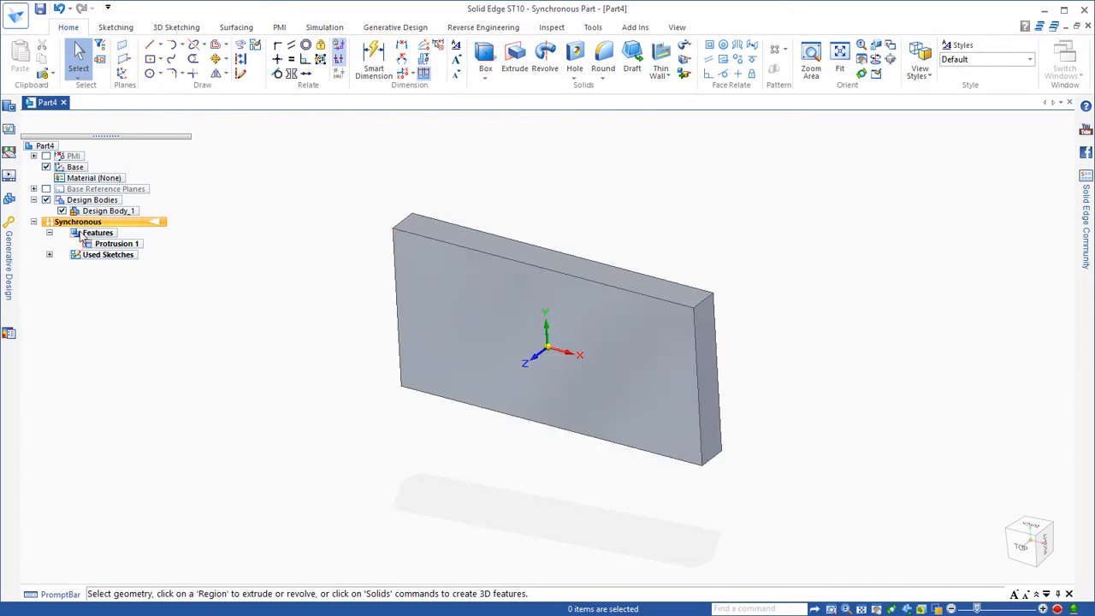
click(46, 168)
click(604, 67)
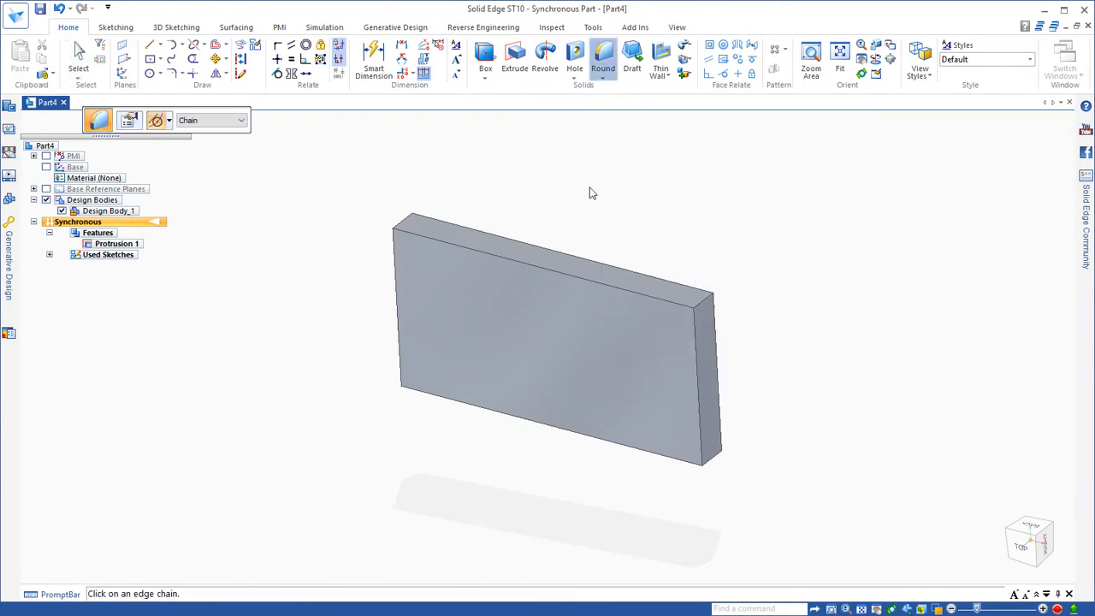
click(698, 306)
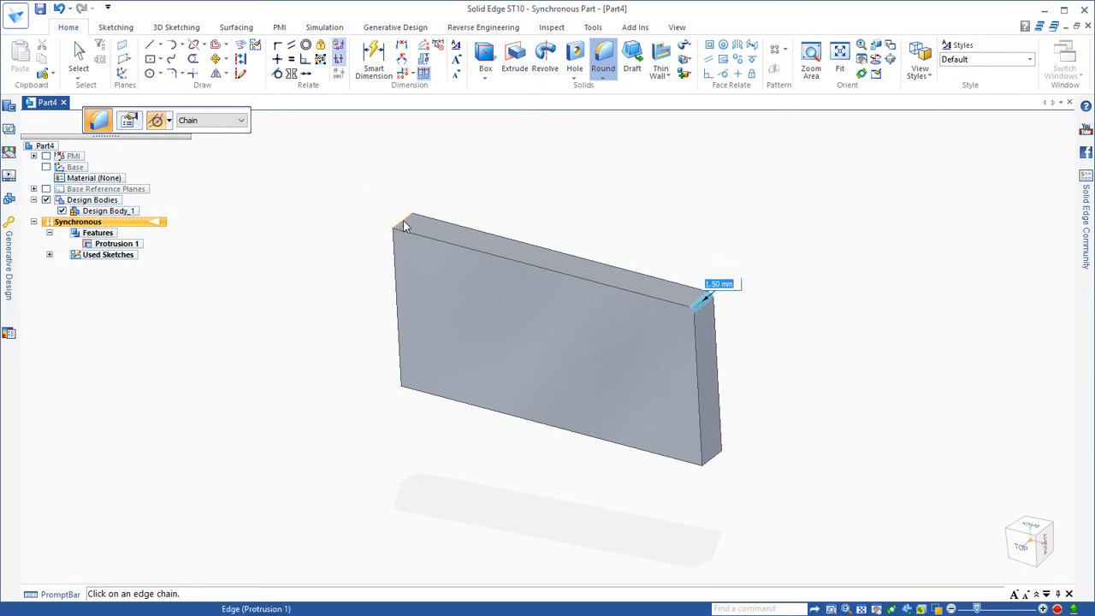
click(407, 383)
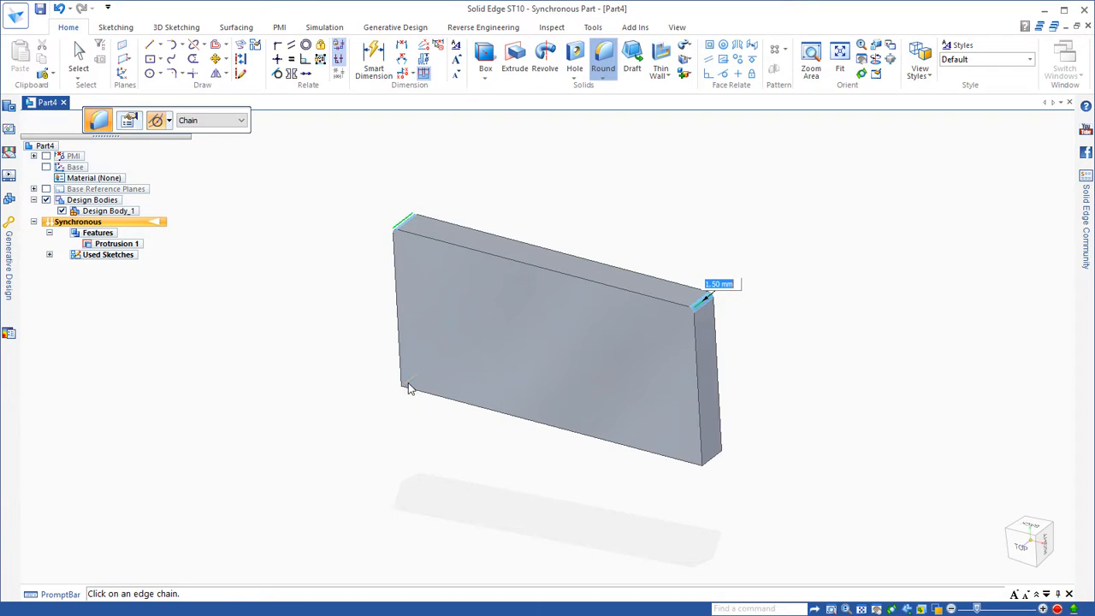
click(715, 459)
text(10)
key(Return)
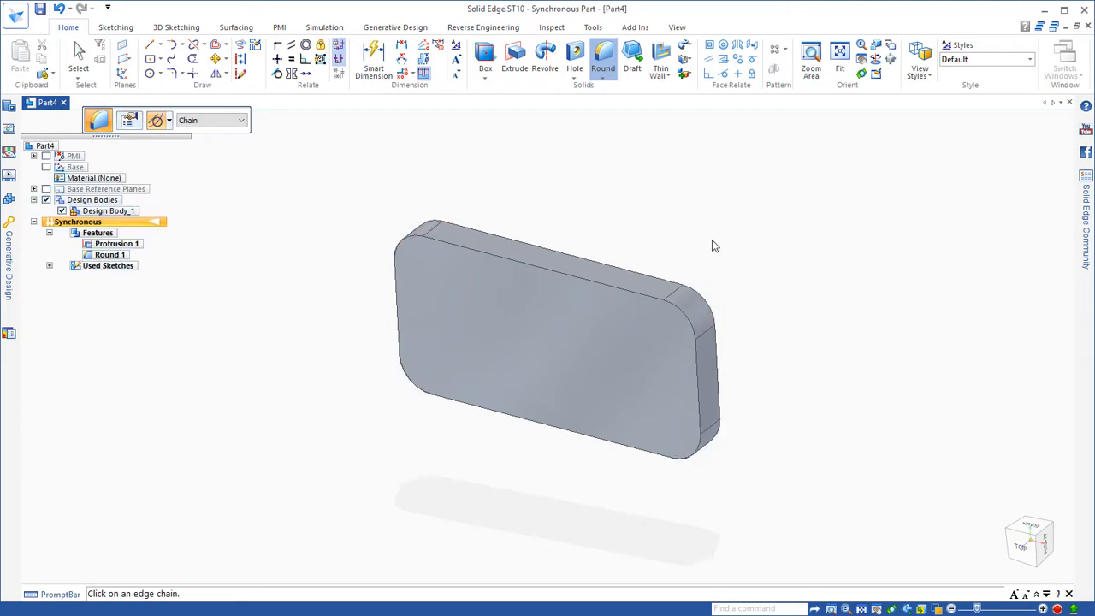
drag(253, 143, 366, 148)
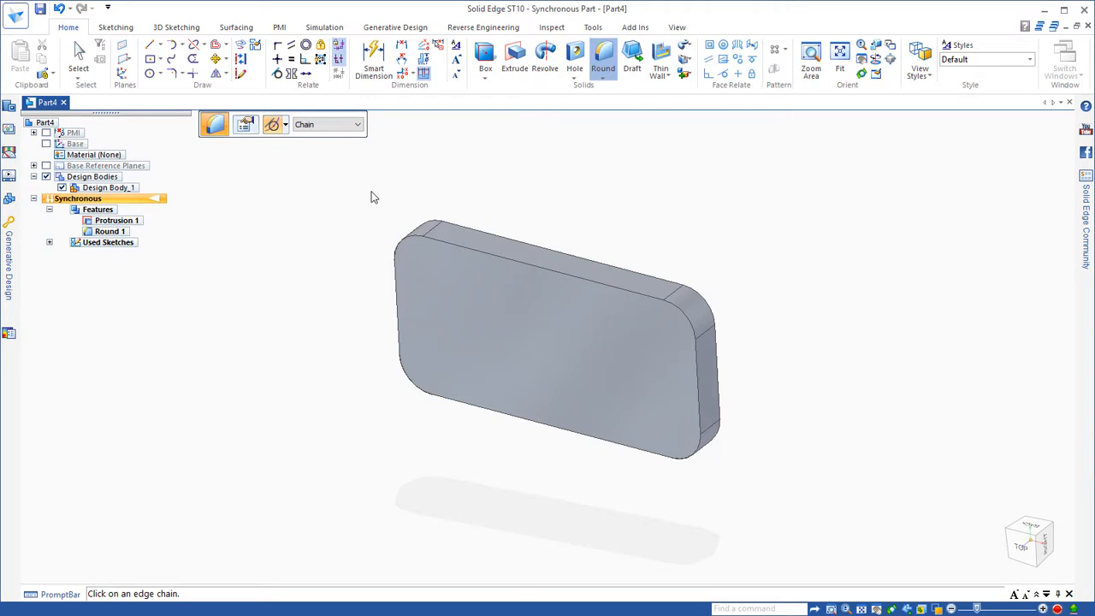
key(Escape)
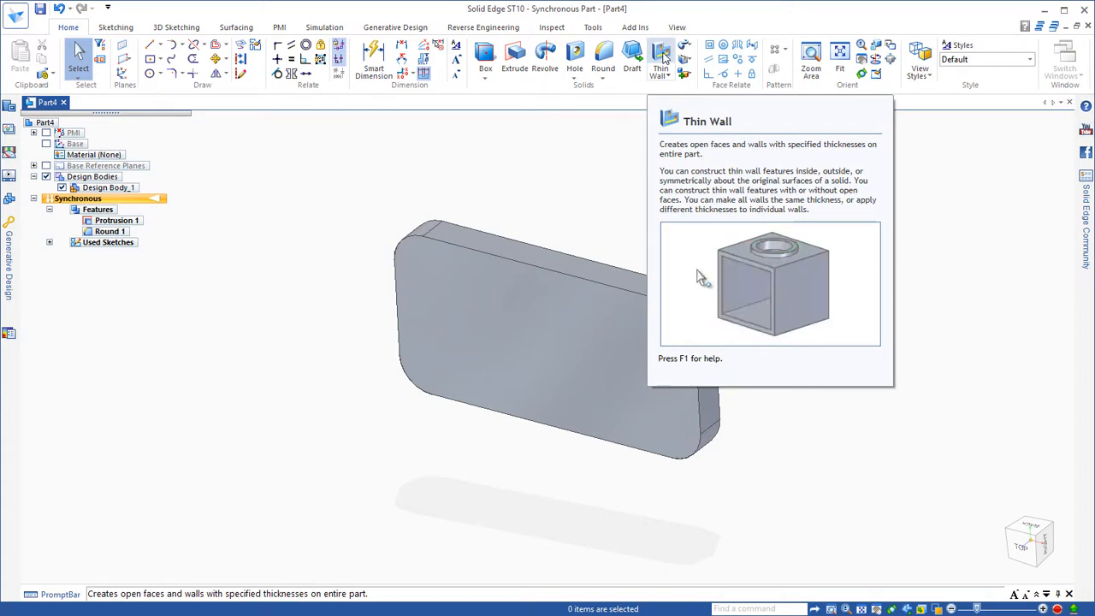
Step: Hollow the rounded plate with a Thin Wall of 4 mm, leaving its large Top-side face open
click(663, 56)
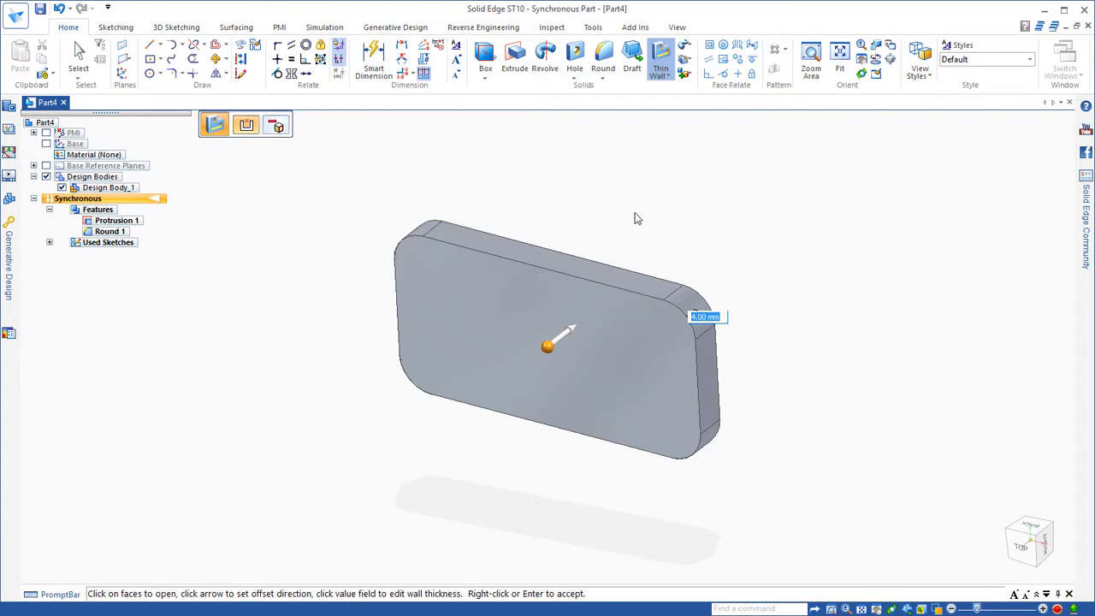
text(4)
key(Return)
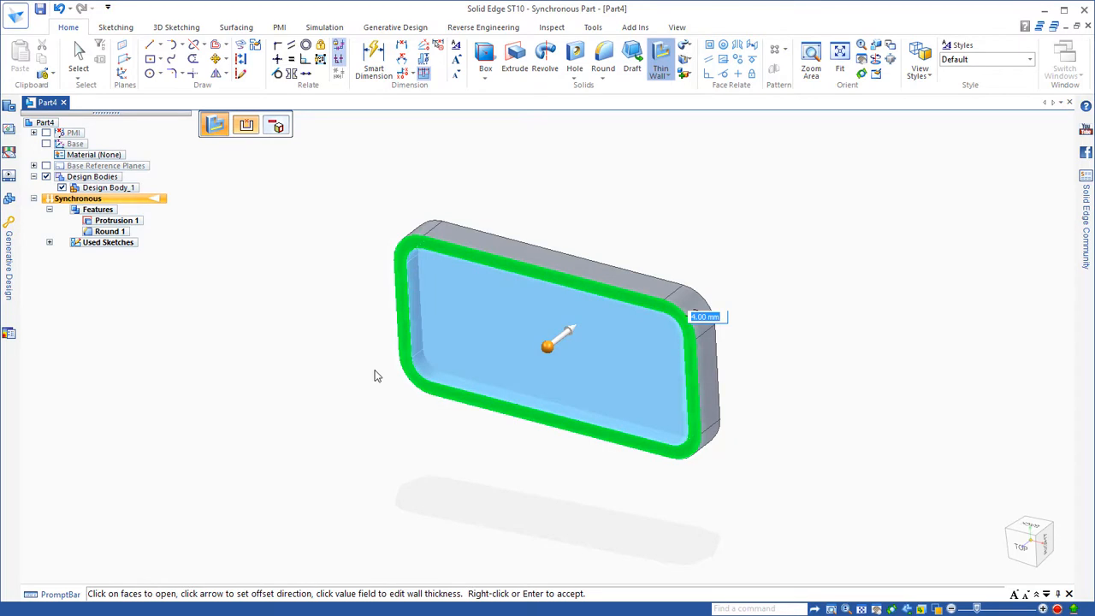
right_click(341, 319)
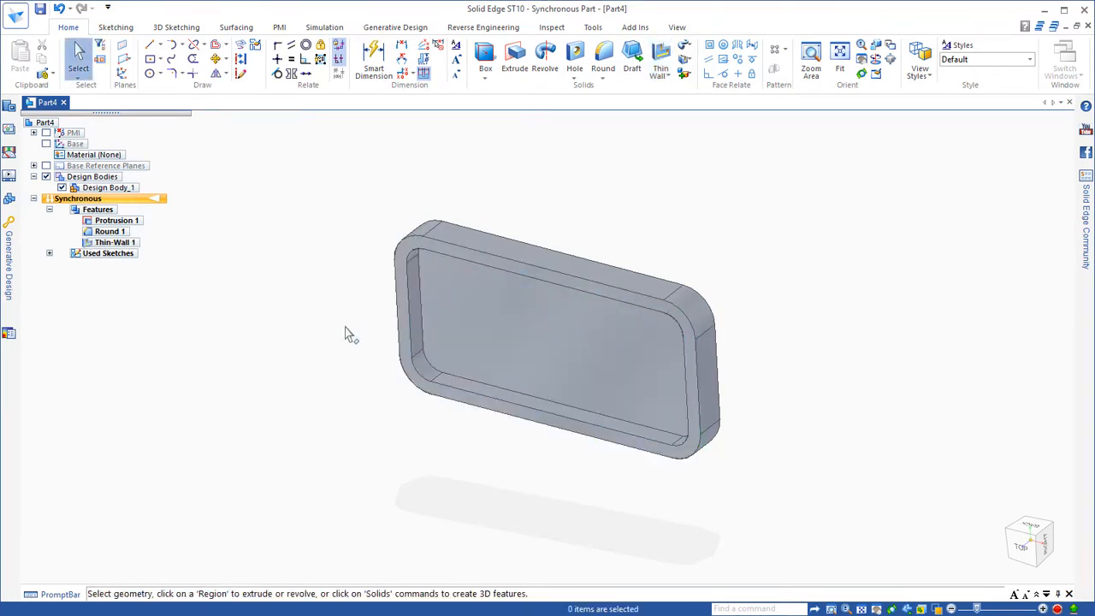
Step: Round the inner and outer edge chains of the rim around the open face with a 1.5 mm radius
mouse_move(454, 483)
middle_down()
mouse_move(454, 474)
mouse_move(367, 448)
mouse_move(293, 453)
mouse_move(390, 468)
mouse_move(493, 436)
mouse_move(470, 488)
mouse_move(465, 480)
middle_up()
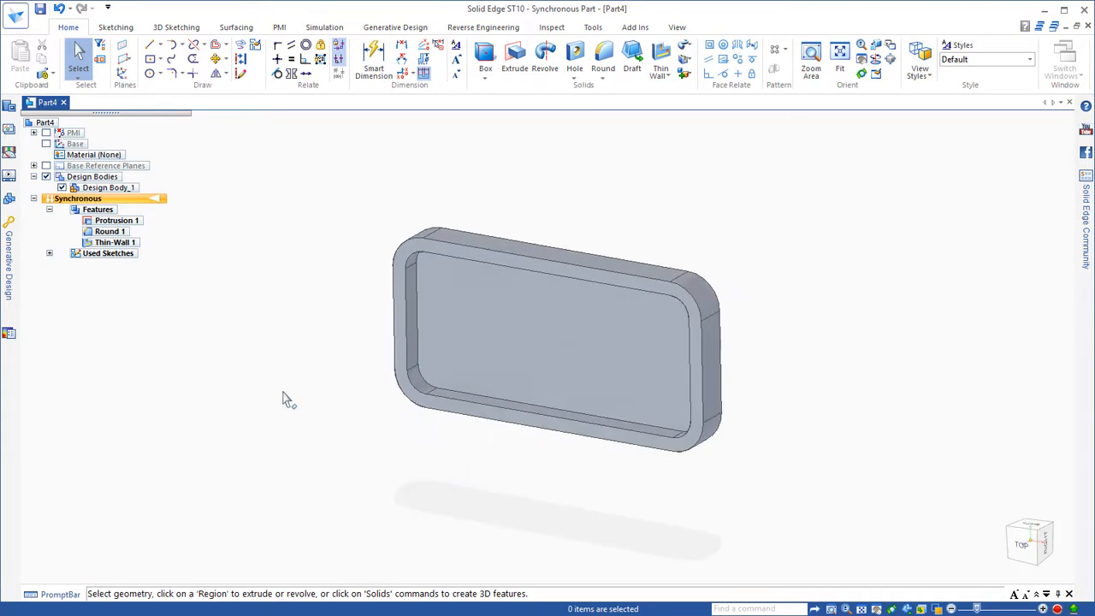
click(604, 58)
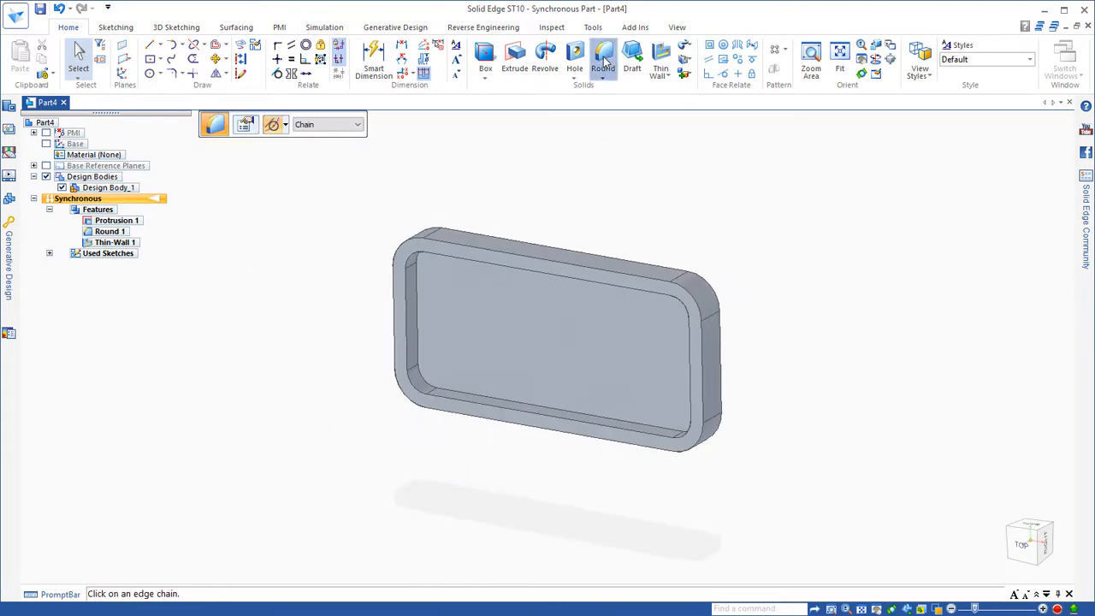
click(409, 263)
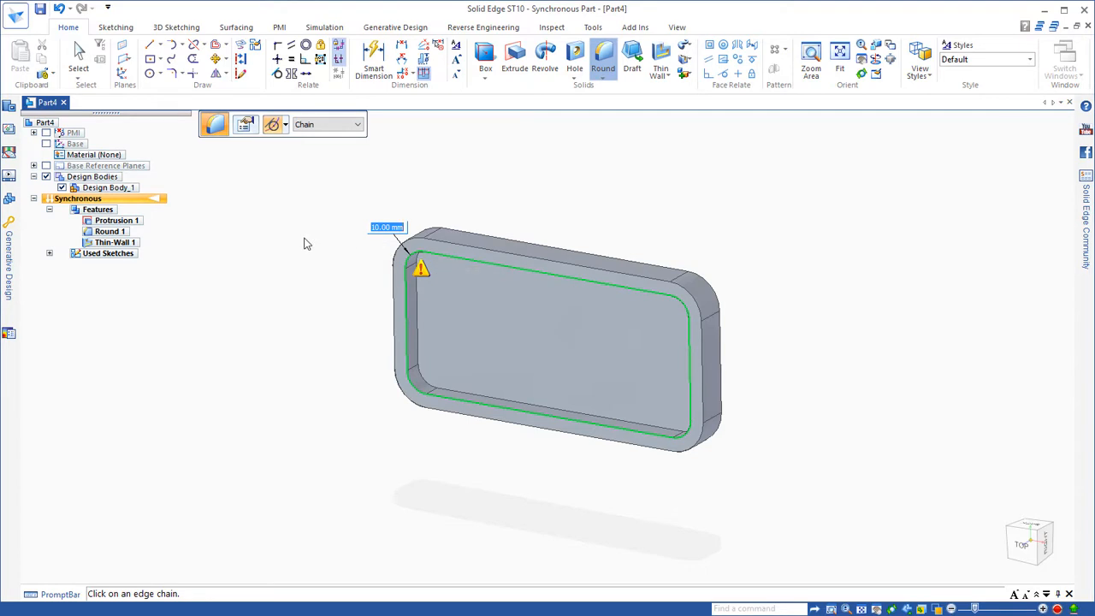
text(1)
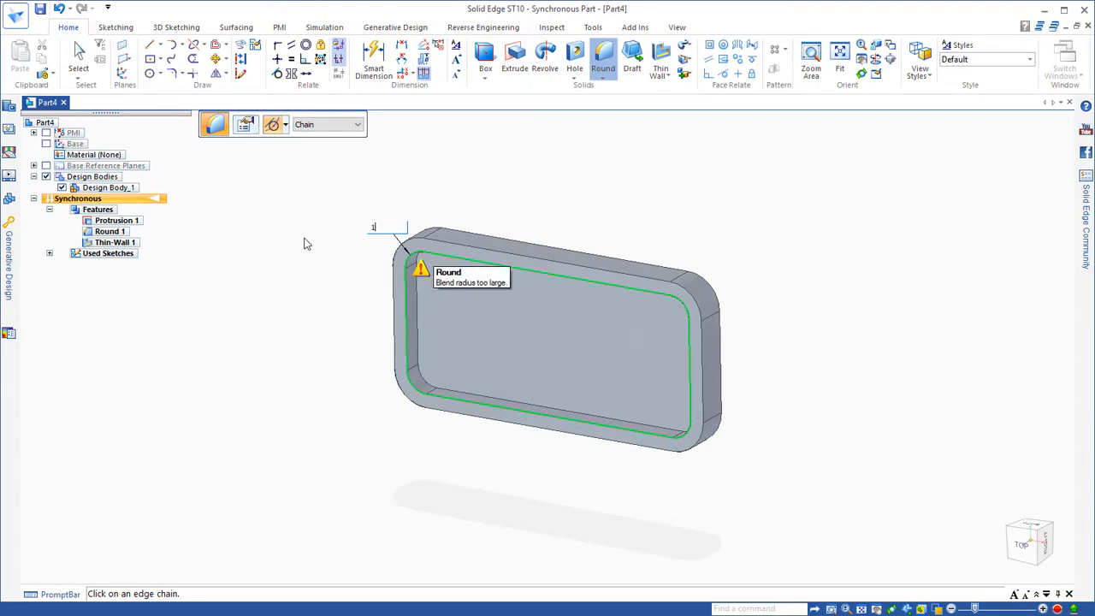
text(.5)
key(Return)
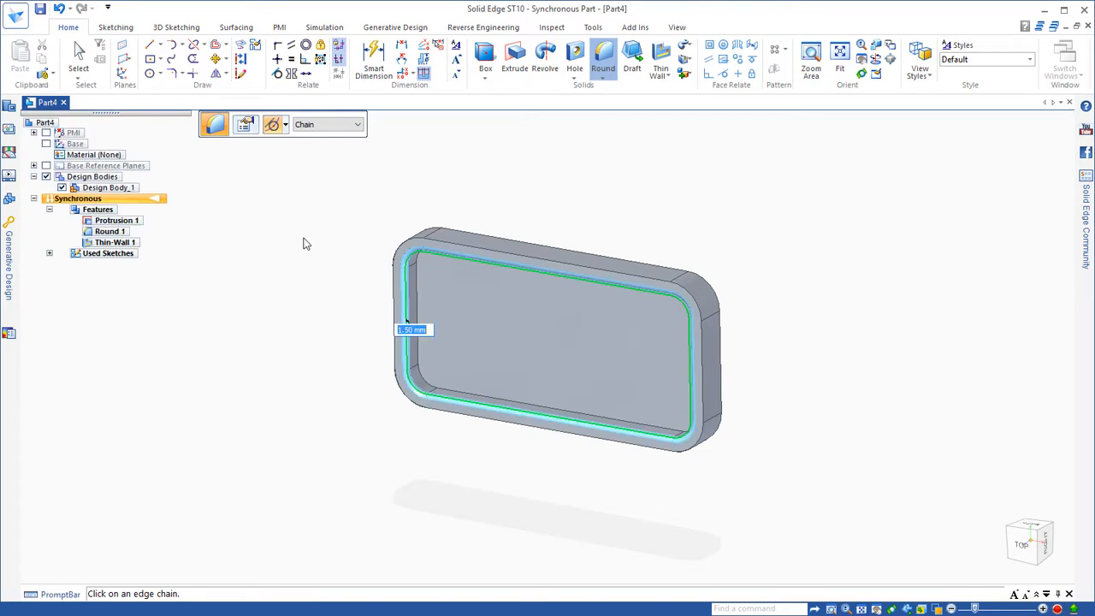
click(439, 243)
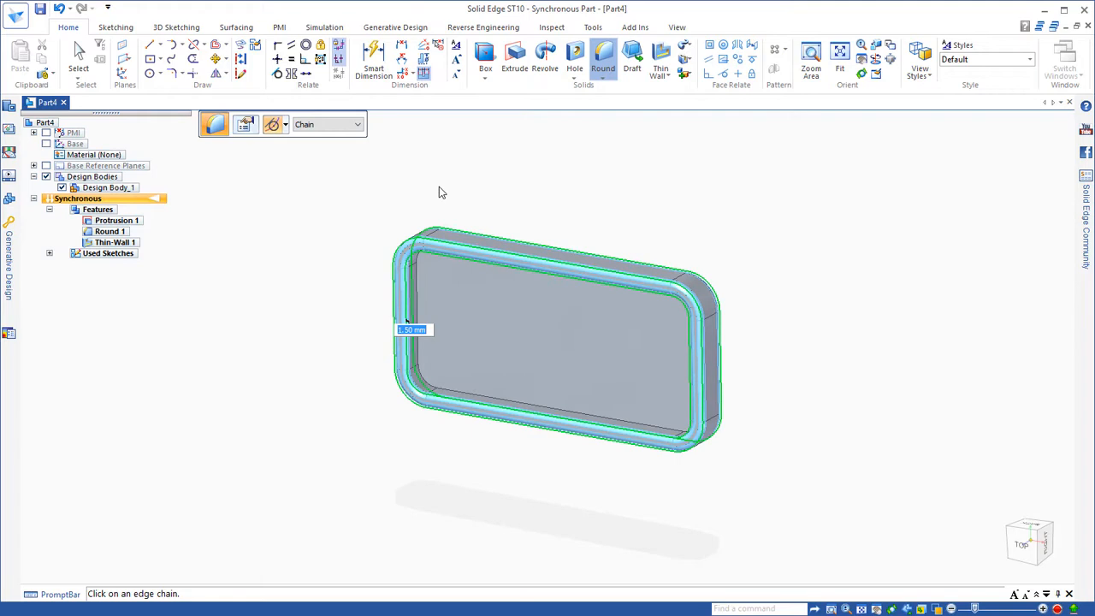
key(Return)
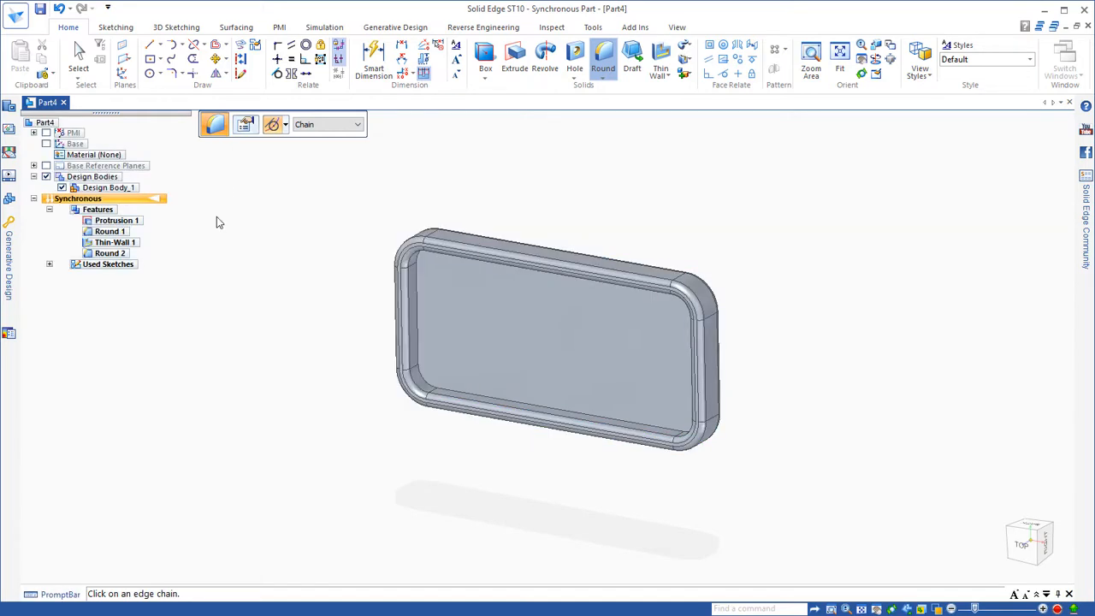
Step: Round the edge chain where the pocket floor meets the inner walls with a 1.5 mm radius
click(418, 340)
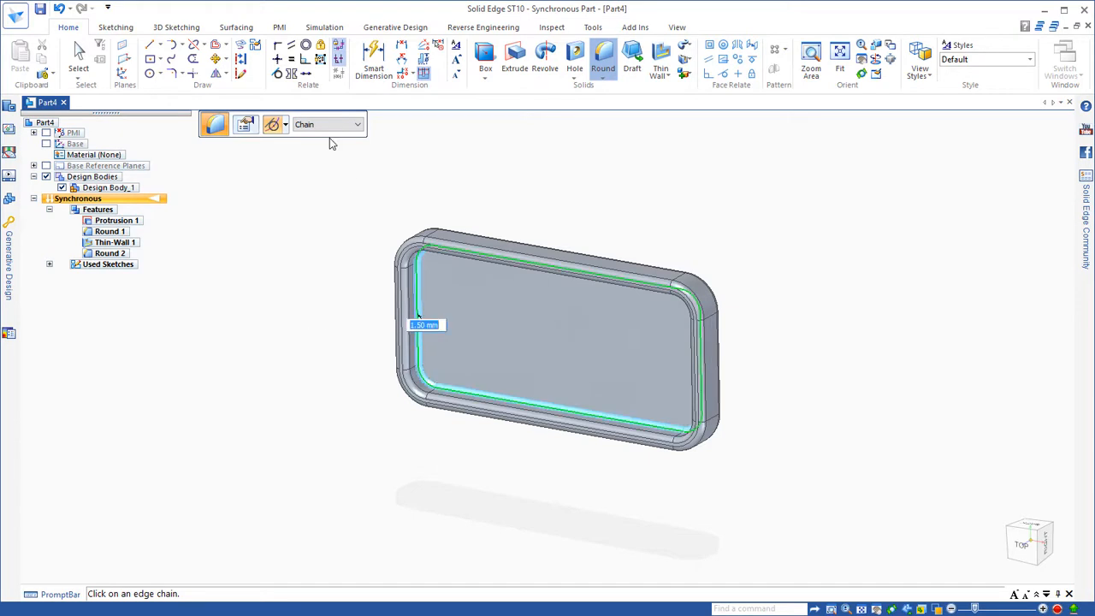
right_click(723, 242)
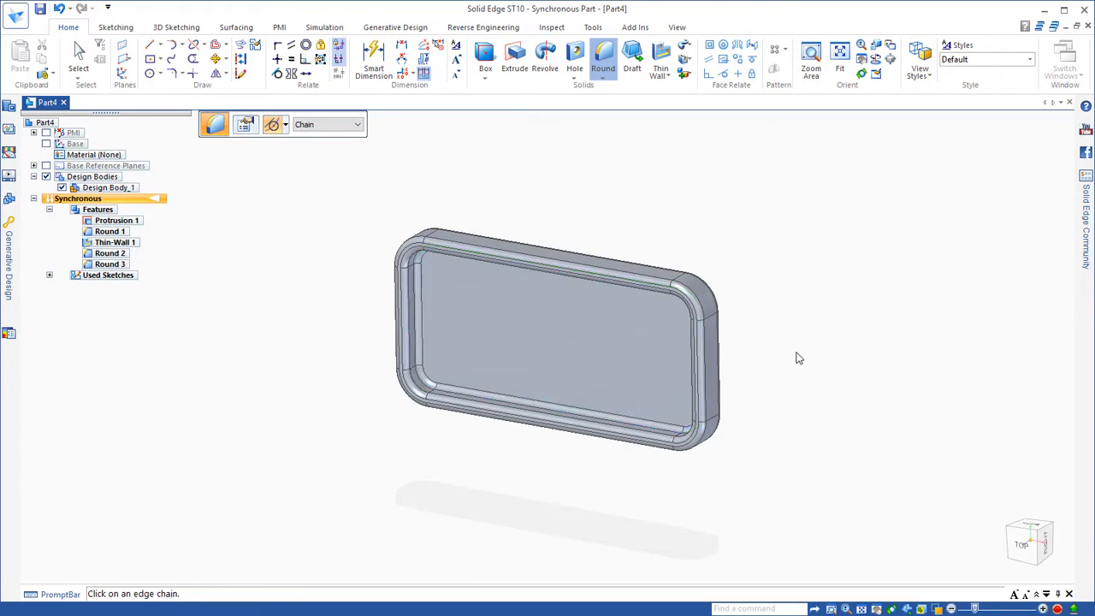
middle_drag(795, 360, 773, 367)
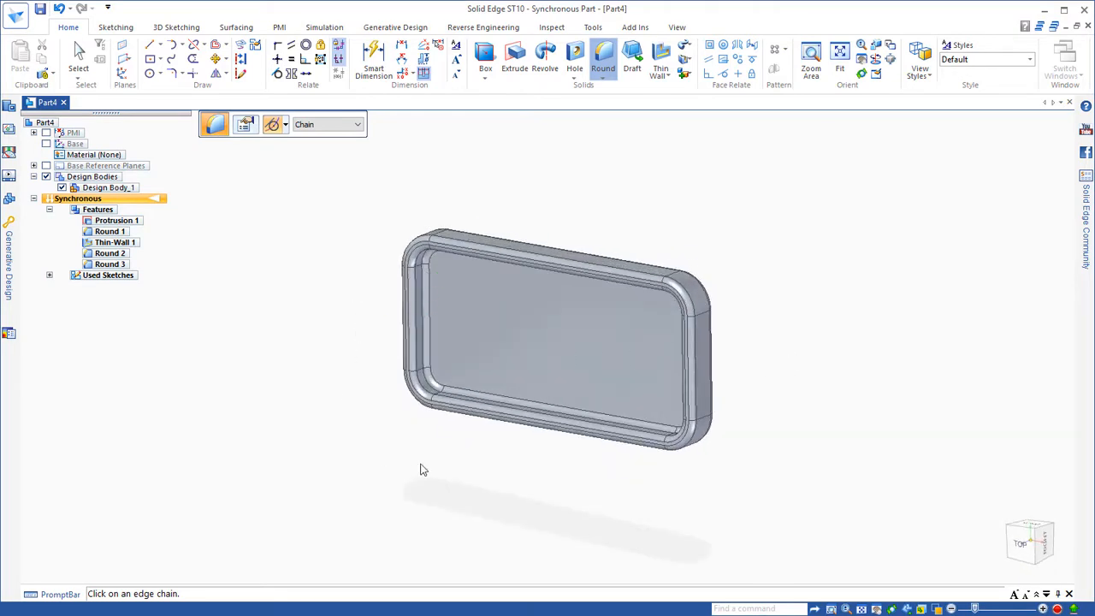
key(Escape)
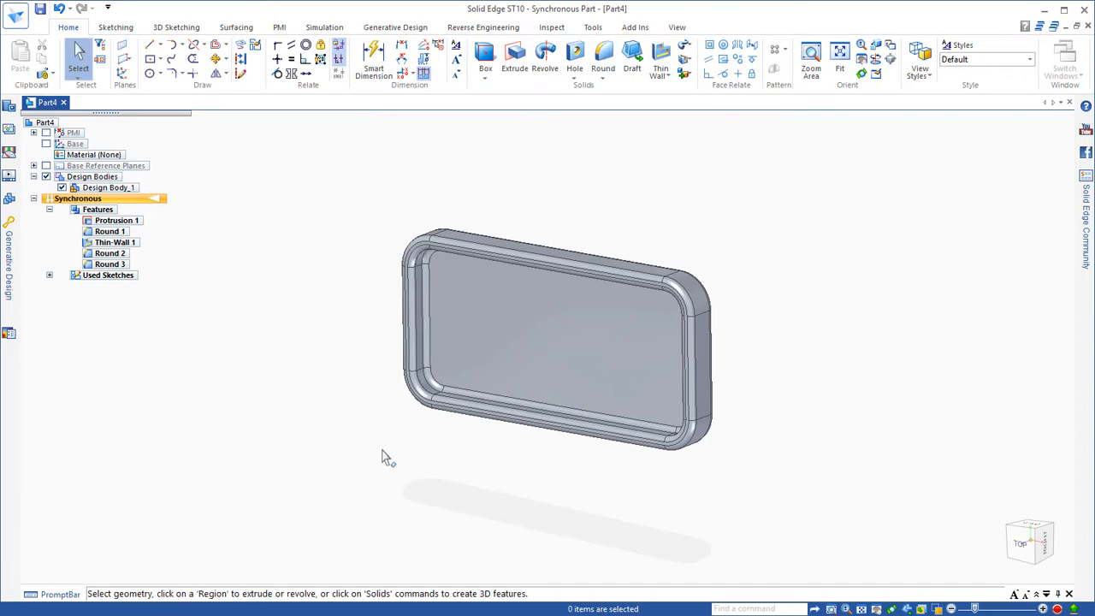
Step: Lock sketching to the pocket floor and draw a 5 mm diameter circle near its right-hand end, aligned with the short edge's midpoint
mouse_move(383, 458)
middle_down()
mouse_move(448, 442)
mouse_move(496, 411)
mouse_move(394, 457)
mouse_move(406, 450)
mouse_move(374, 452)
mouse_move(393, 451)
middle_up()
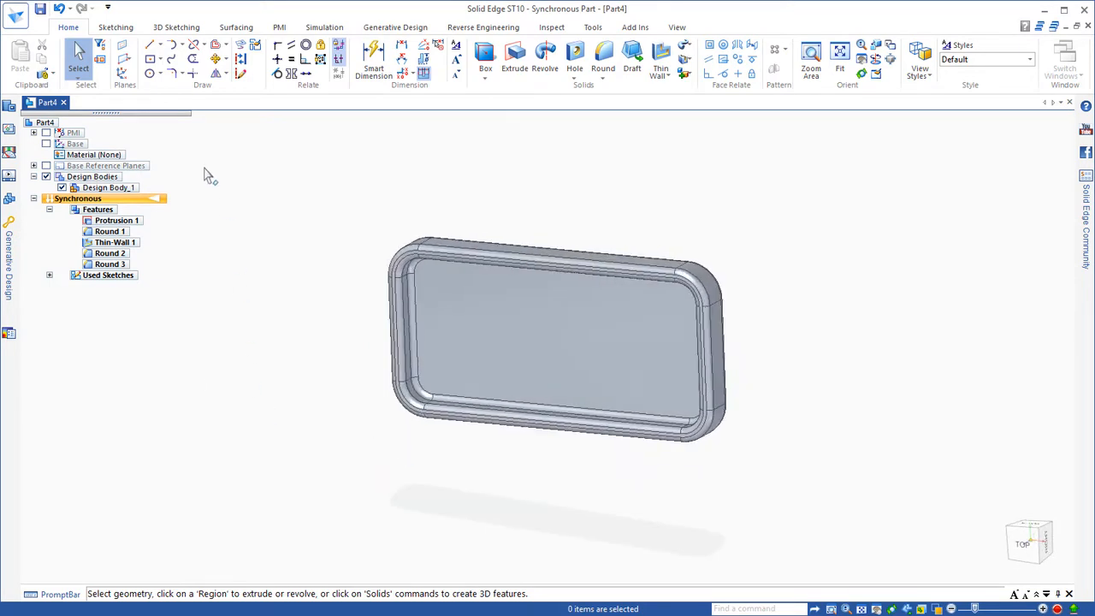
click(149, 75)
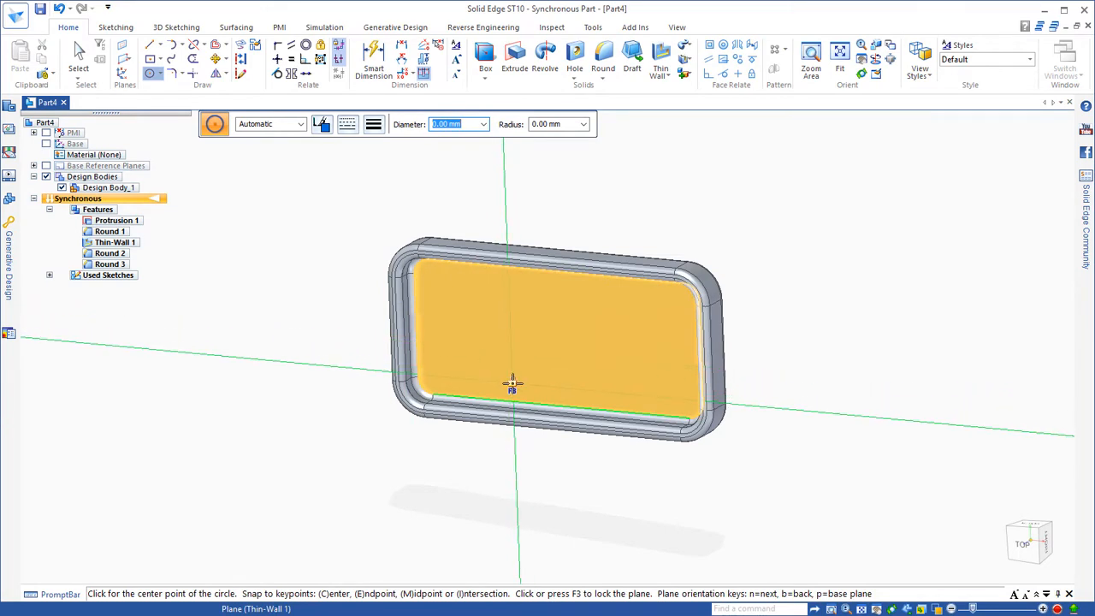
key(F3)
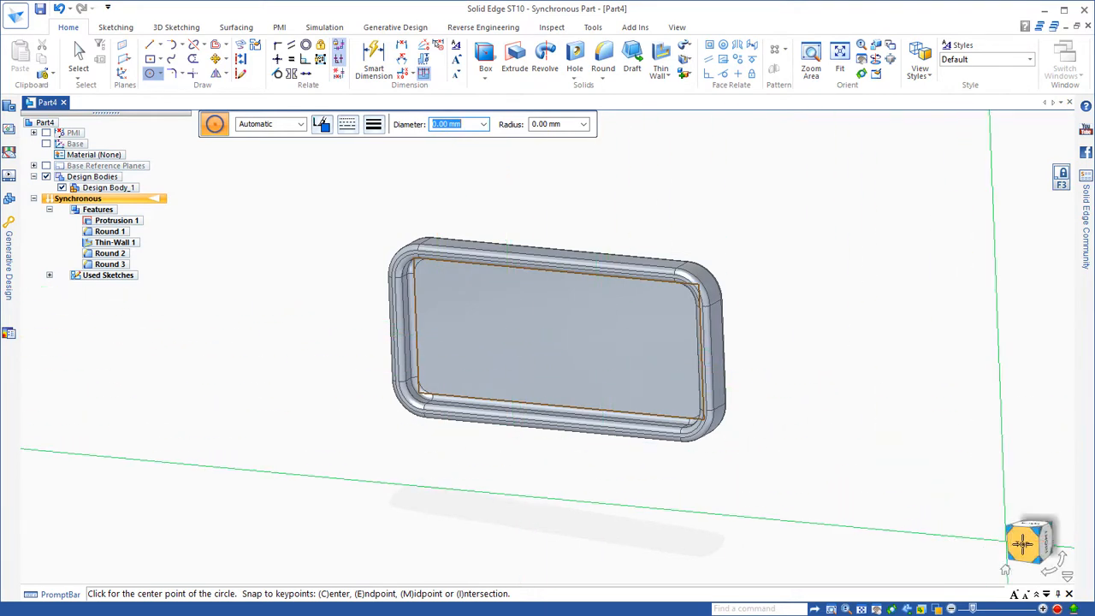
click(1024, 544)
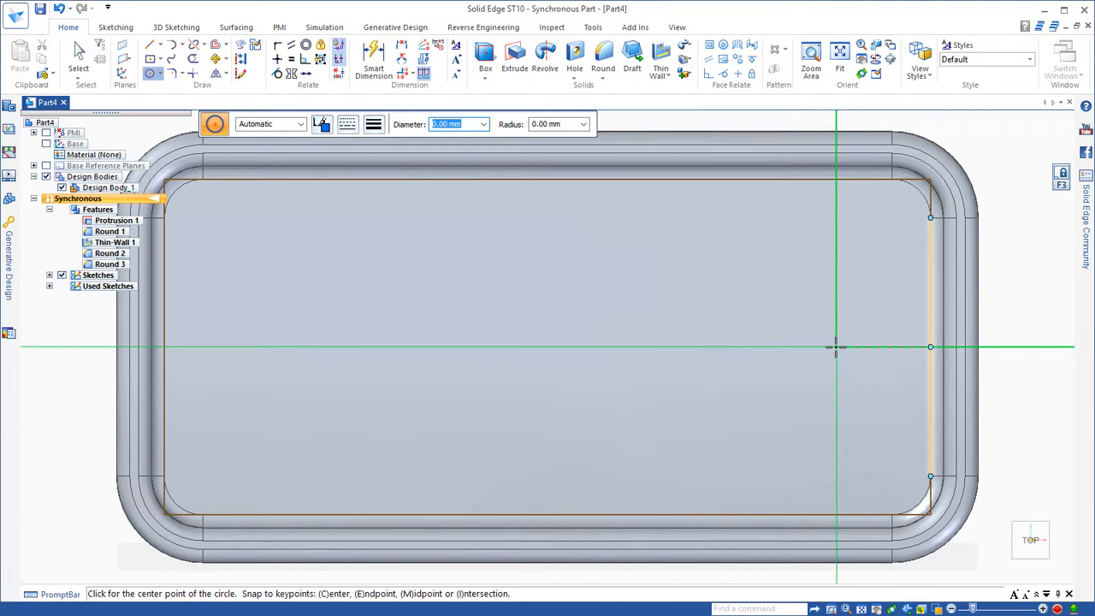
click(836, 347)
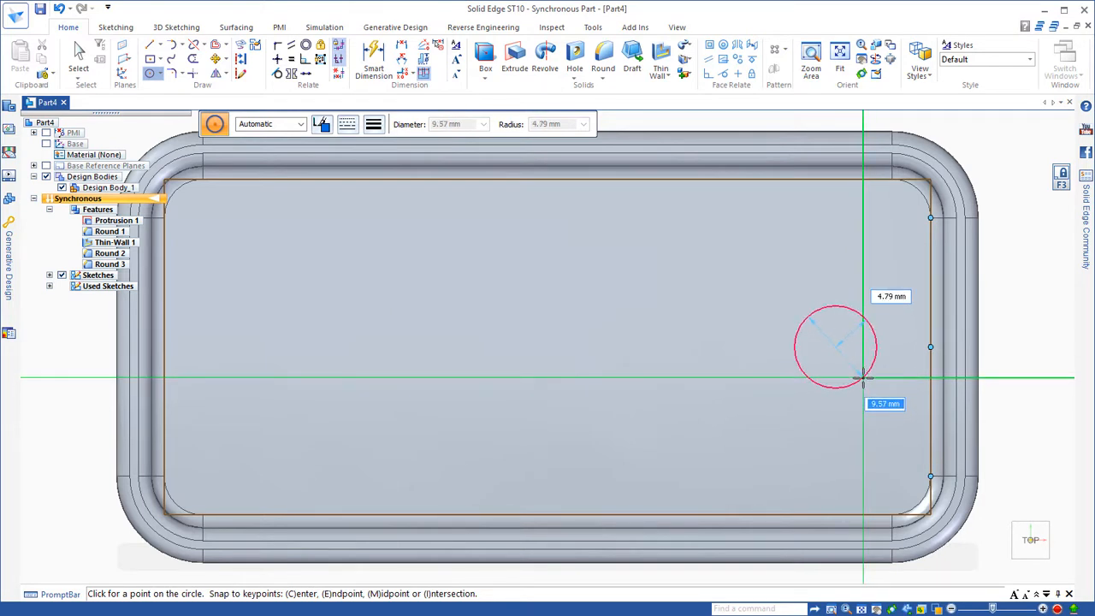
text(5)
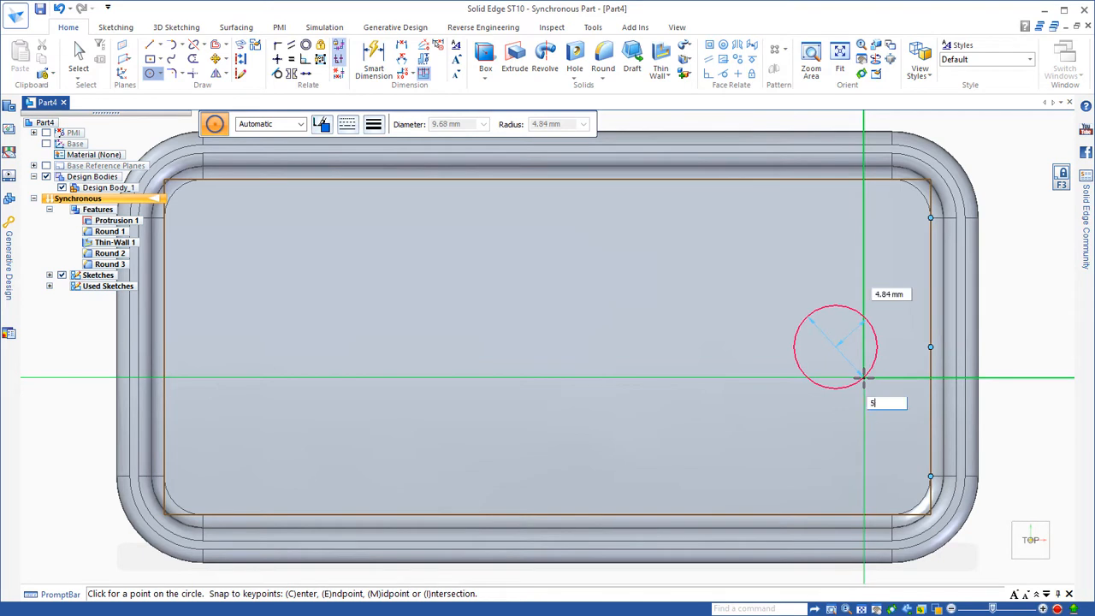
key(Return)
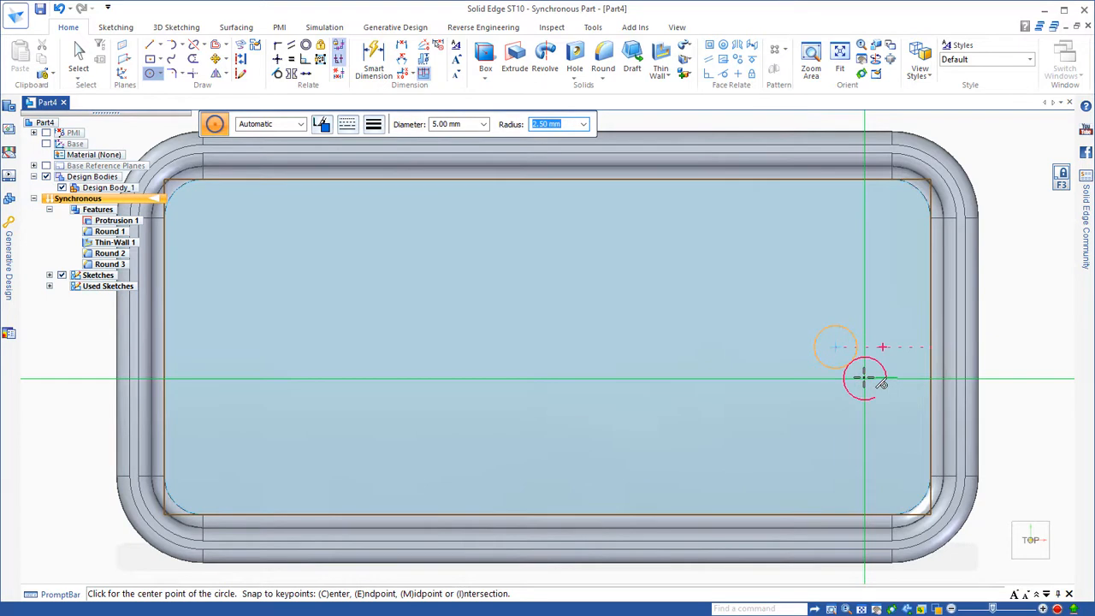
key(Escape)
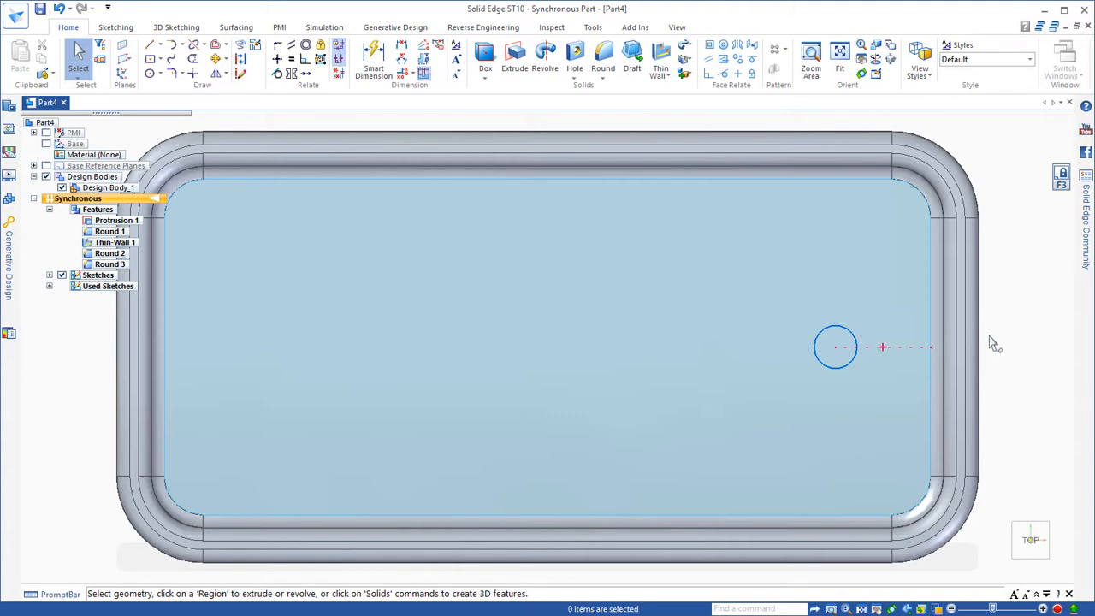
Step: Dimension the circle's centre from the part's right-hand outer edge and set the distance to 14 mm
click(376, 53)
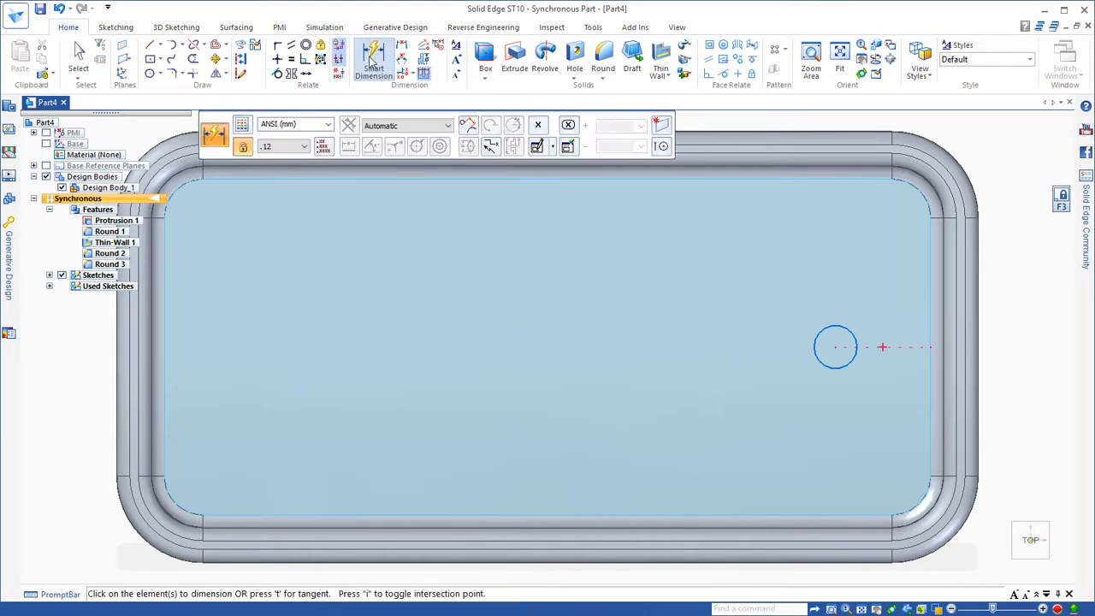
click(824, 330)
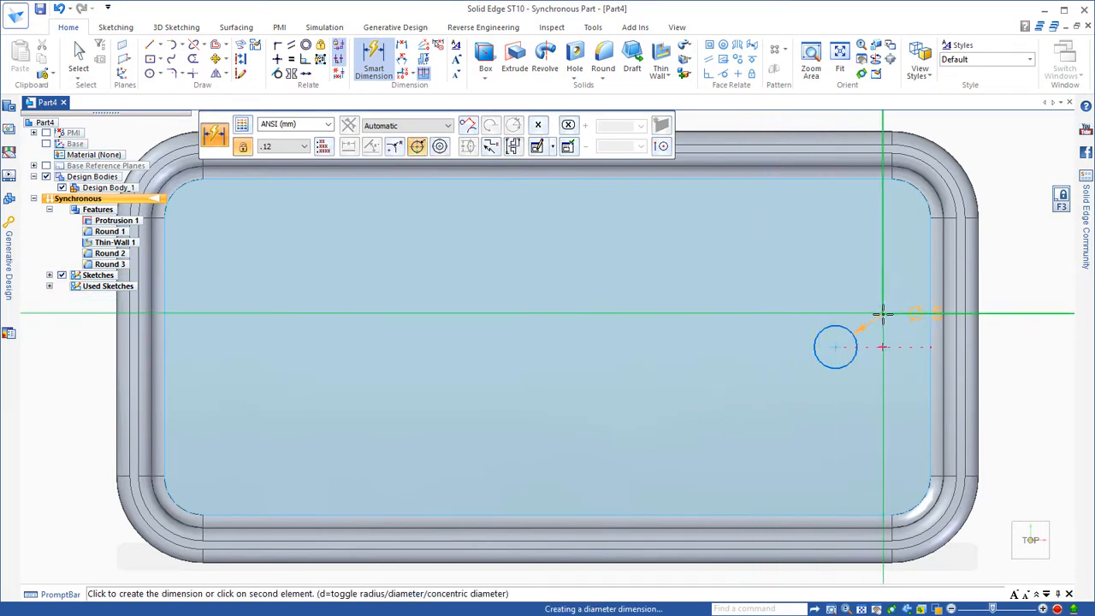
click(979, 288)
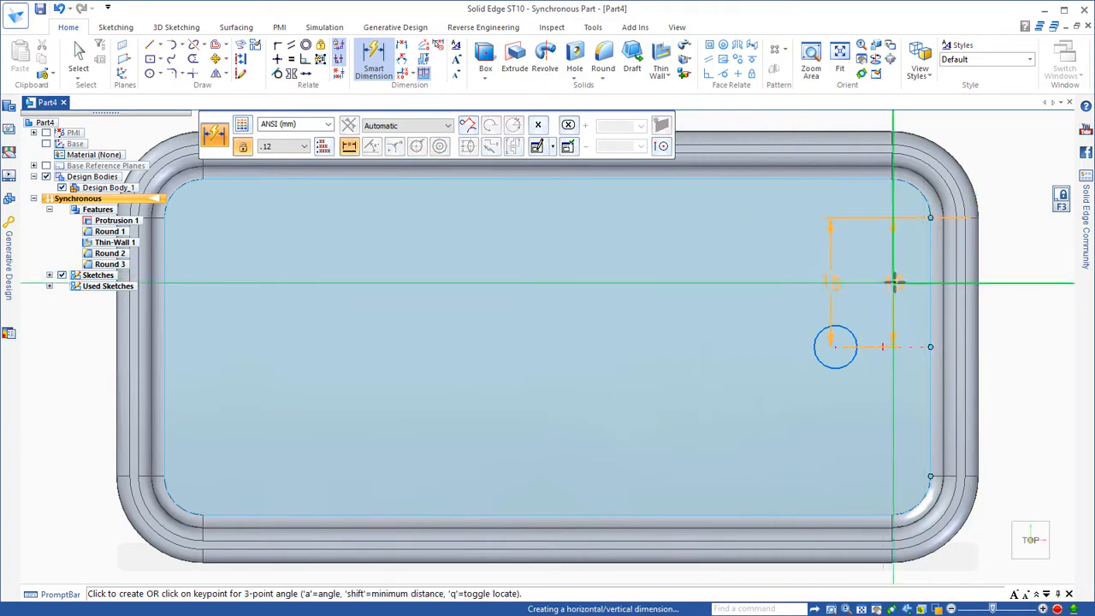
click(889, 415)
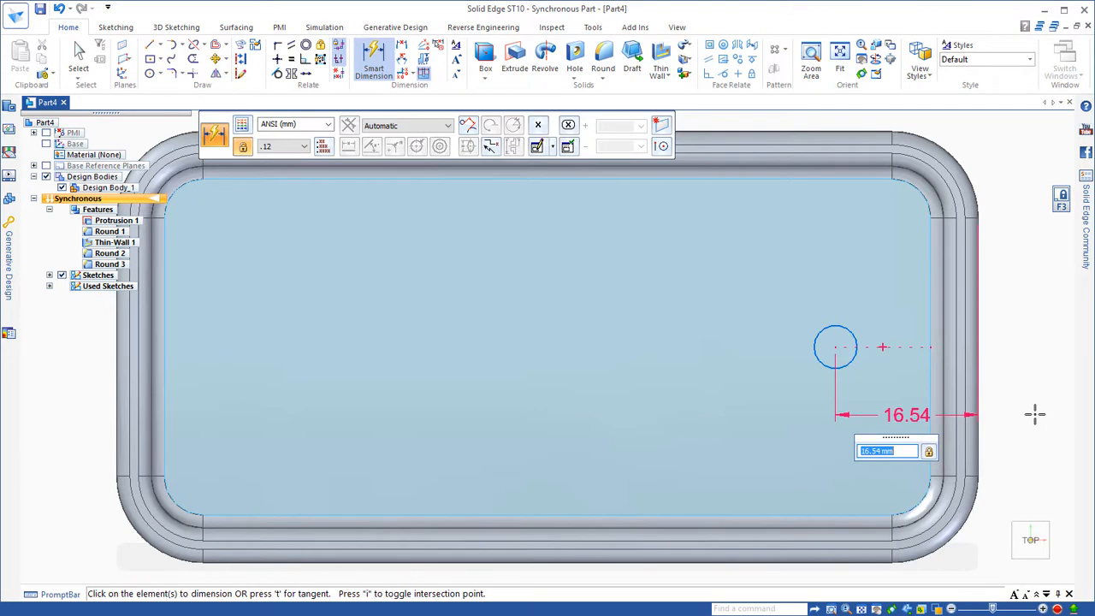
text(14)
key(Return)
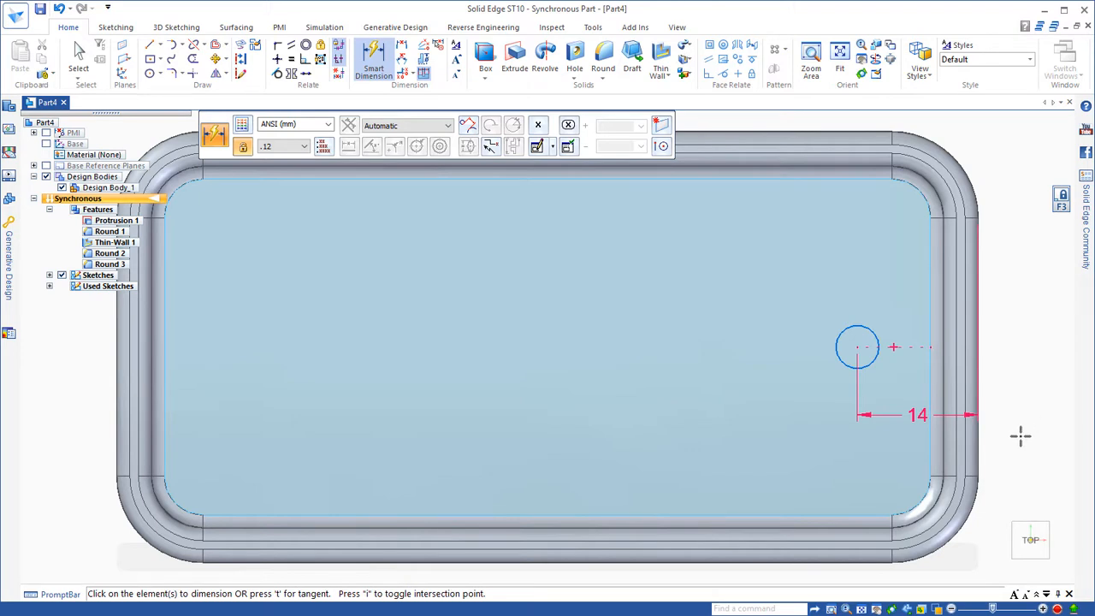
key(Escape)
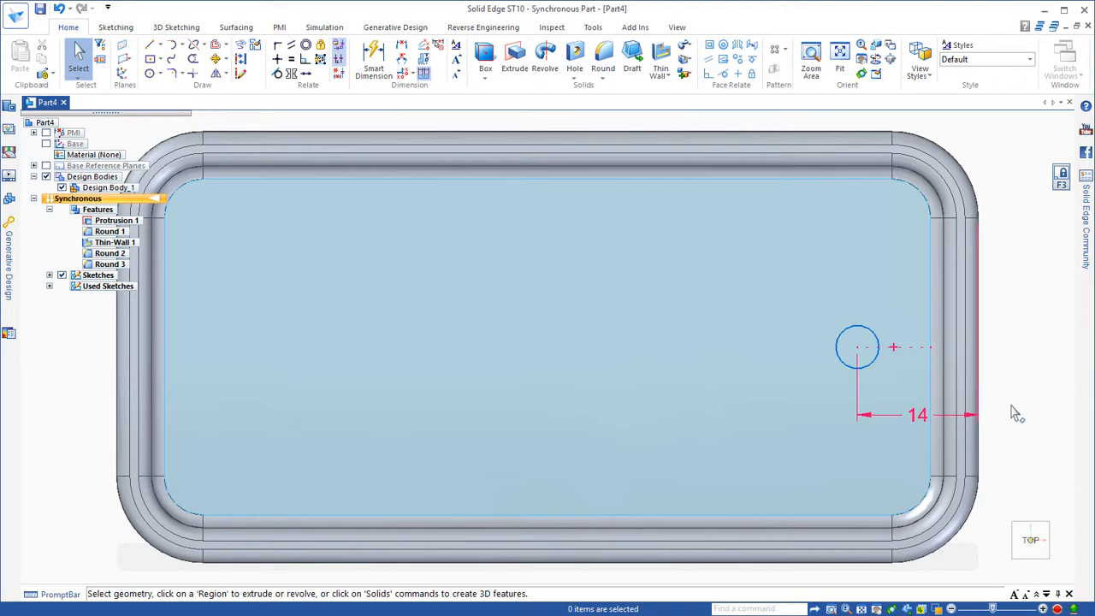
Step: Cut the circular region through the pocket floor as a hole and hide the PMI
mouse_move(1025, 382)
middle_down()
mouse_move(1005, 374)
mouse_move(984, 431)
mouse_move(988, 411)
mouse_move(970, 422)
middle_up()
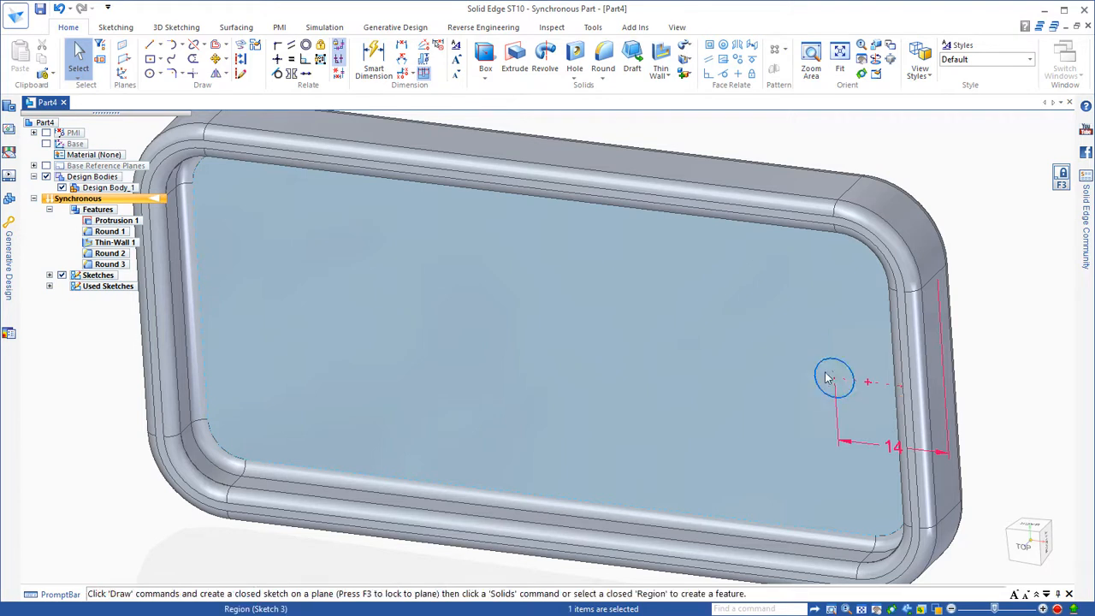
click(834, 377)
click(824, 385)
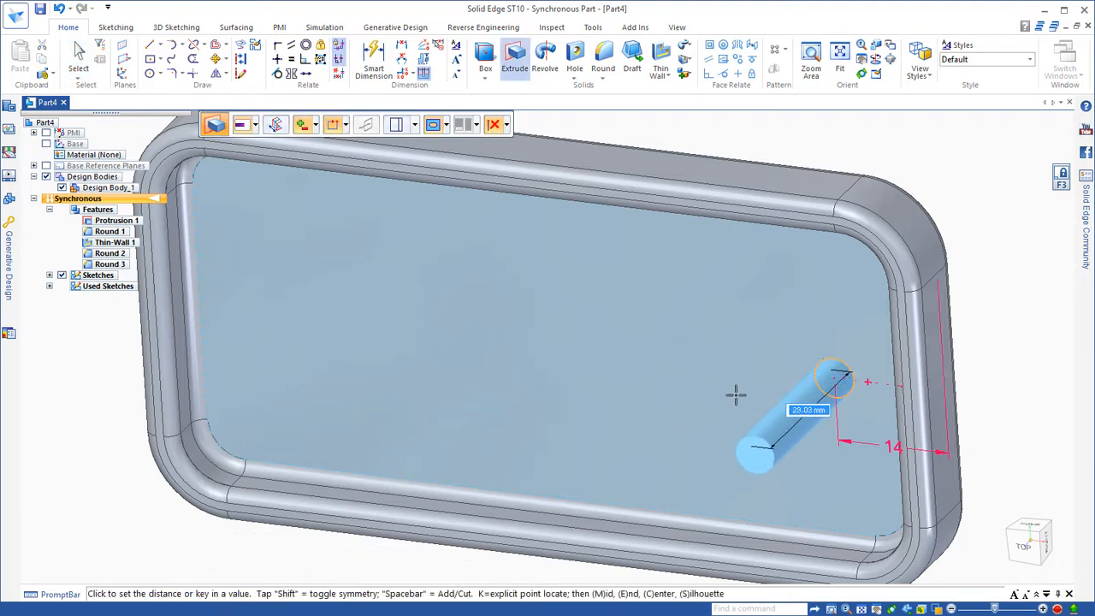
click(872, 287)
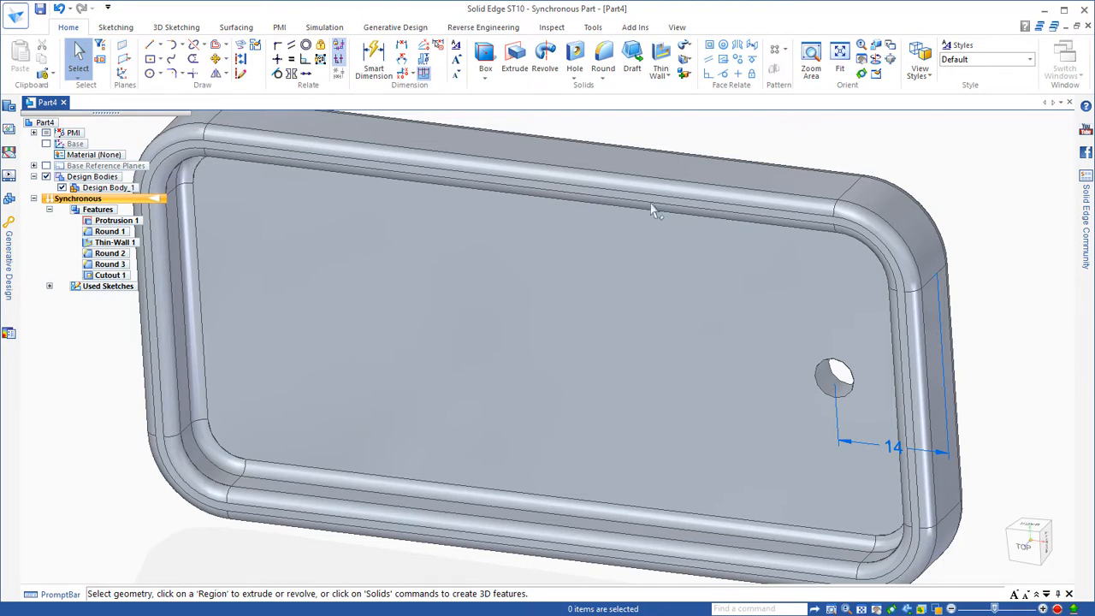
click(46, 133)
Step: Start a new text profile for the tag and set its font to Solid Edge Stencil
scroll(521, 520, down, 4)
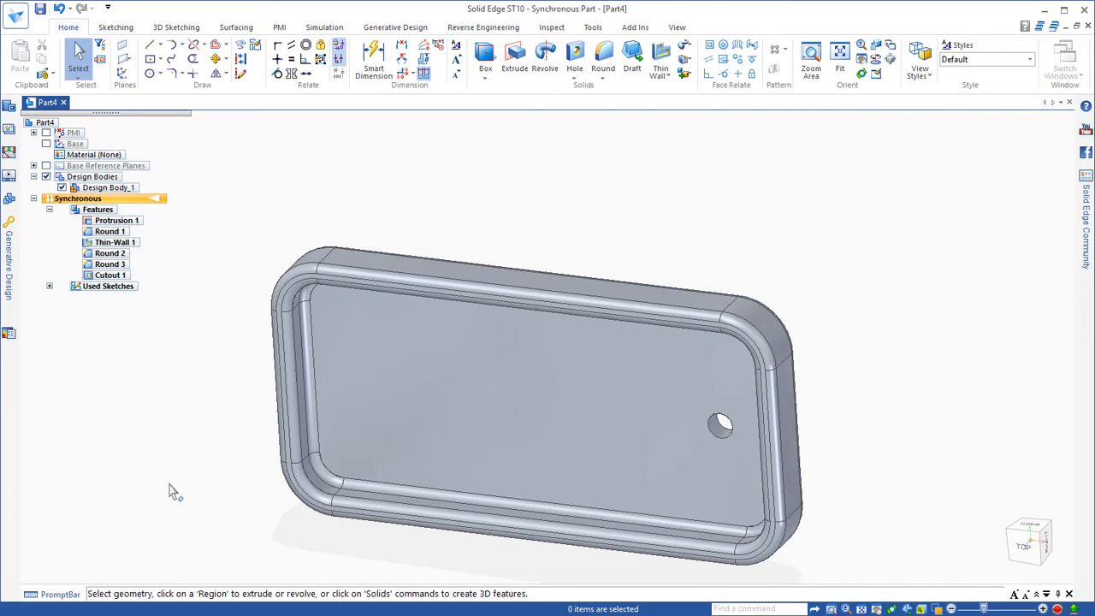
shift+middle_drag(171, 502, 259, 440)
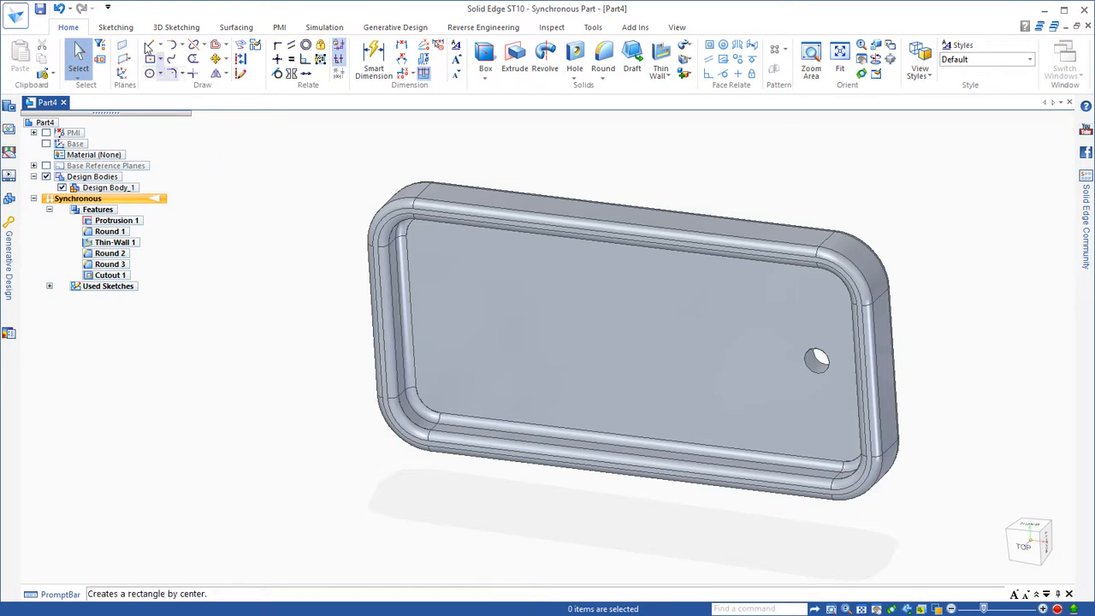
click(116, 27)
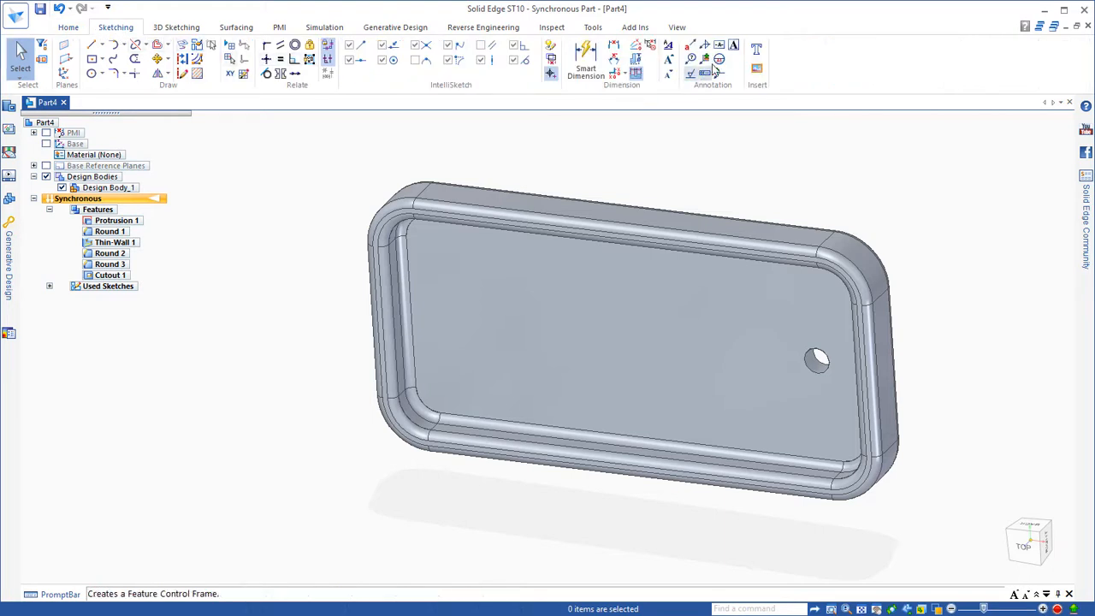
click(758, 53)
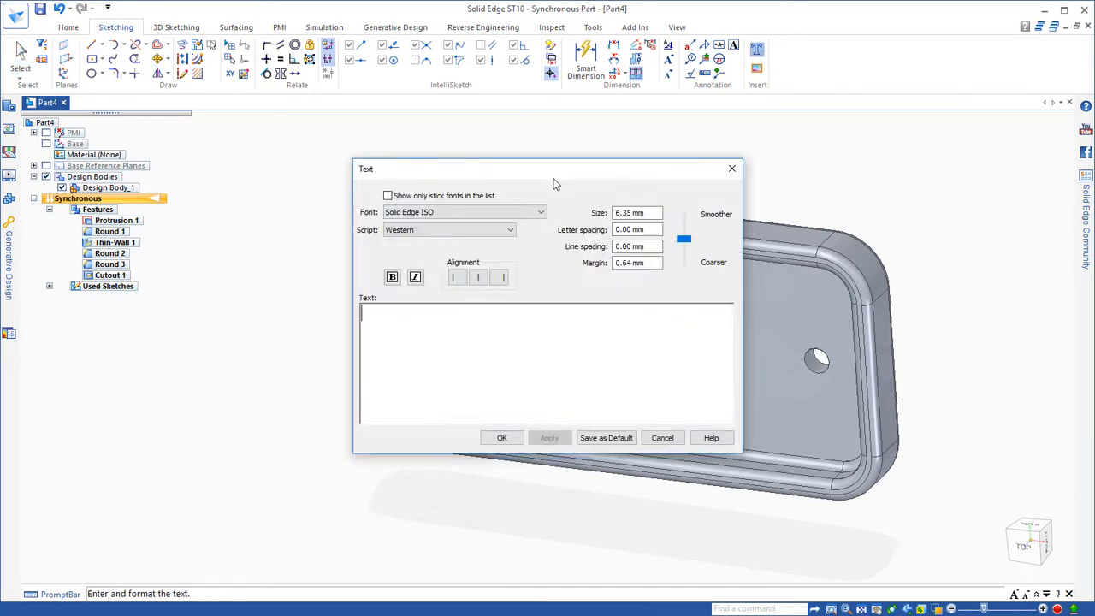
click(510, 232)
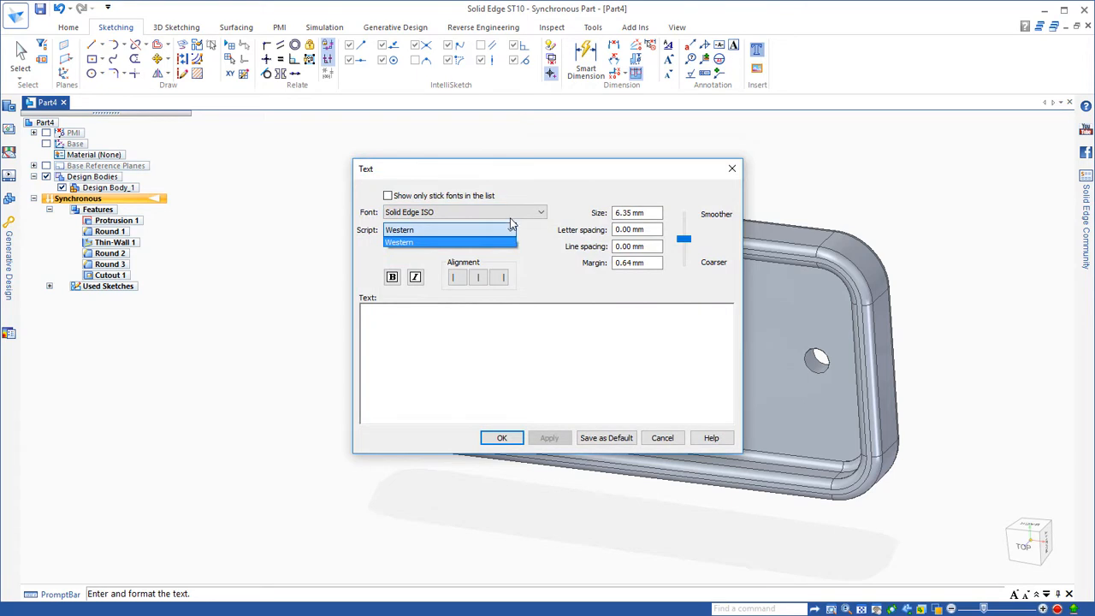
click(510, 224)
click(520, 214)
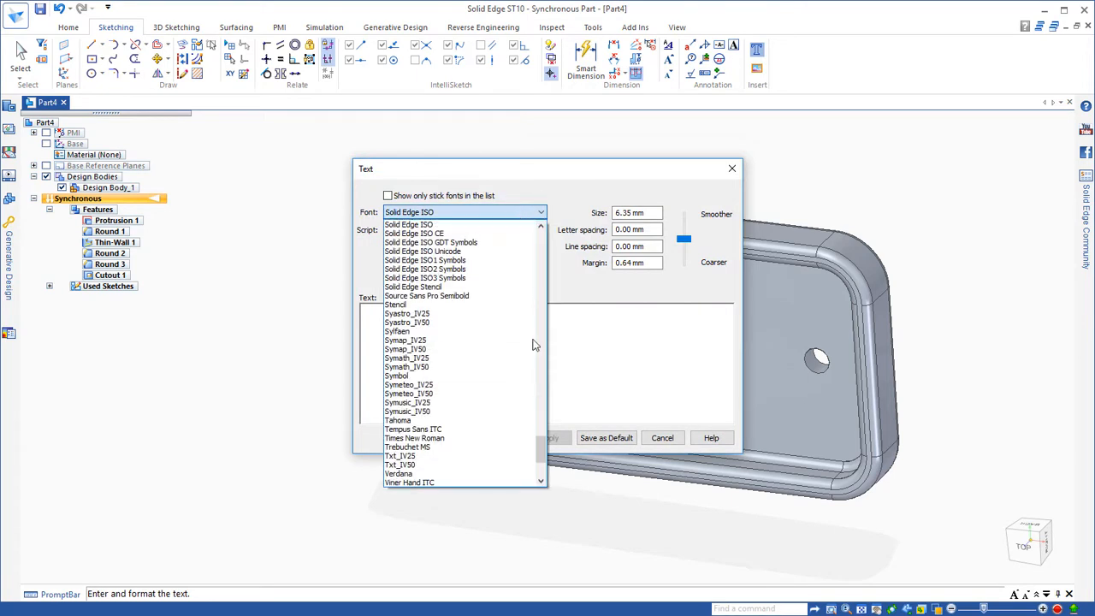
mouse_move(541, 451)
mouse_down()
mouse_move(542, 411)
mouse_move(541, 441)
mouse_up()
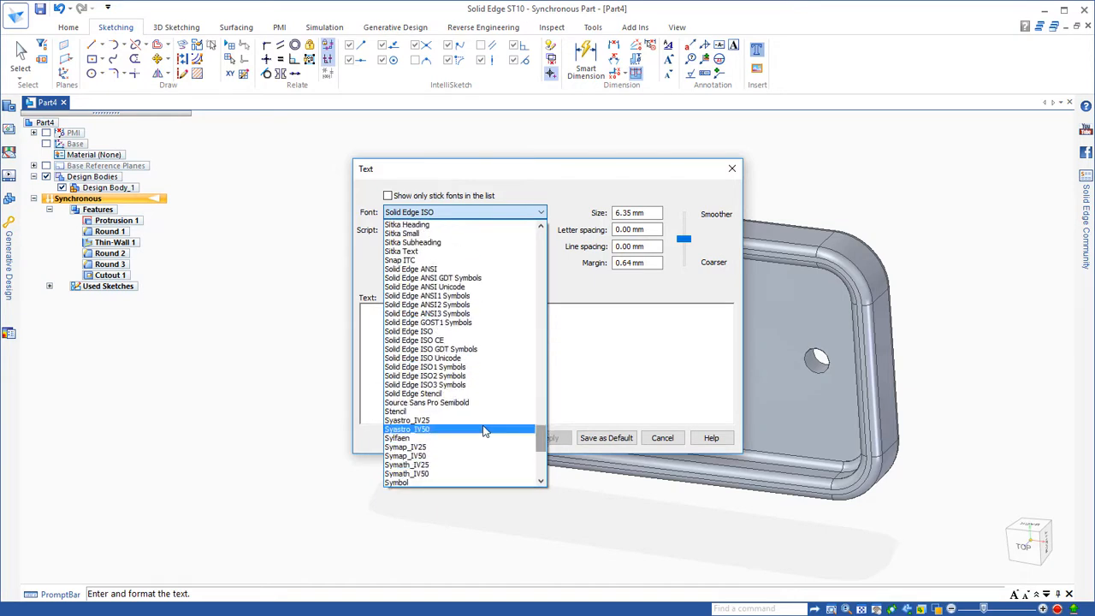
click(432, 396)
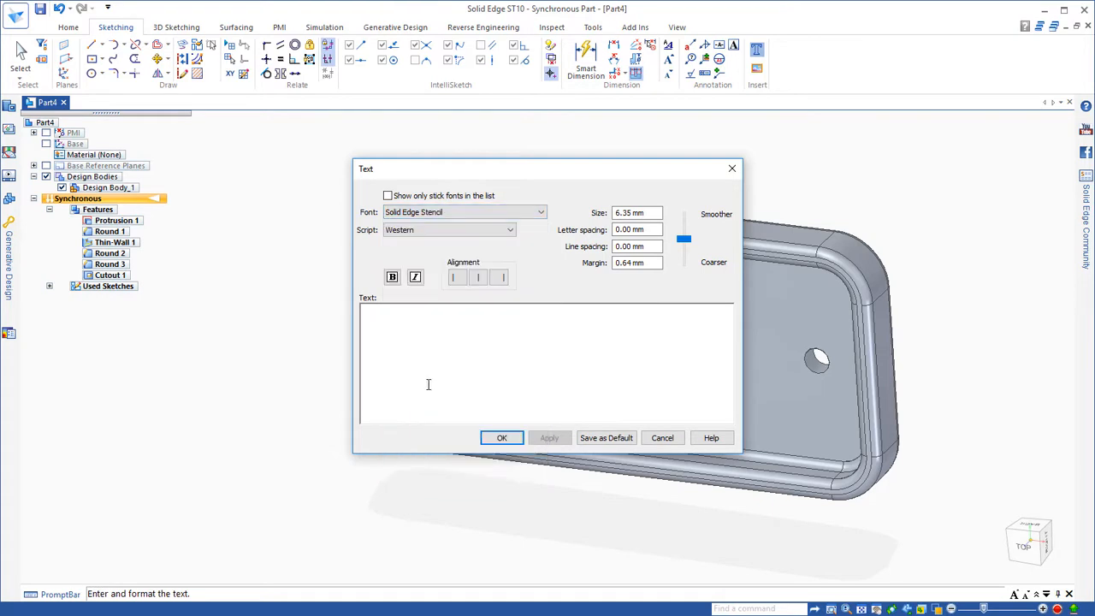
Step: Make the text bold with a size of 10 mm and enter "YOUR NAME" as its content
click(392, 276)
drag(655, 212, 603, 208)
text(10)
click(375, 324)
text(YOUR NAME)
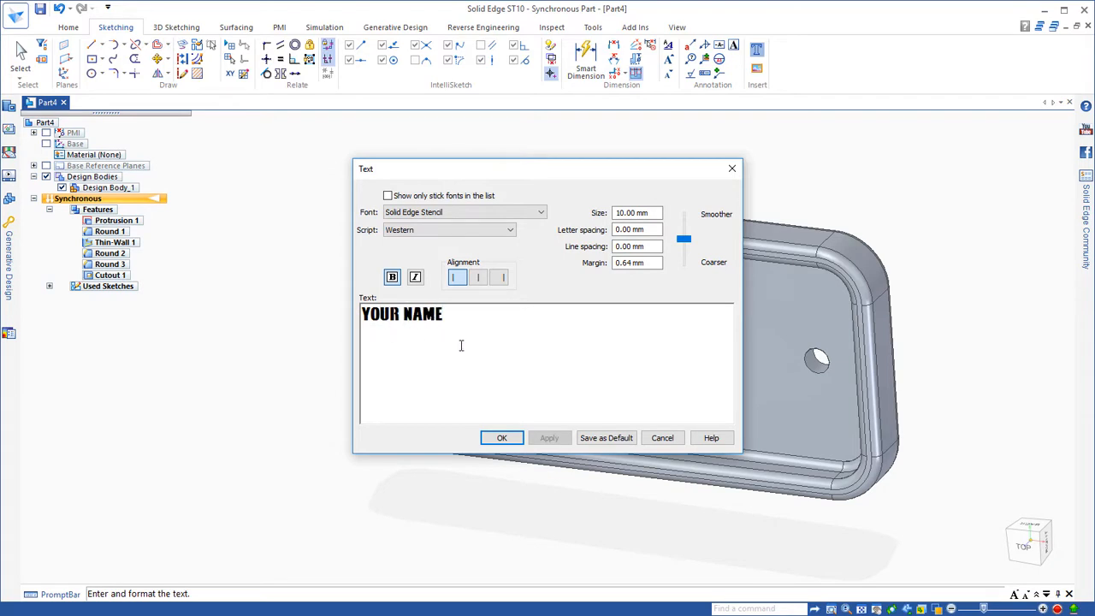
click(502, 438)
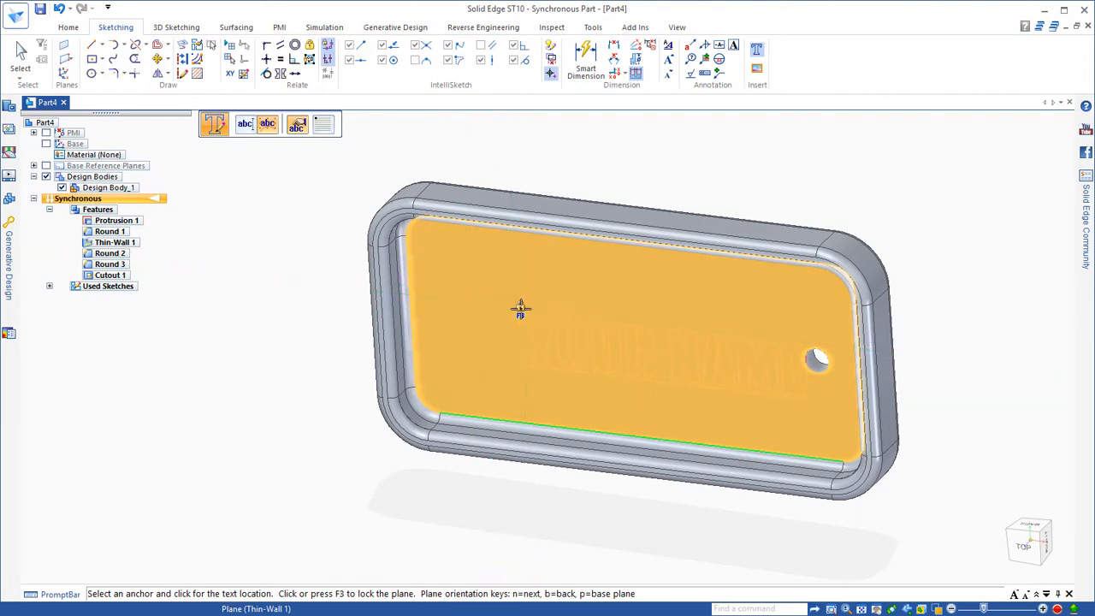
Step: Lock the text to the pocket floor, set its anchor to Center and look at the part from the top
click(522, 308)
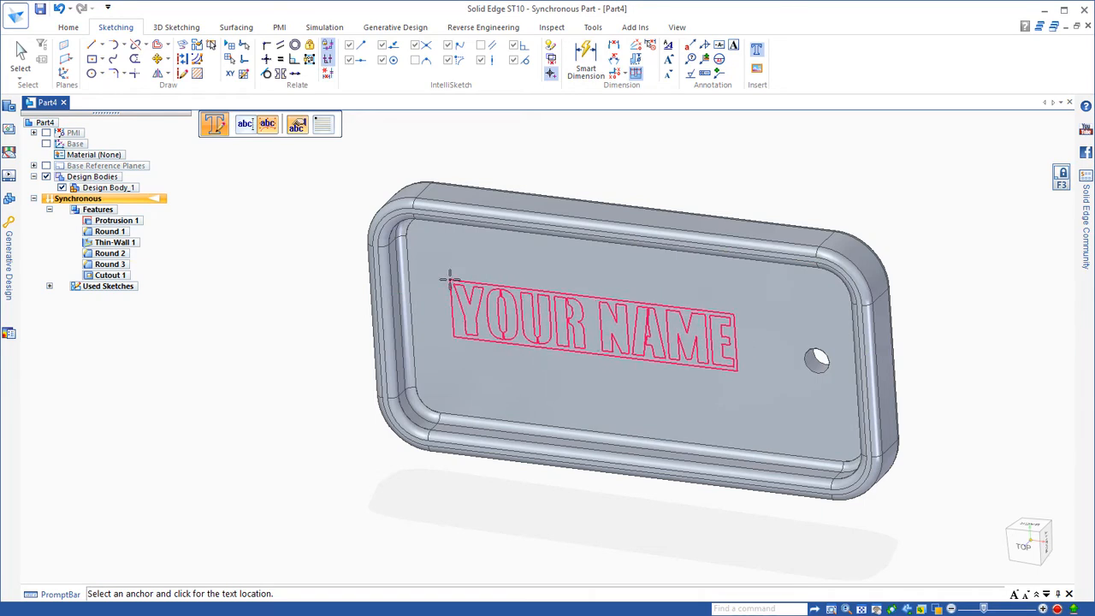
click(323, 126)
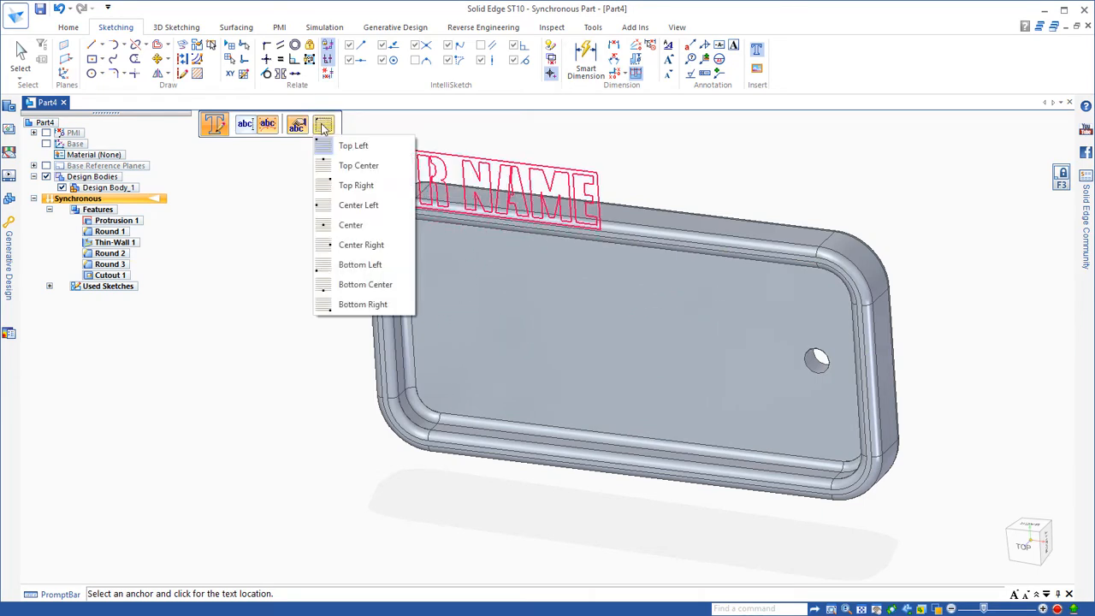
click(346, 225)
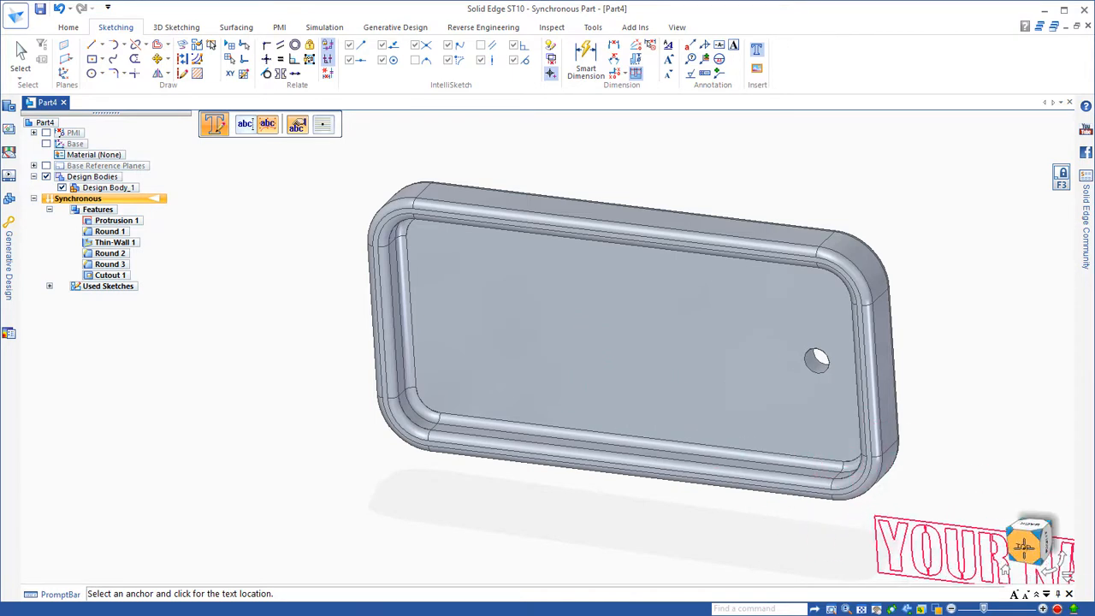
click(1025, 545)
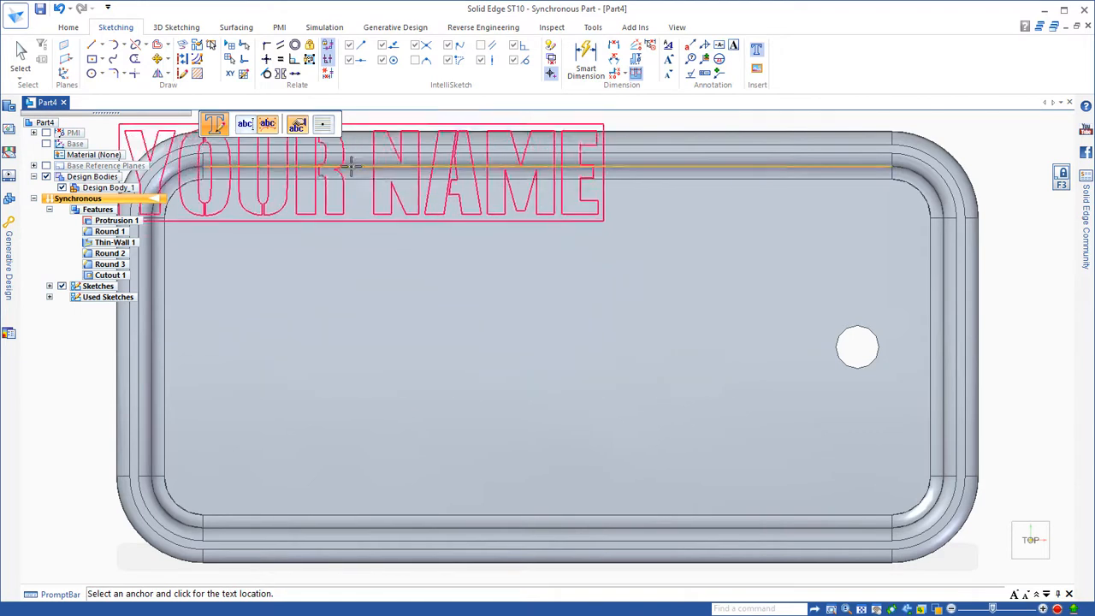
Step: Set the text size to 12 mm and place the text on the pocket floor between the inner short wall and the hole
click(245, 126)
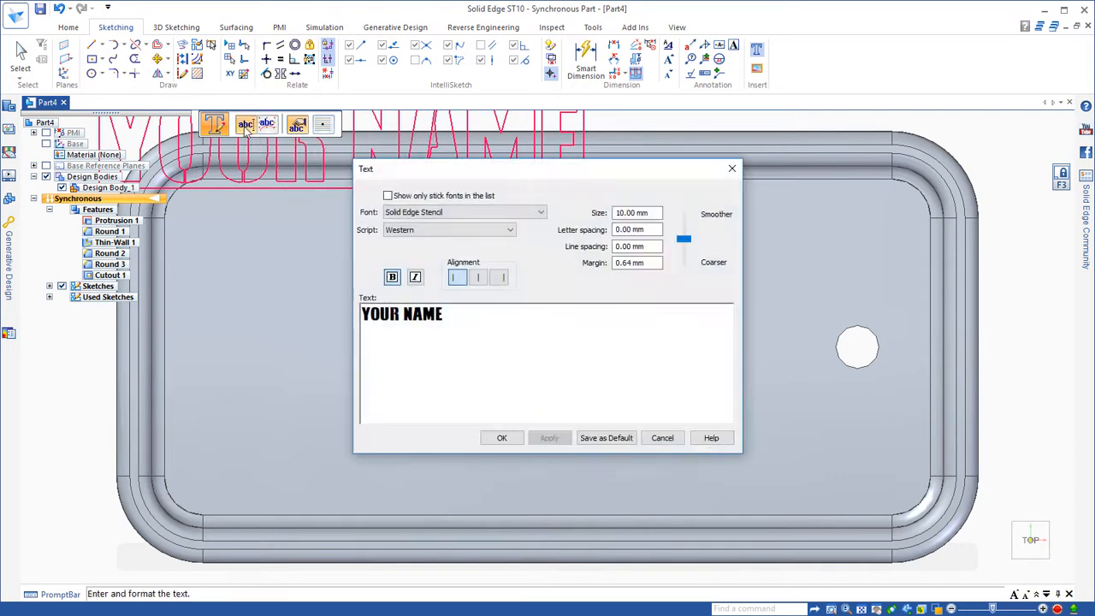
drag(451, 317, 350, 310)
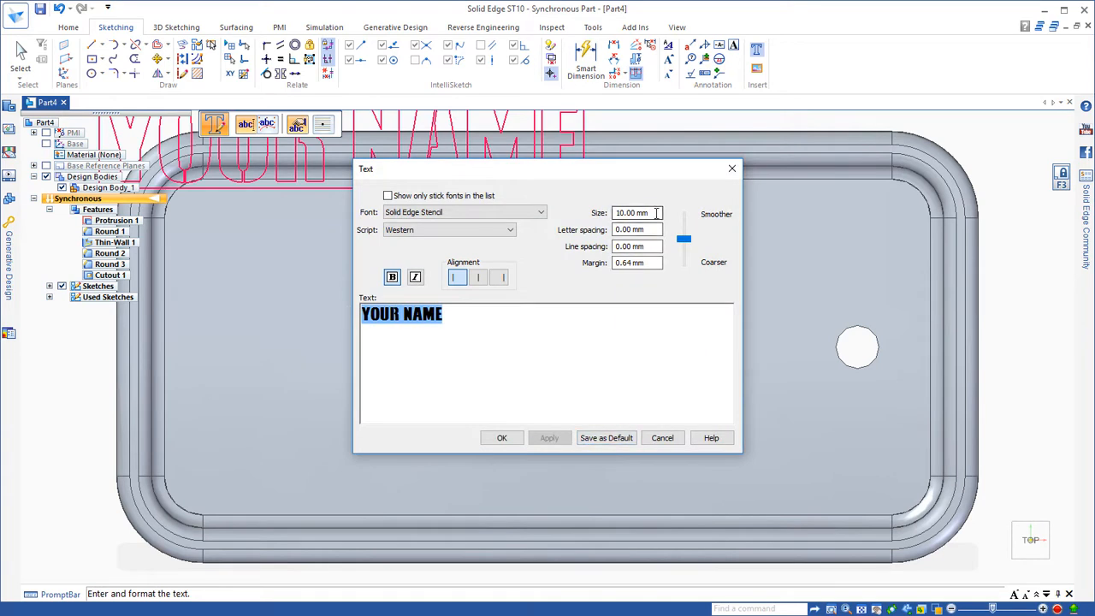
drag(655, 212, 577, 211)
text(12)
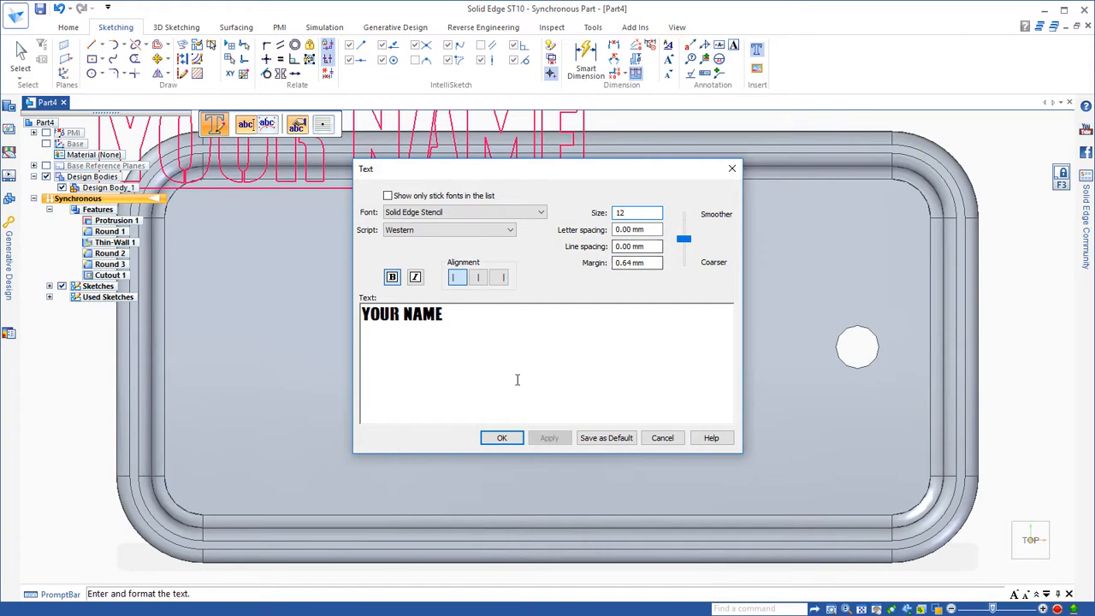
click(502, 439)
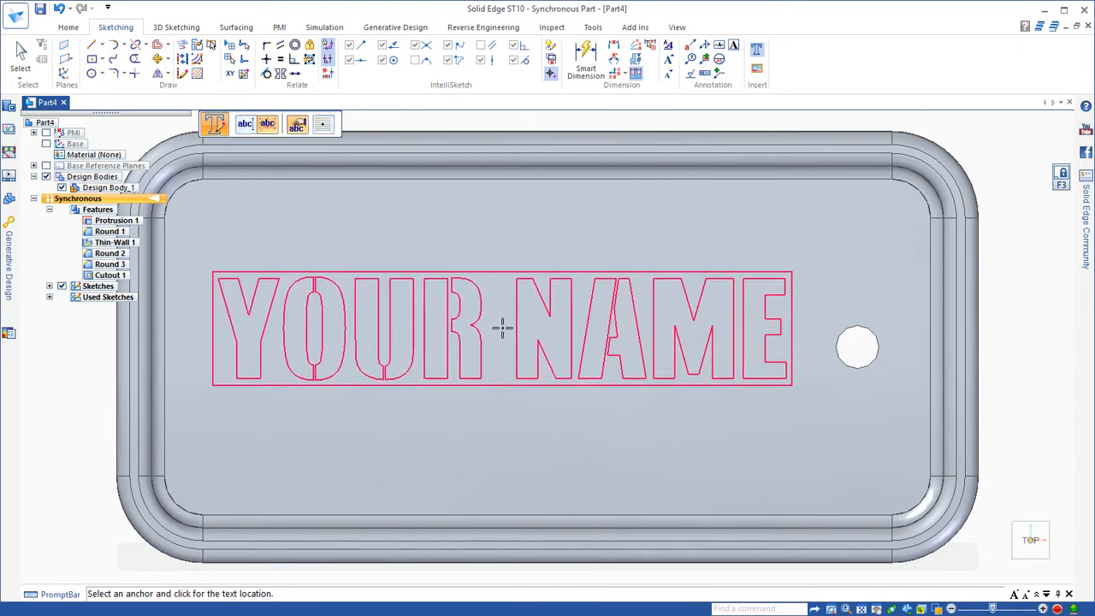
click(501, 330)
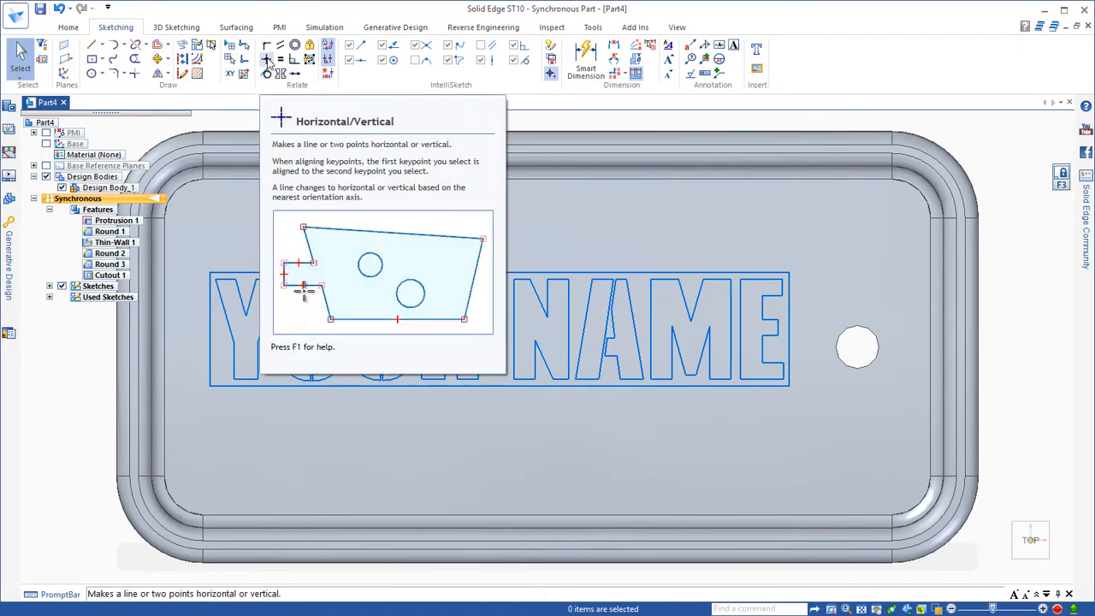
Step: Align the midpoint of the text box's short edge nearest the hole horizontally with the hole's centre
click(268, 62)
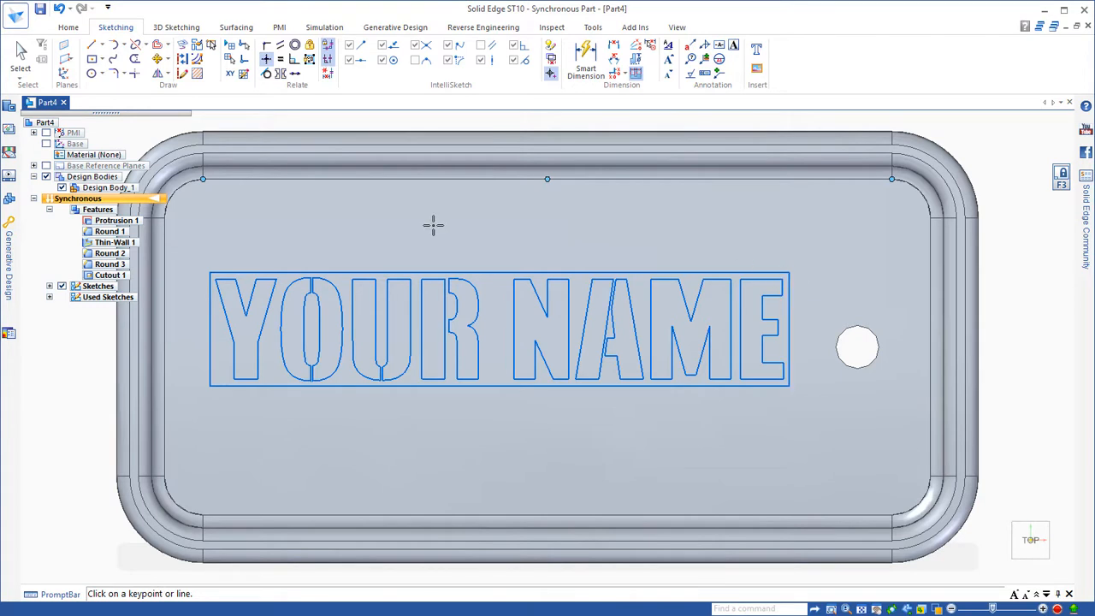
click(789, 329)
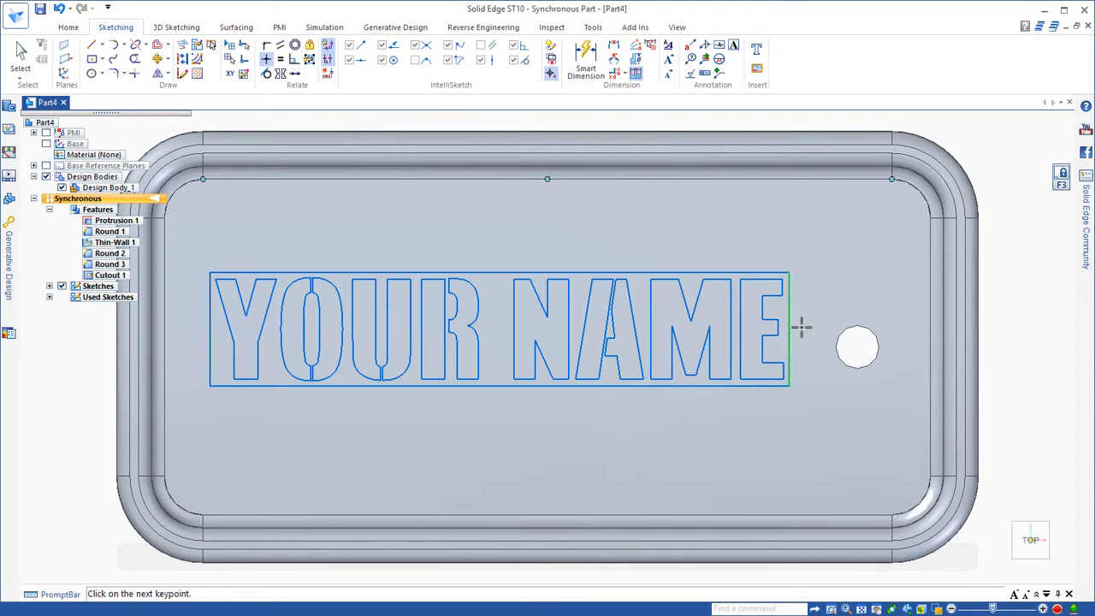
click(857, 347)
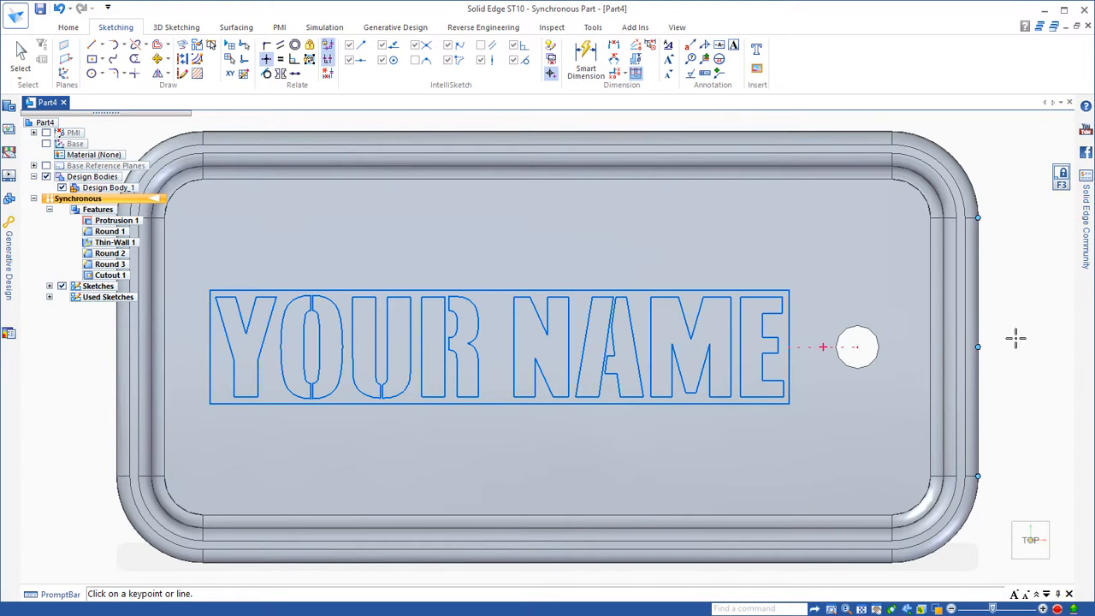
middle_drag(1021, 345, 982, 401)
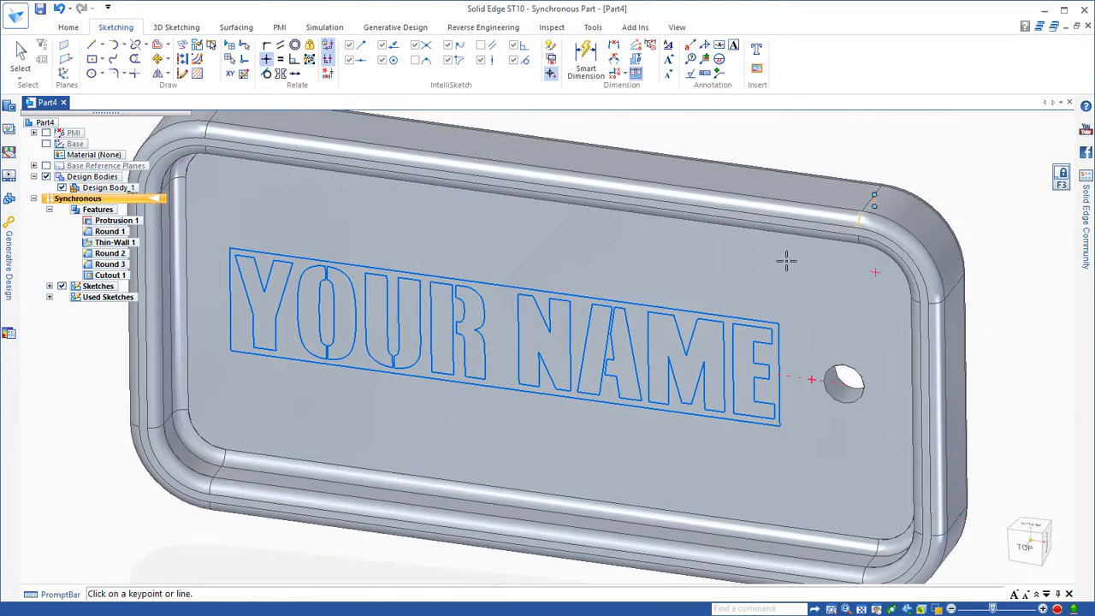
scroll(536, 280, down, 2)
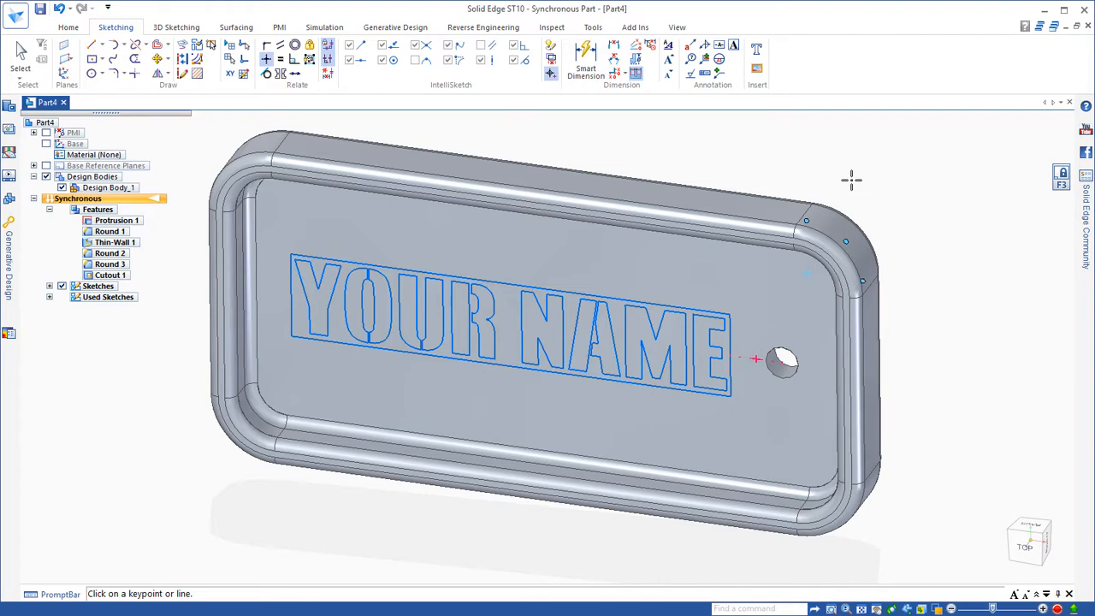
key(Escape)
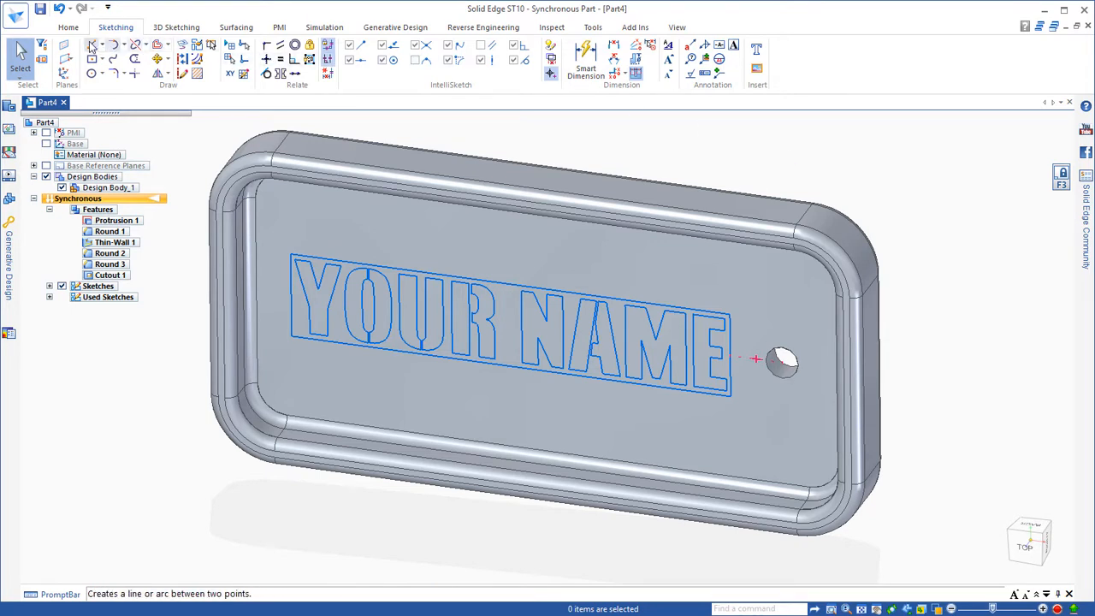
Step: Extrude the "YOUR NAME" text 2 mm up from the pocket floor, using the Single selection type
click(68, 27)
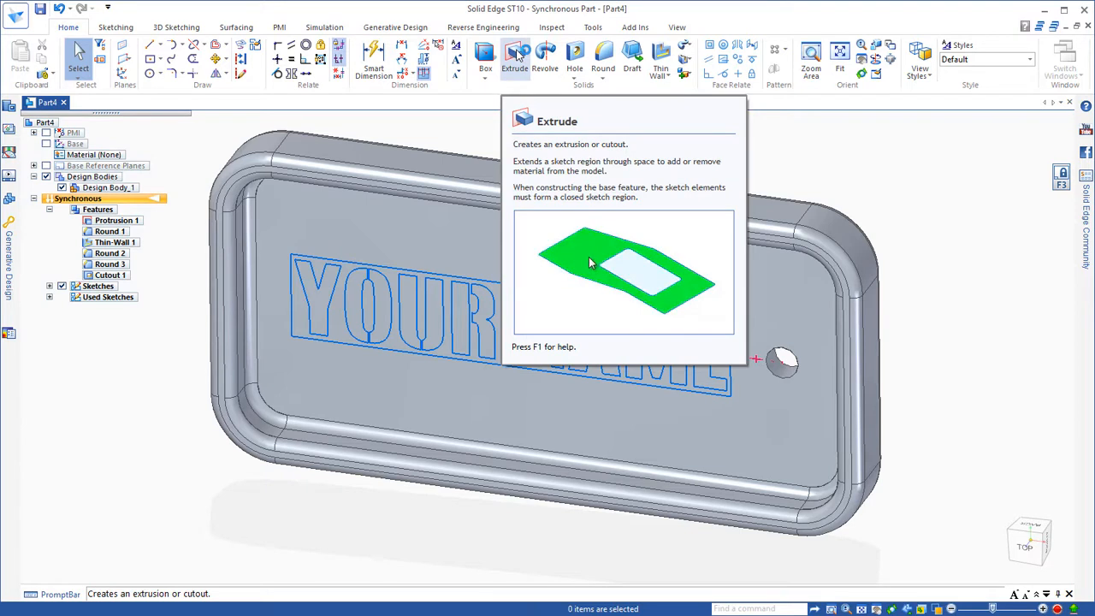
click(516, 54)
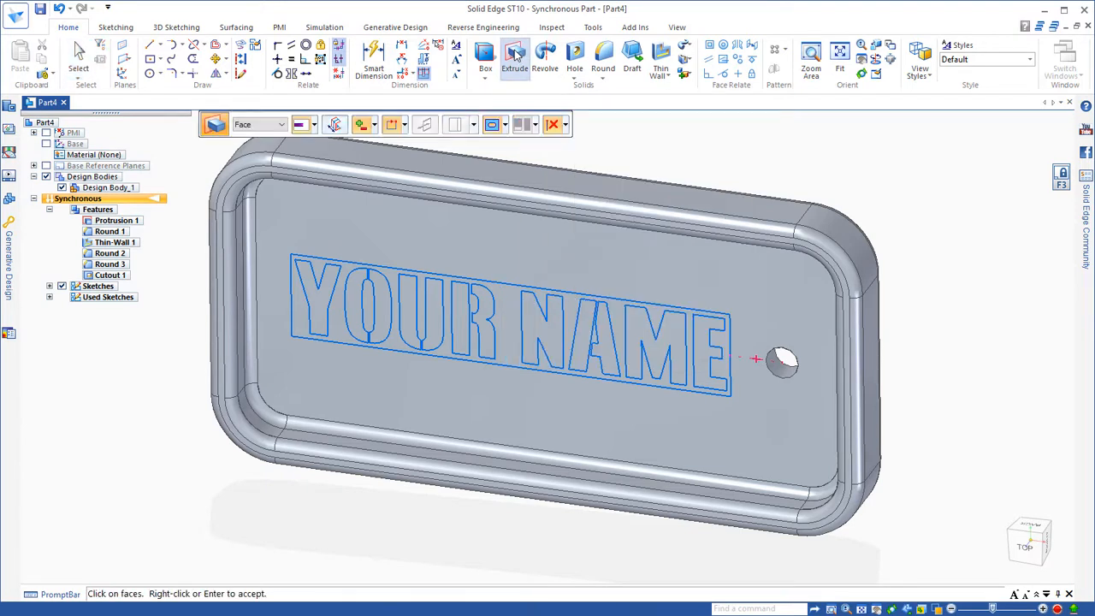
click(282, 125)
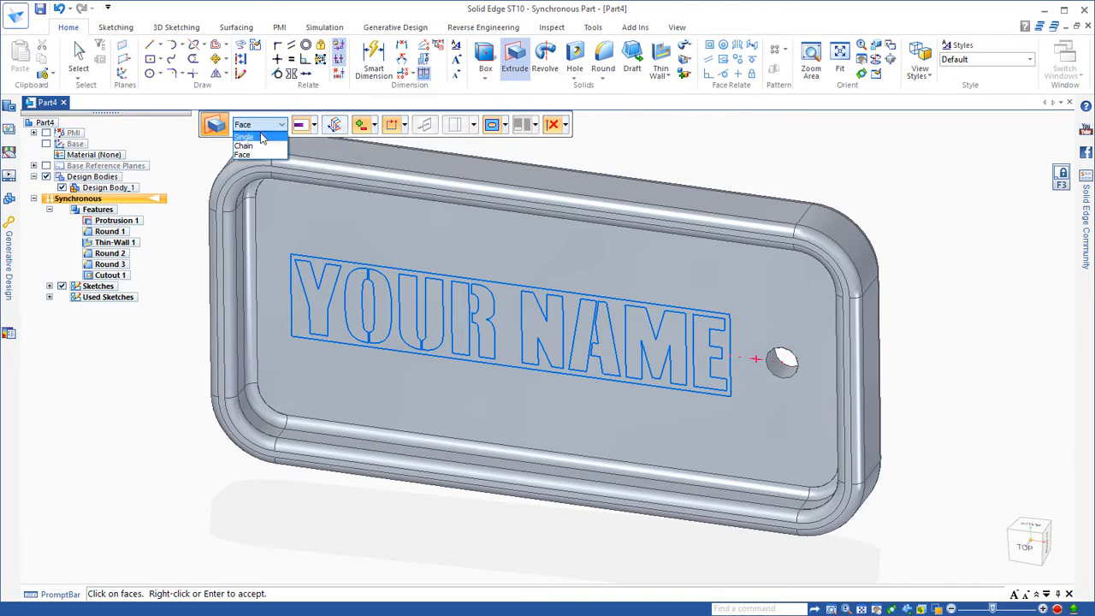
click(245, 138)
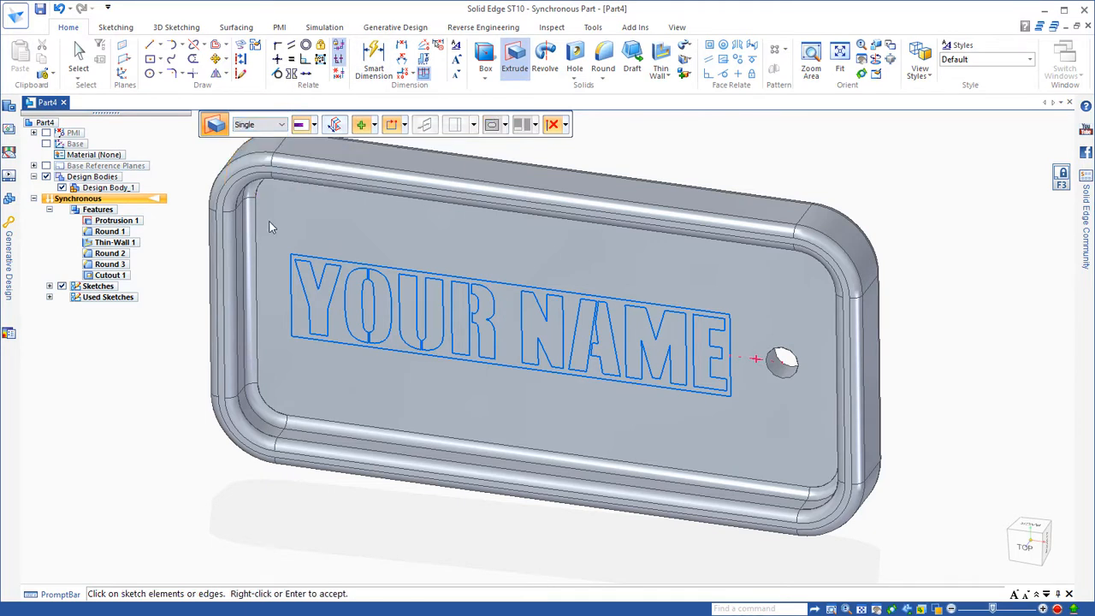
click(302, 278)
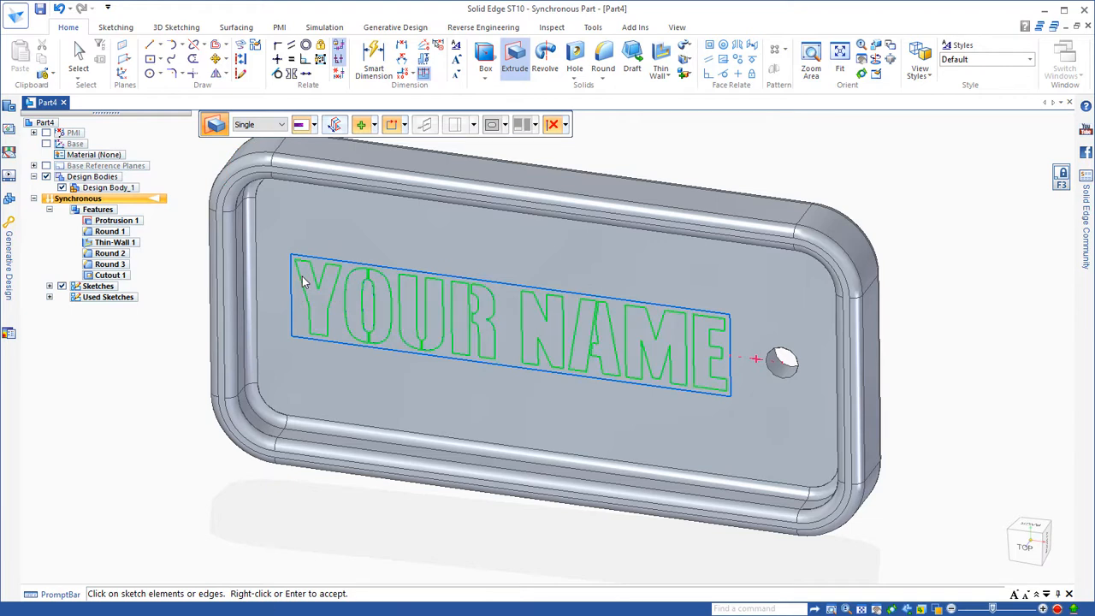
right_click(194, 181)
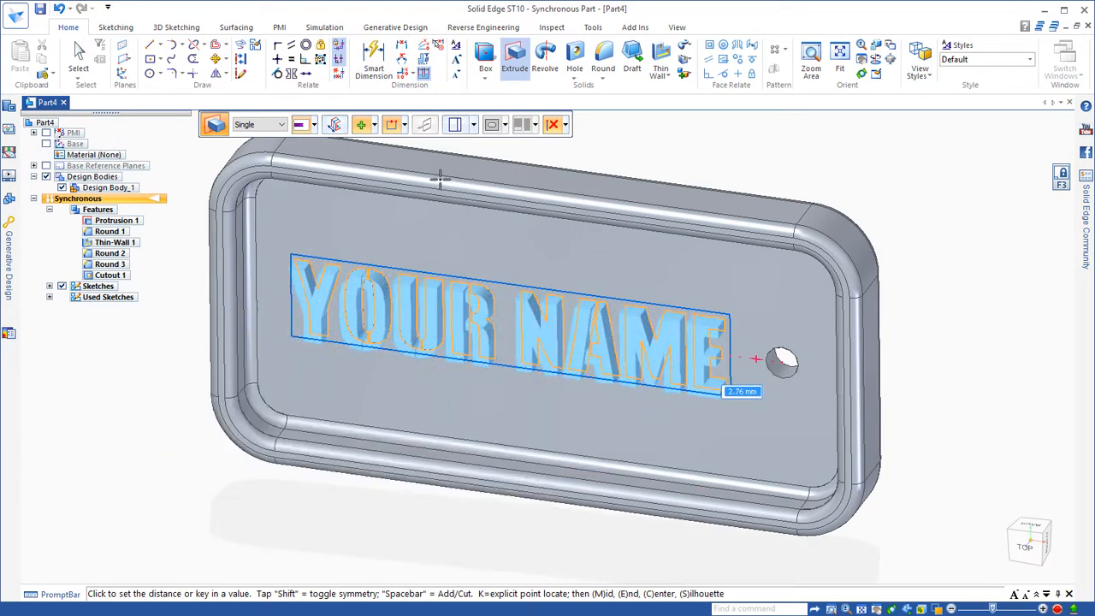
text(2)
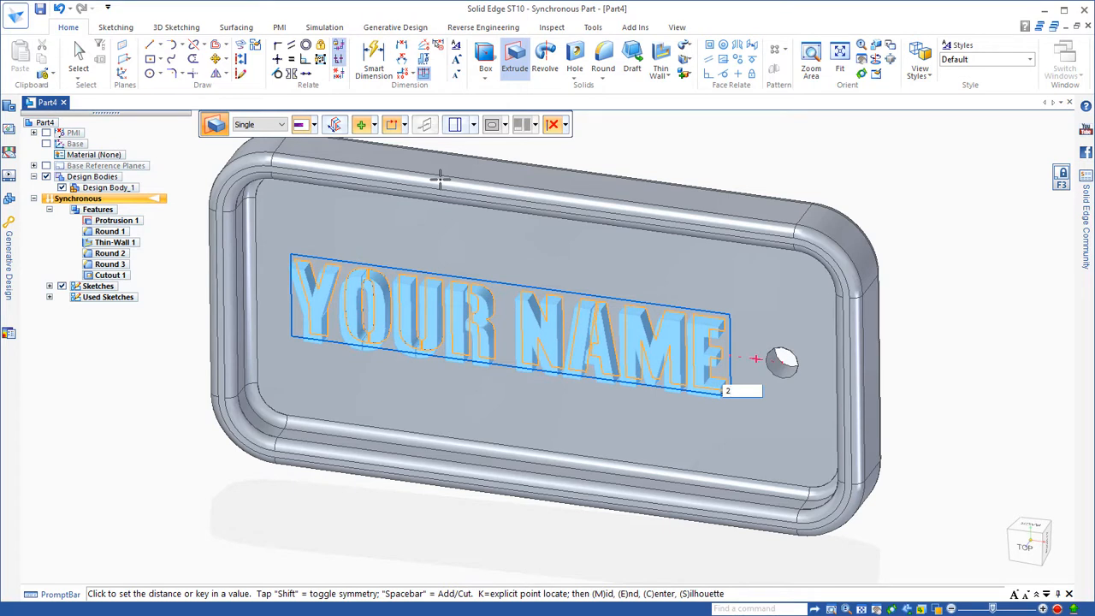
key(Return)
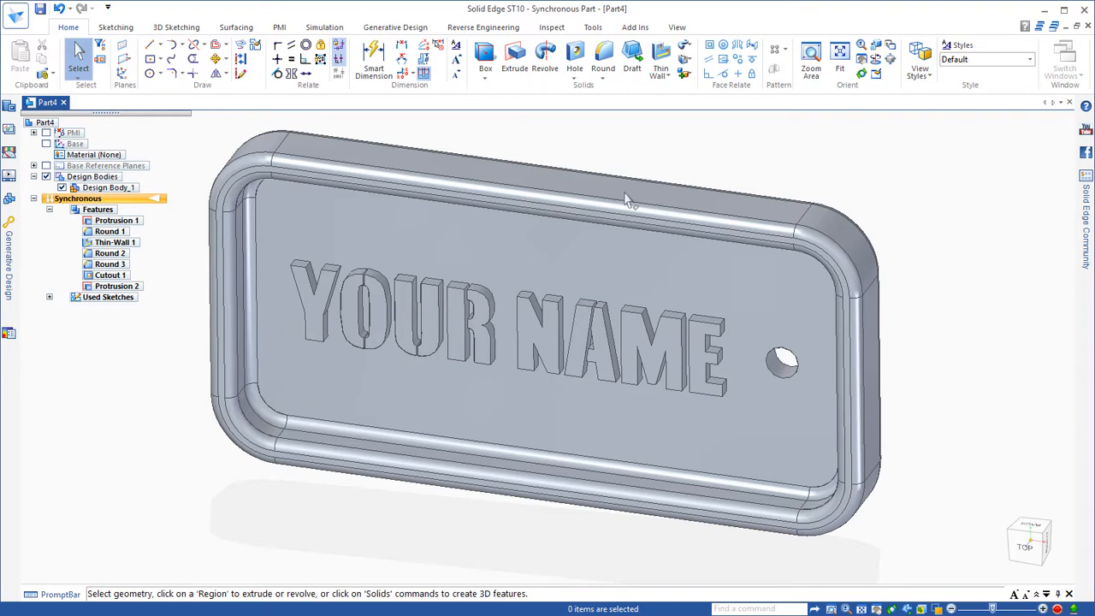
Step: Paint the whole name tag body with the Copper style using Part Painter
click(676, 29)
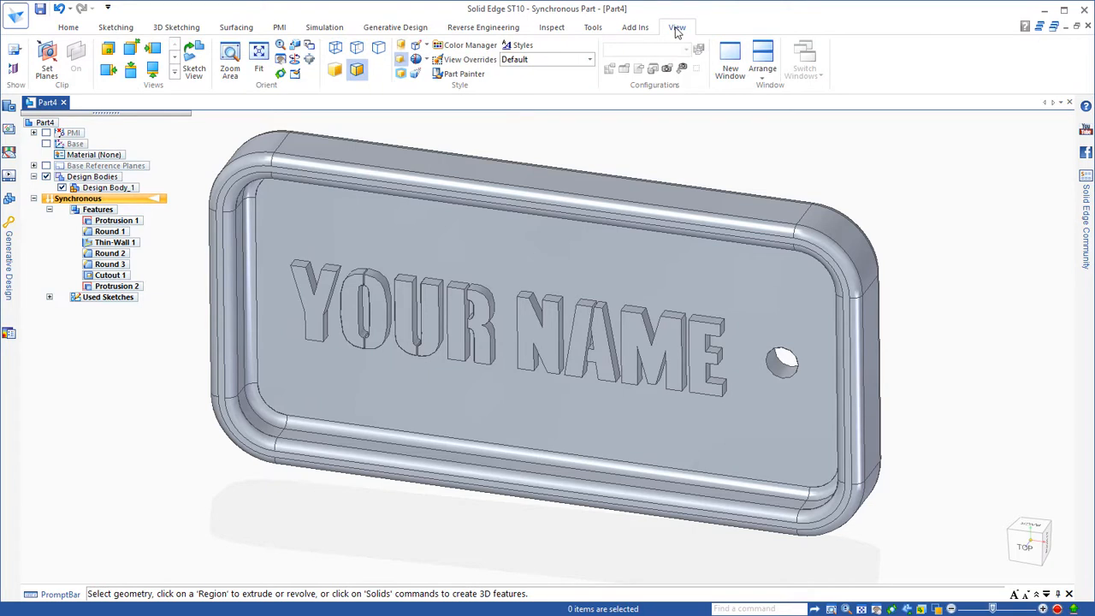
click(475, 76)
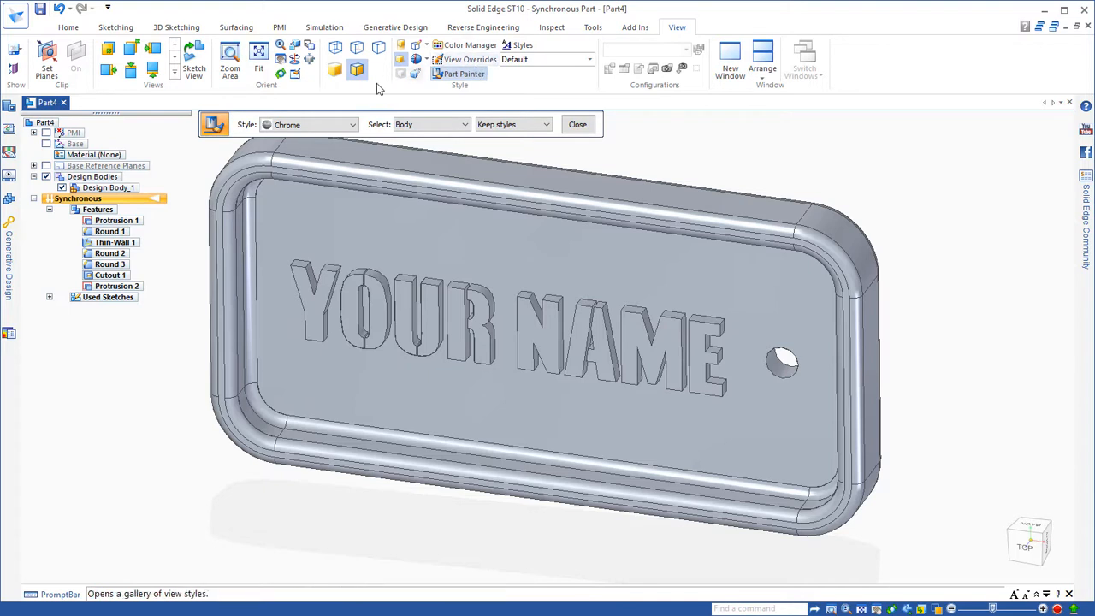
click(352, 125)
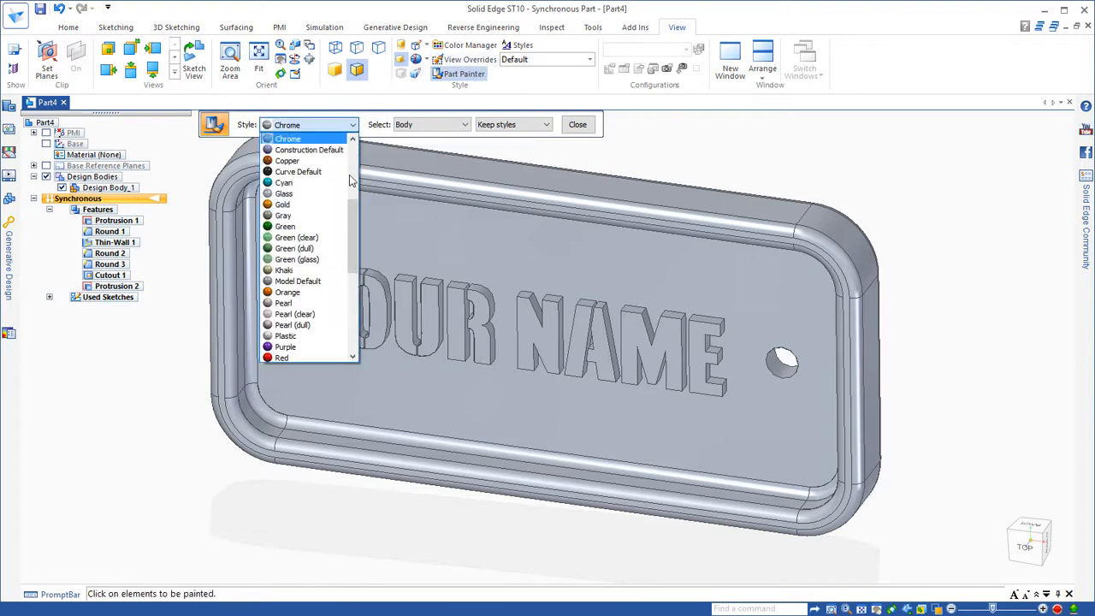
drag(352, 244, 351, 218)
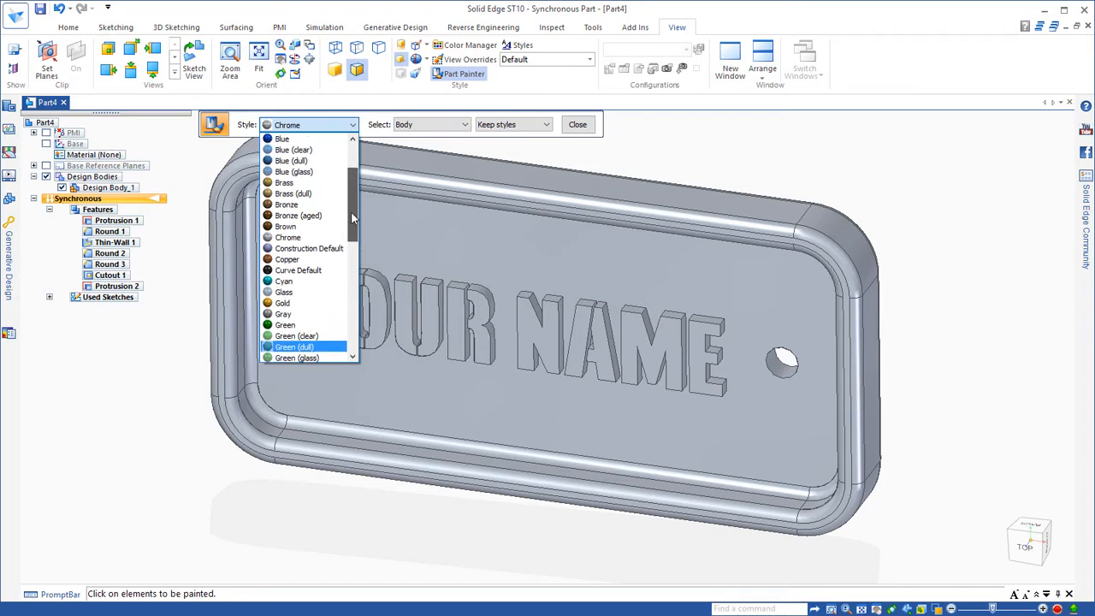
drag(352, 212, 350, 217)
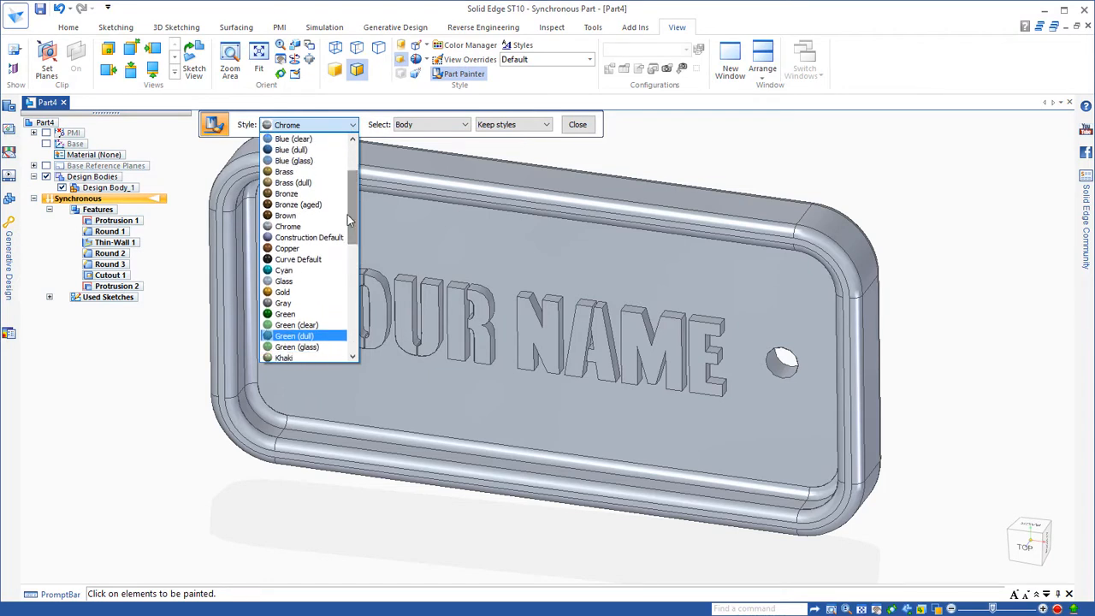
click(294, 249)
click(415, 126)
click(404, 166)
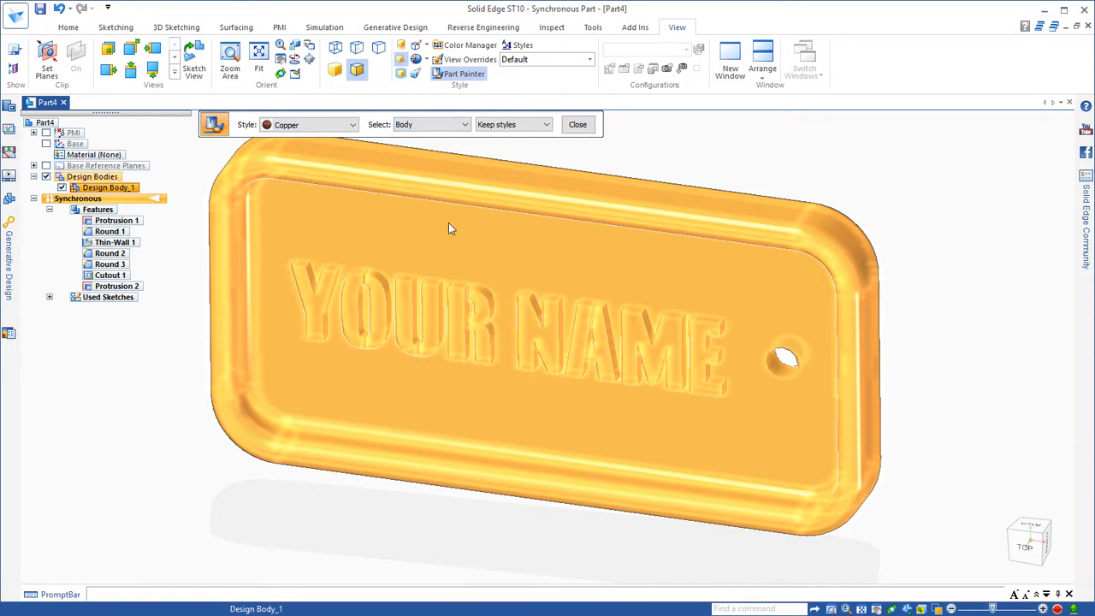
click(448, 225)
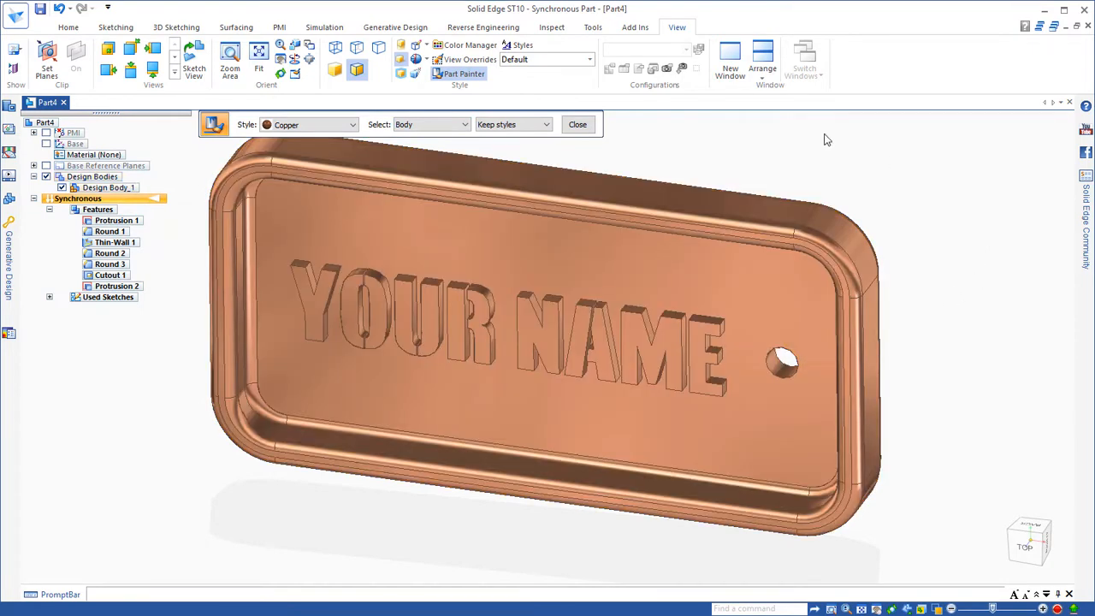
Step: Paint the raised "YOUR NAME" text feature with the Teal style and finish painting
click(353, 126)
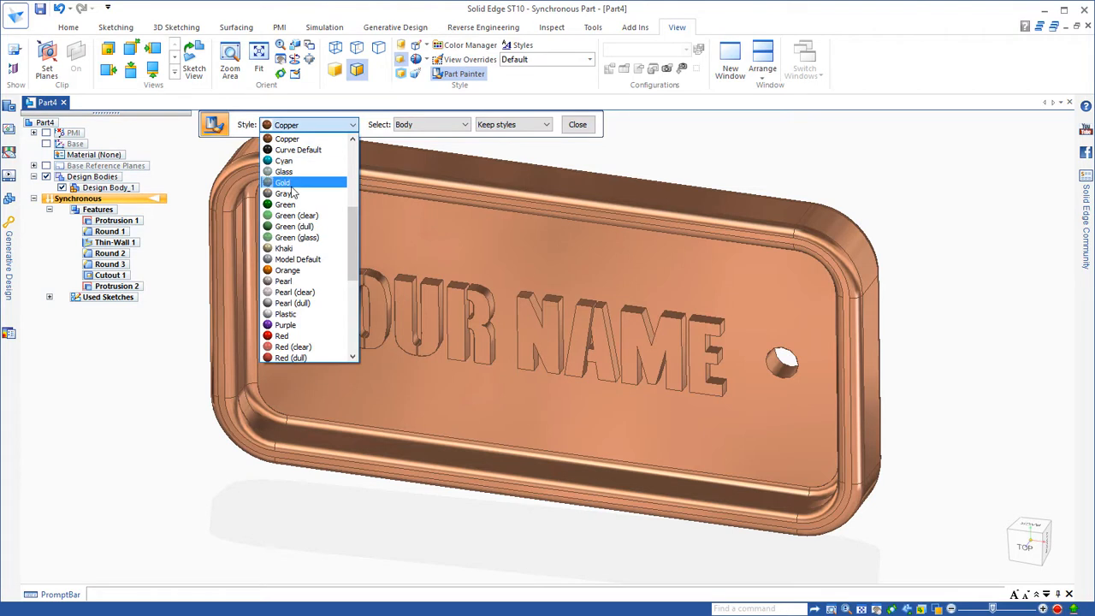
drag(350, 233, 343, 290)
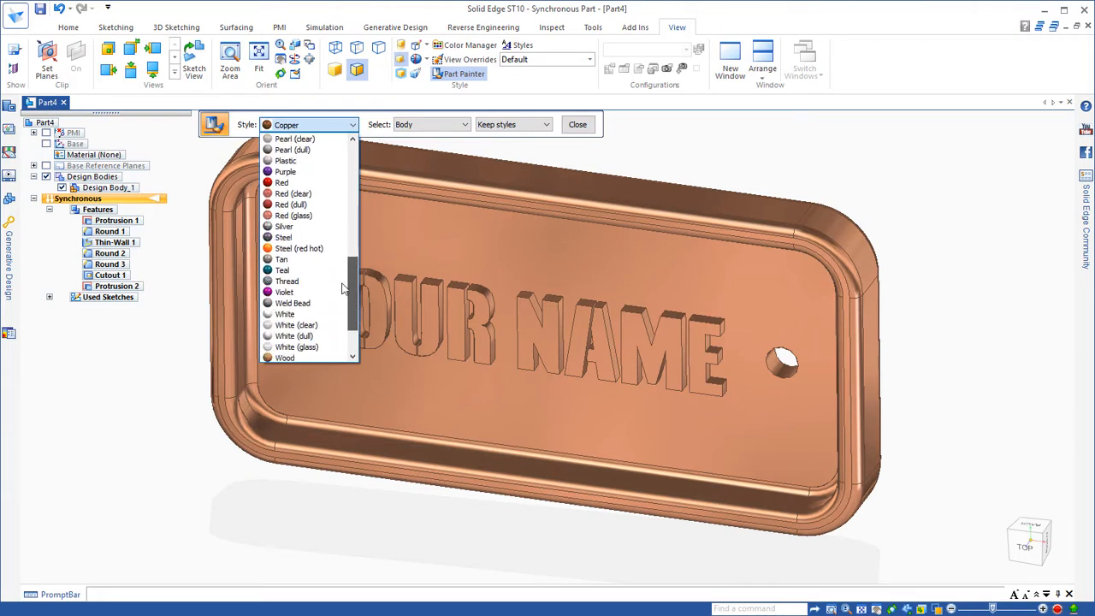
click(280, 271)
click(402, 125)
click(411, 155)
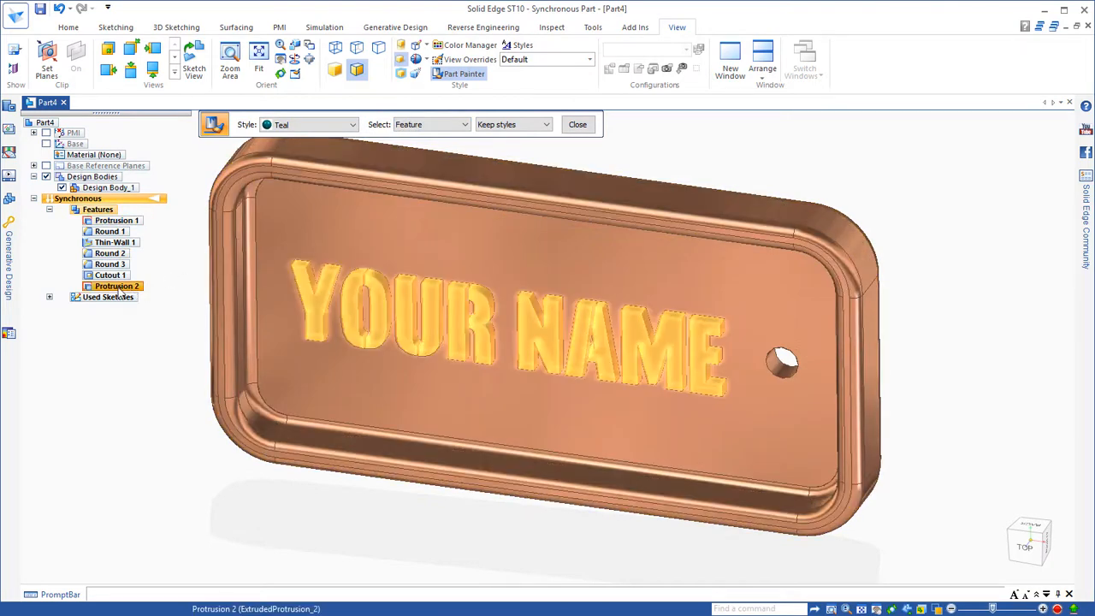
click(315, 303)
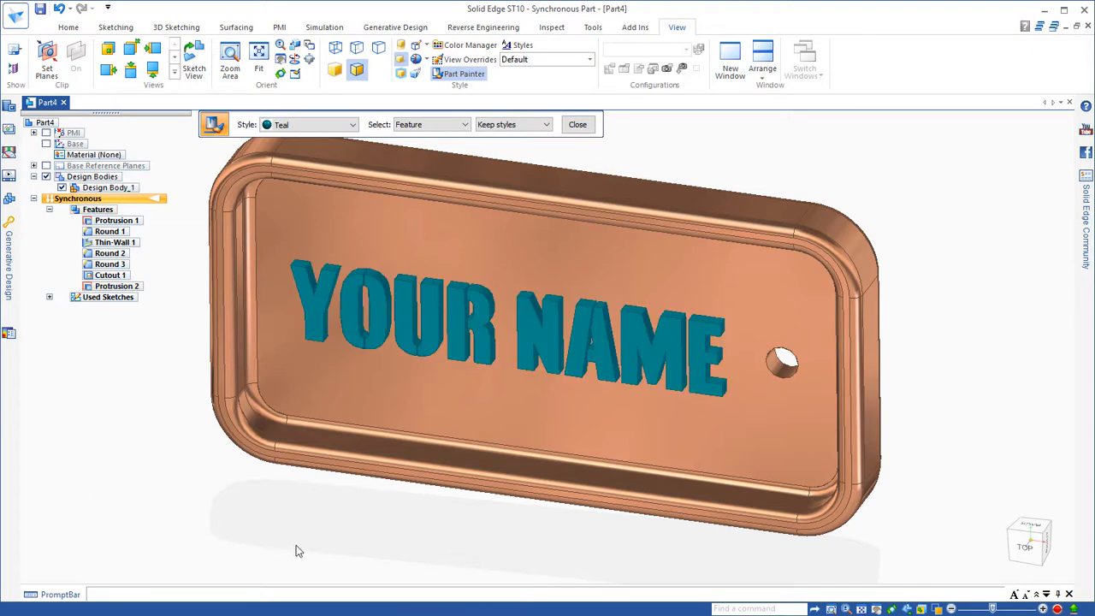
scroll(314, 548, down, 2)
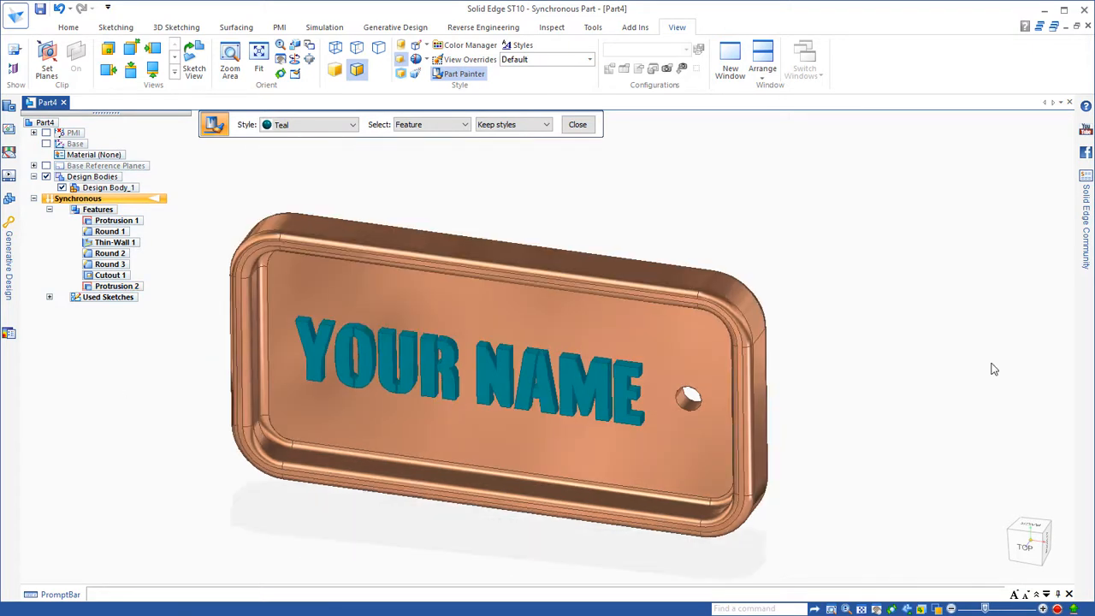
key(Escape)
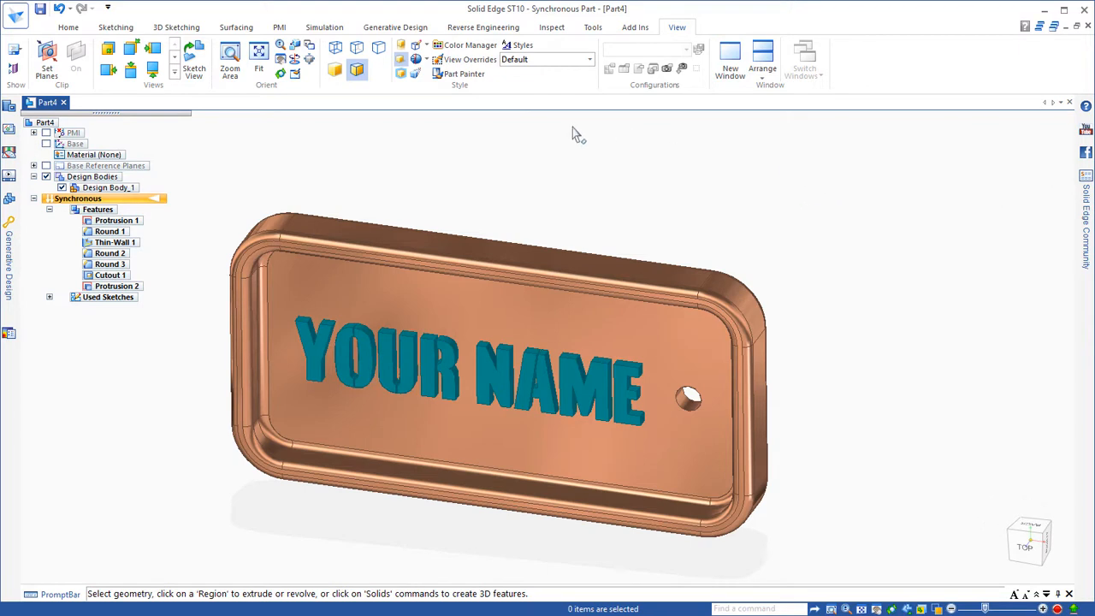
Step: Move the tag's upper long side face 8 mm inward with Symmetric design intent active, narrowing the tag from both long sides
click(435, 246)
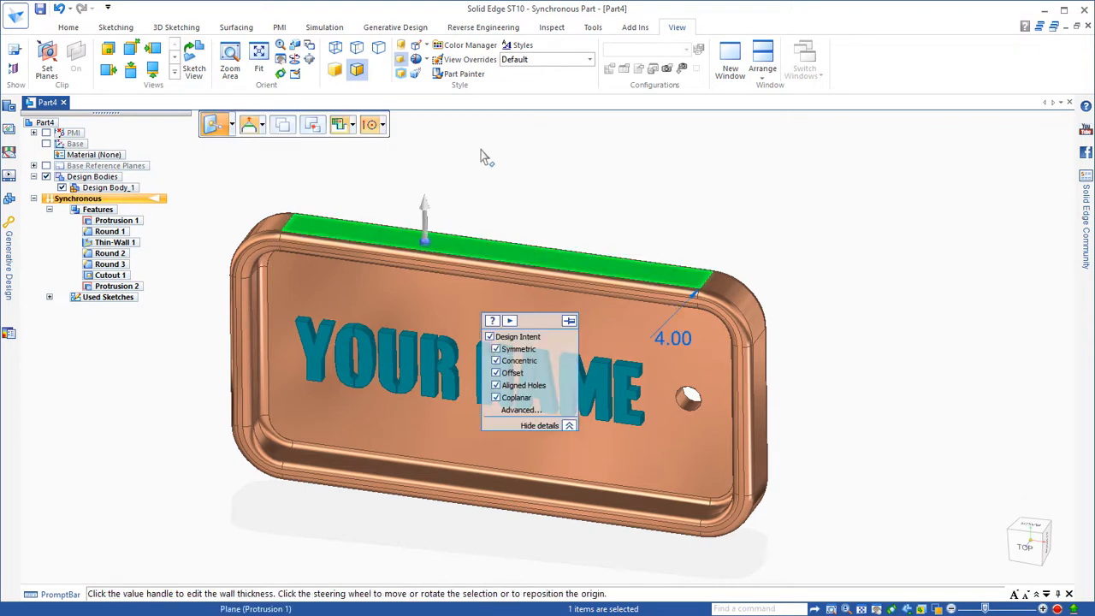
drag(538, 328, 993, 132)
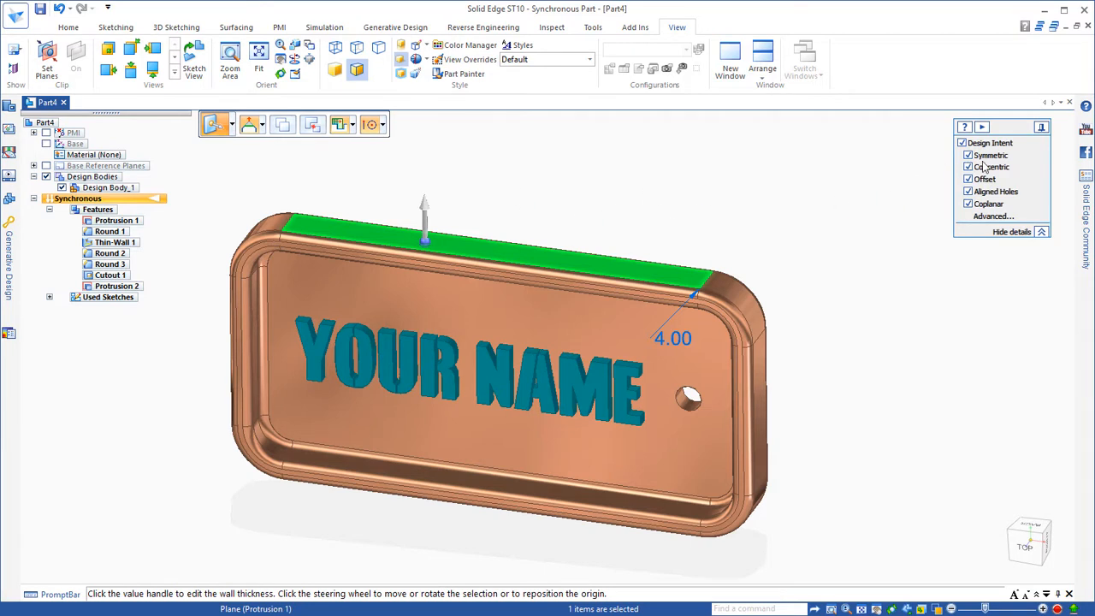
click(426, 216)
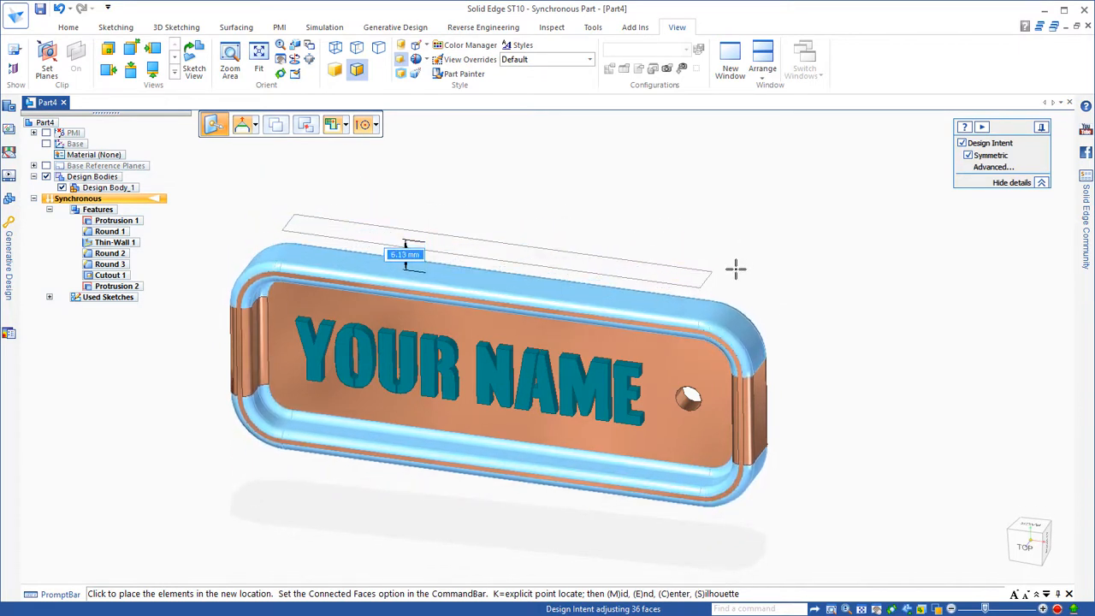
text(8)
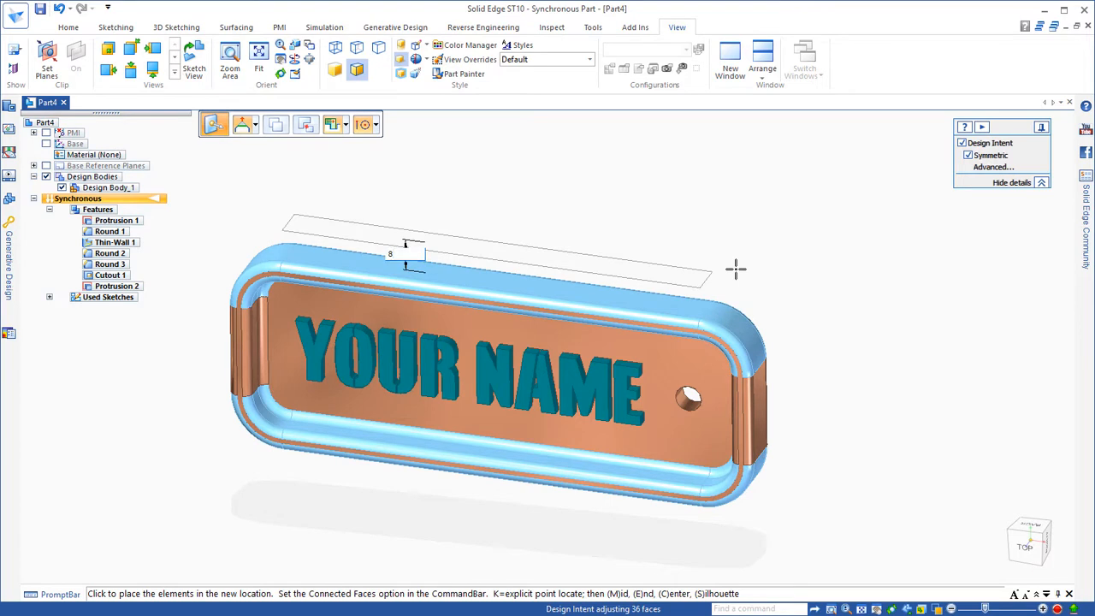
key(Return)
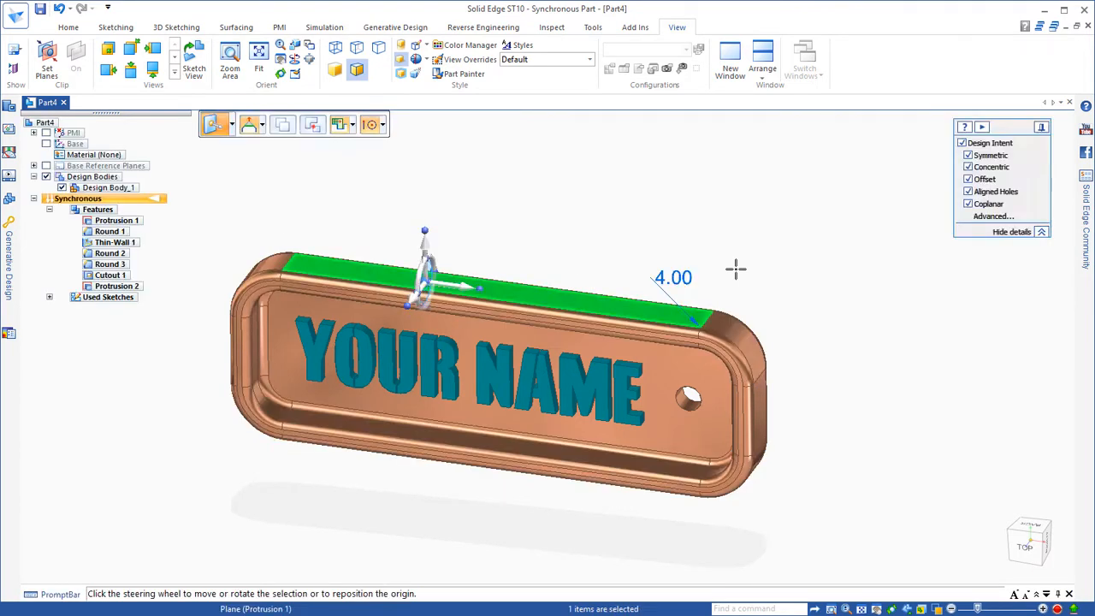
click(928, 363)
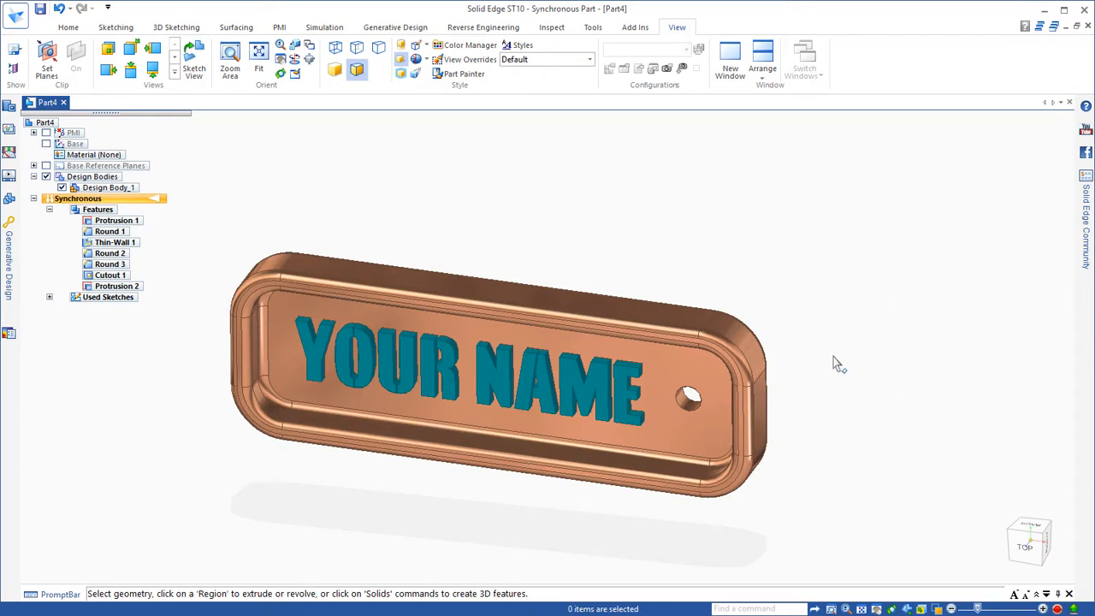
Step: Set the radius of the tag's rounded outer corners to 6 mm
click(745, 351)
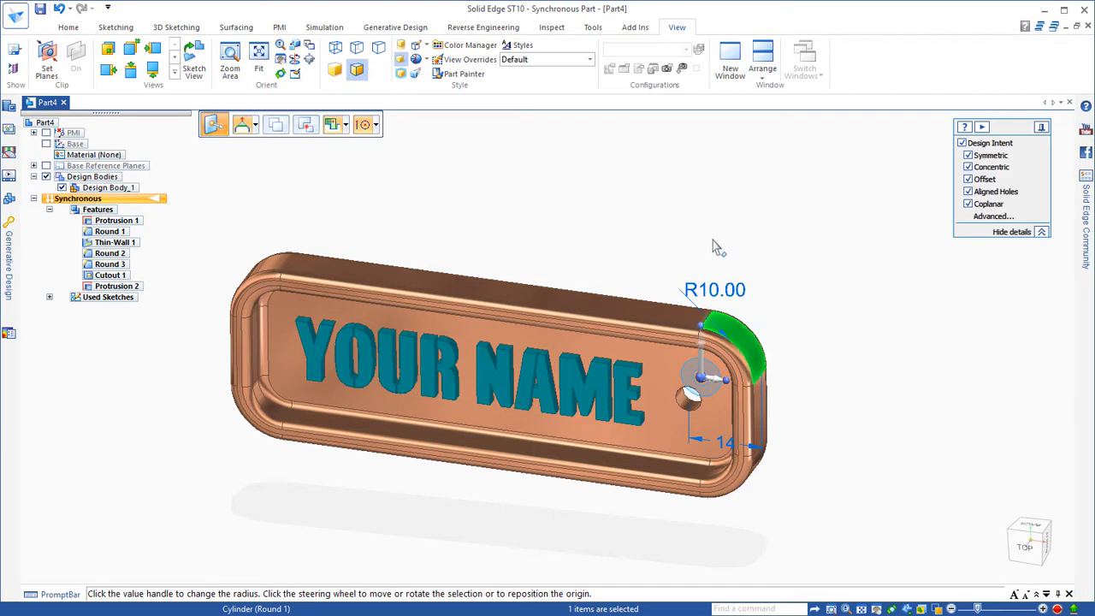
click(734, 297)
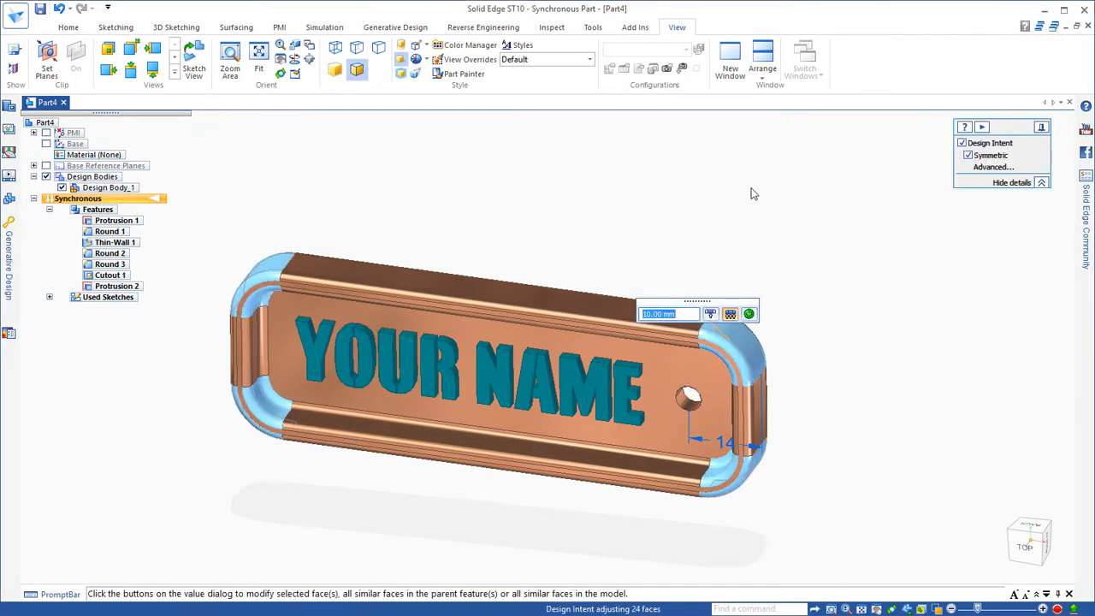
text(6)
key(Return)
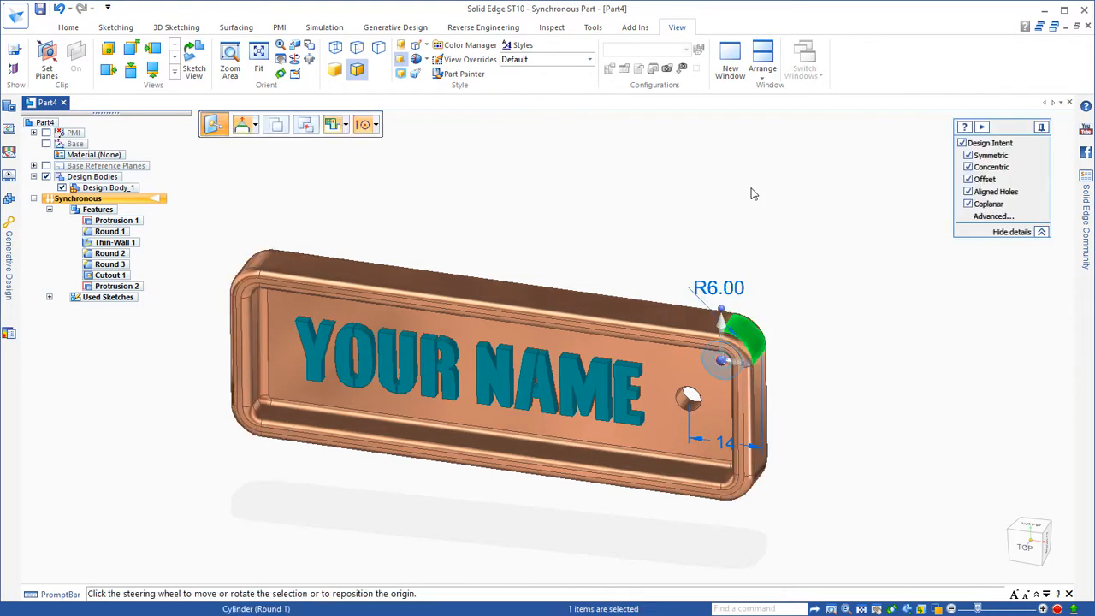
click(873, 385)
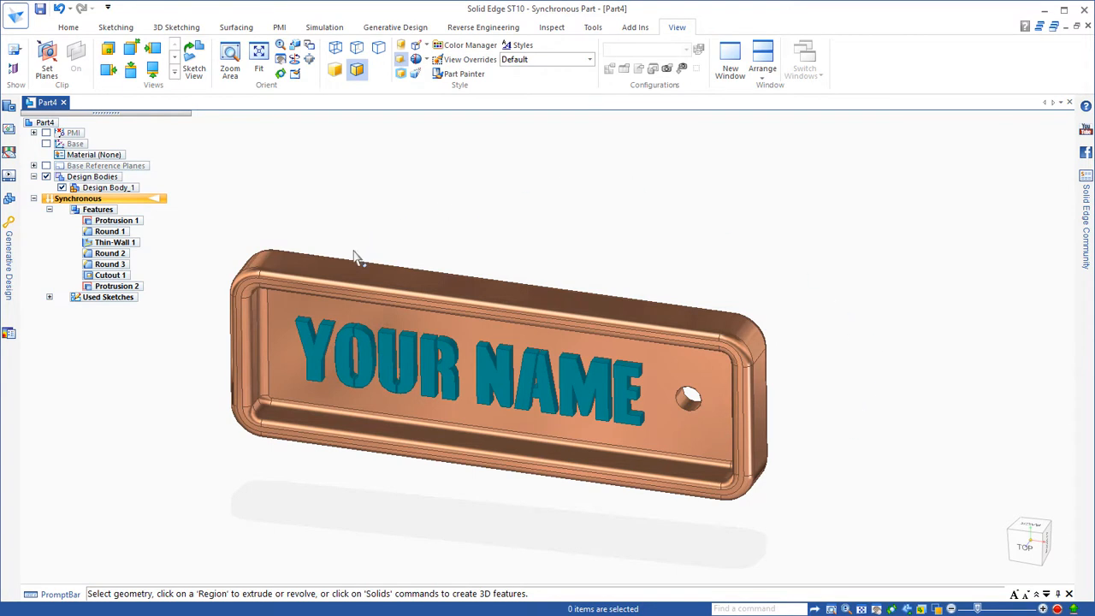
Step: Rotate the upper long side face by -3° about the centre of the hole, keeping the long sides symmetric
click(344, 275)
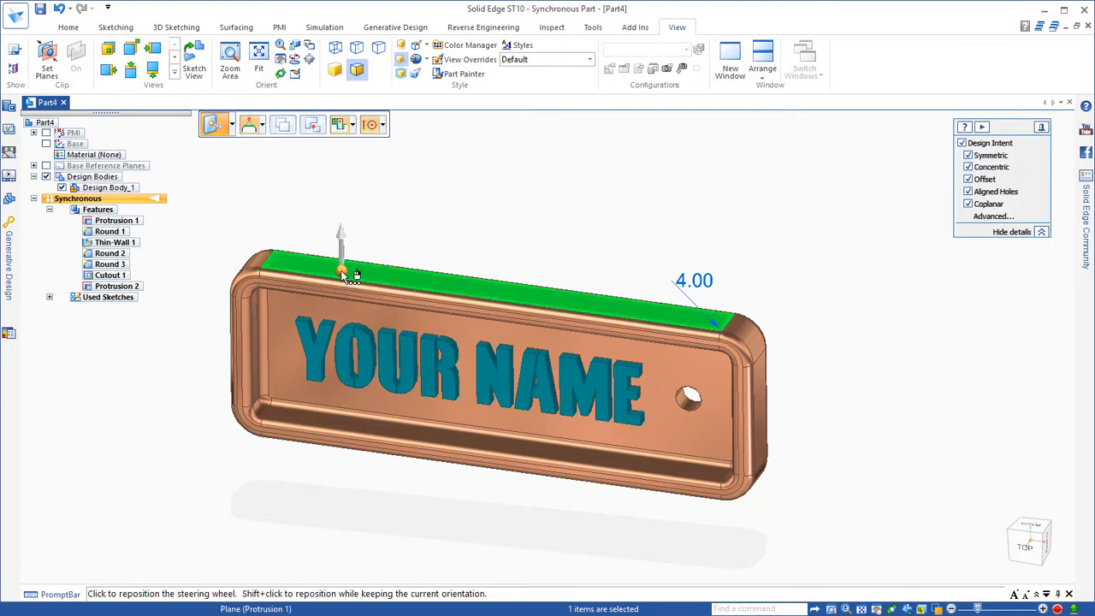
drag(344, 273, 703, 401)
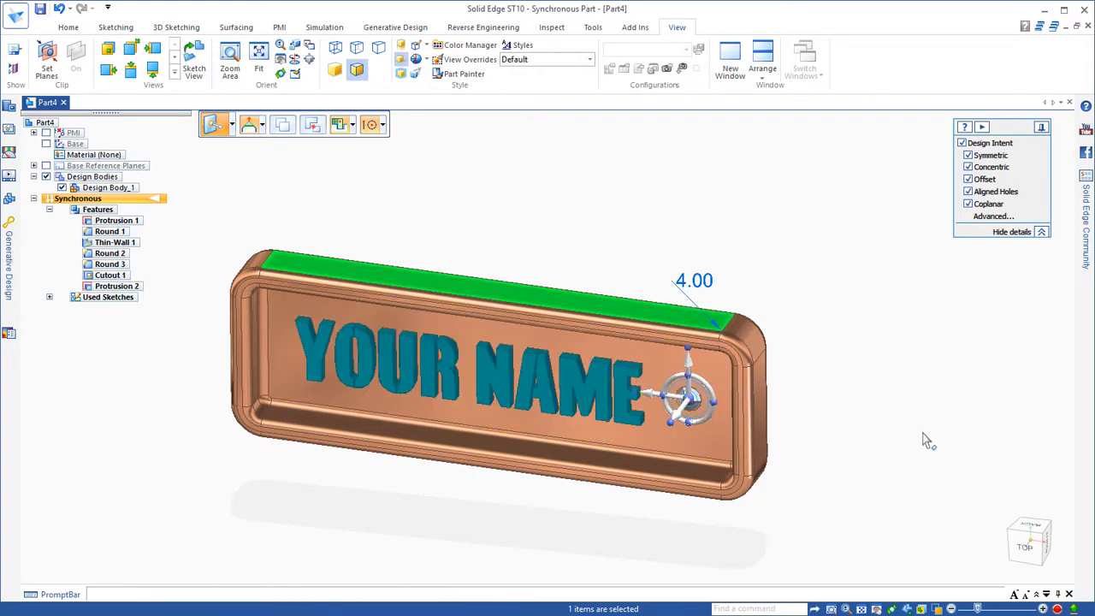
click(672, 409)
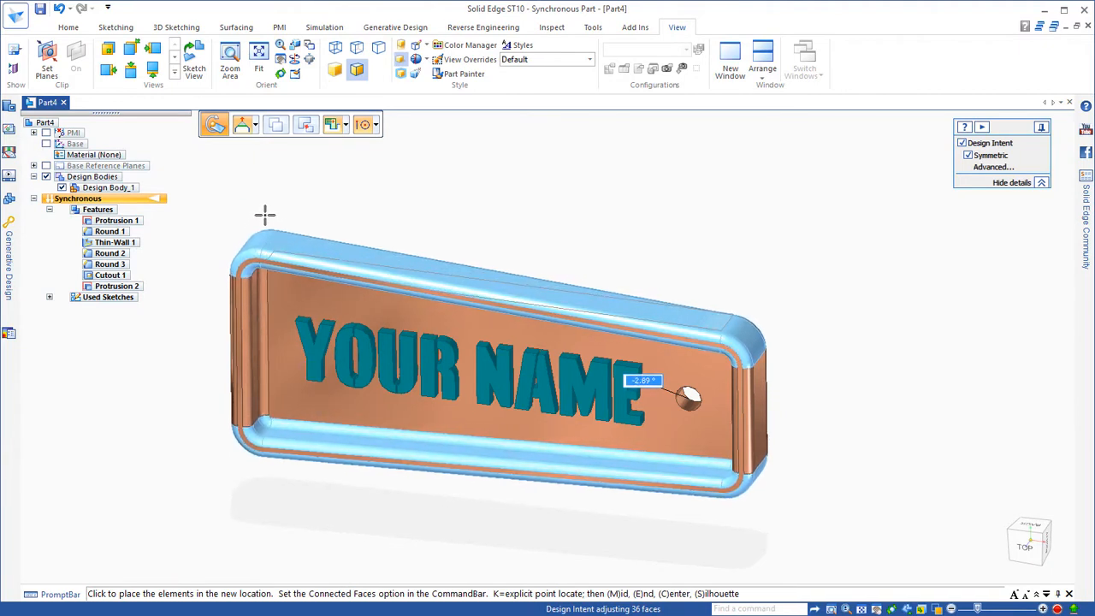
key(BackSpace)
text(-3)
key(Return)
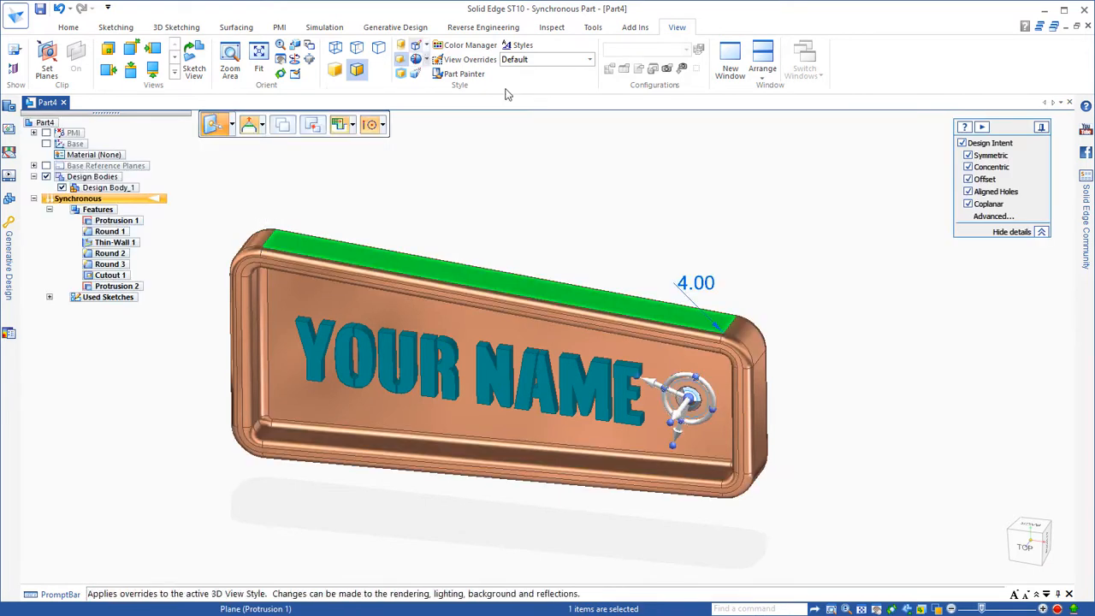
key(Escape)
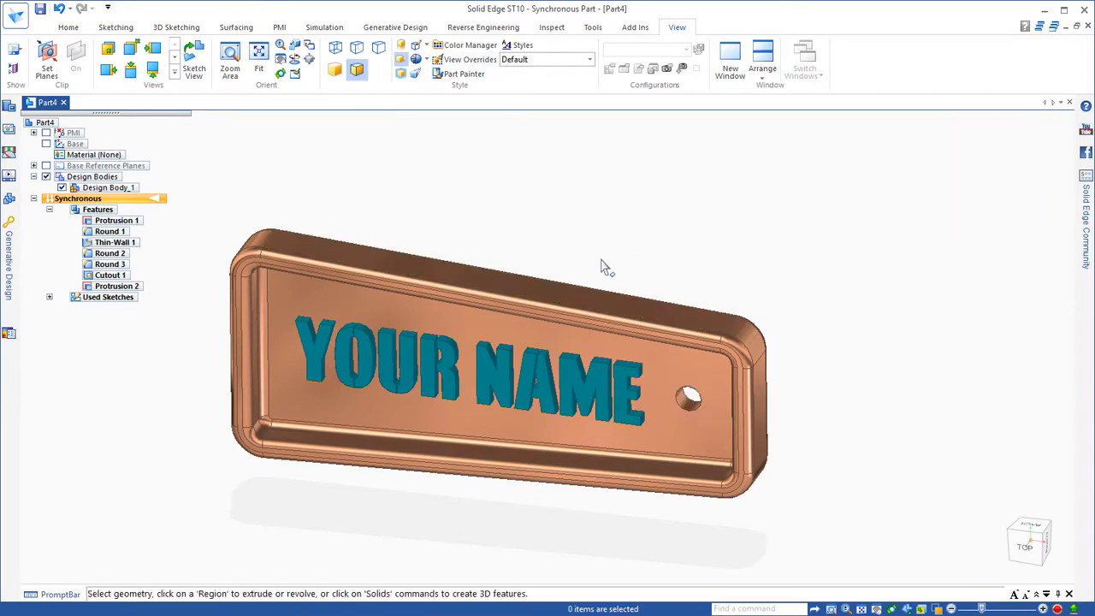
Step: Rotate the tag's short end face opposite the hole by 25° about its lower corner, slanting that end outward toward the upper long side
middle_drag(607, 262, 701, 235)
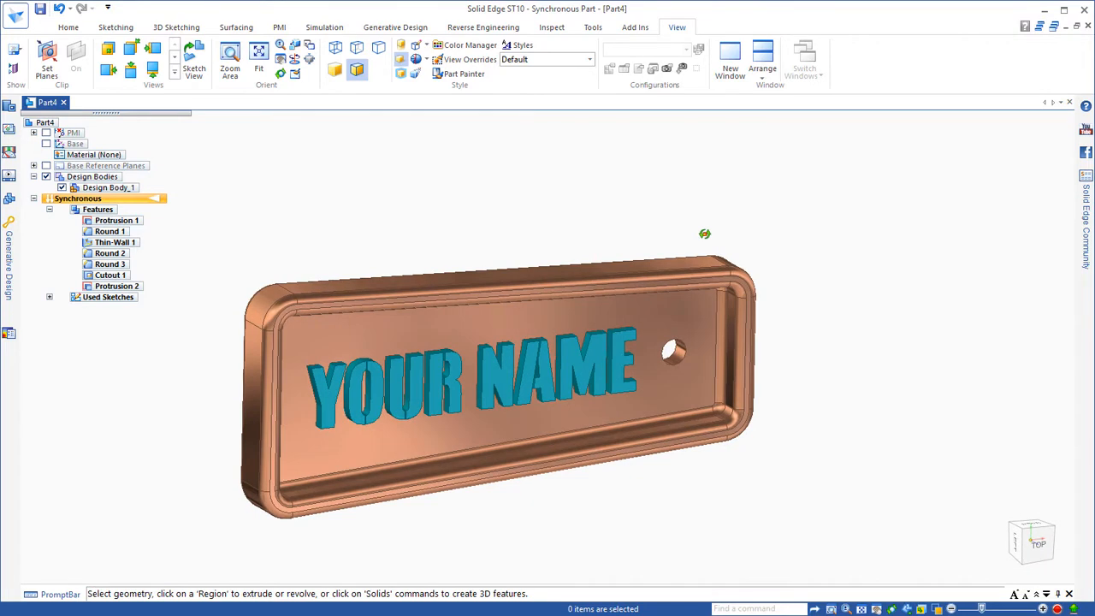
click(254, 445)
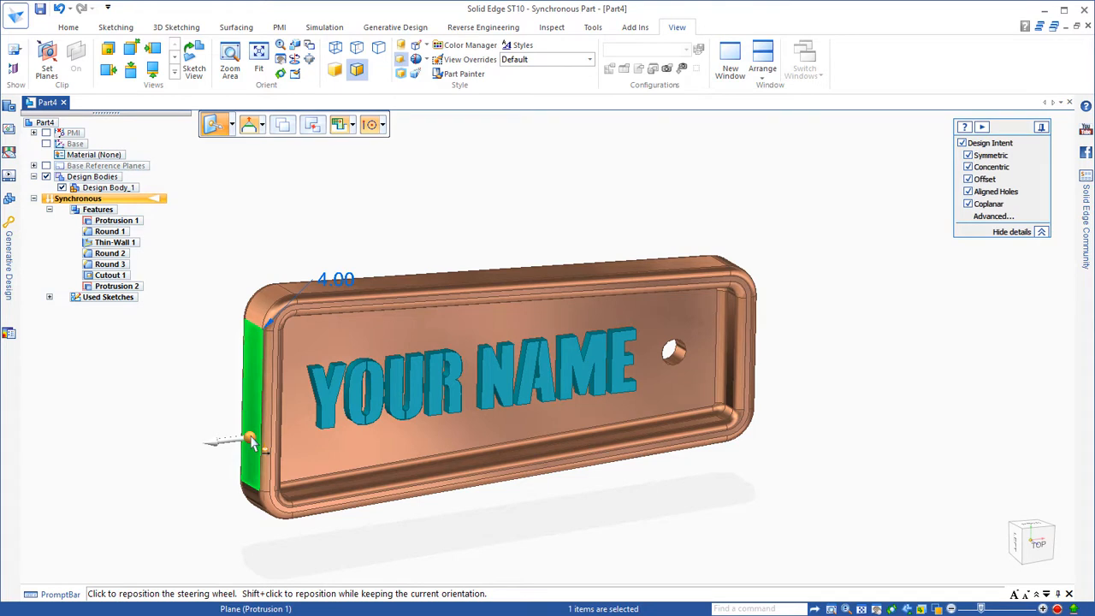
click(253, 445)
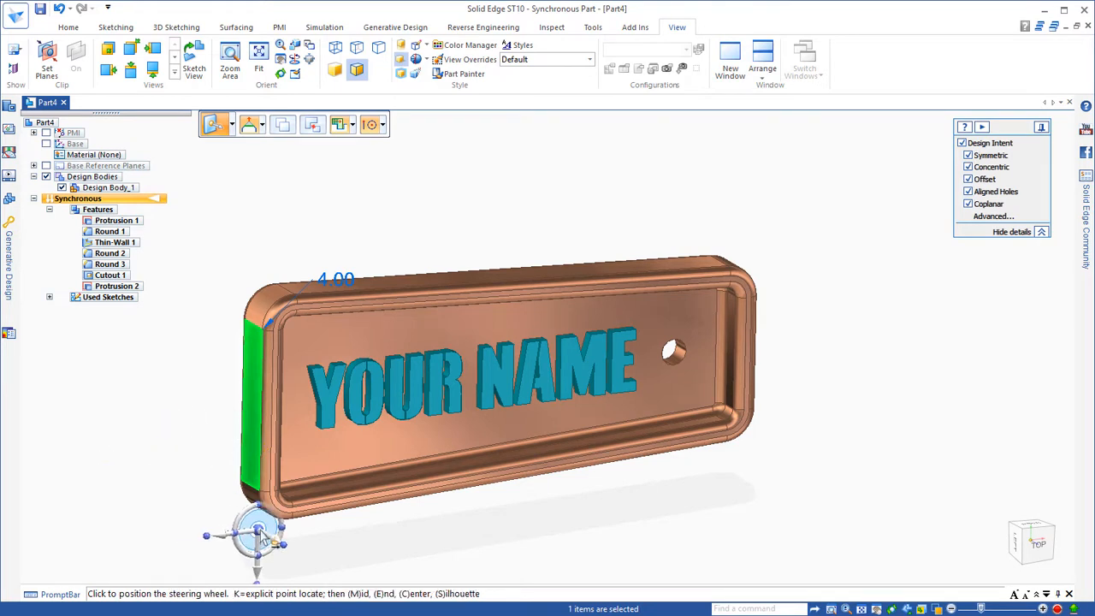
click(290, 485)
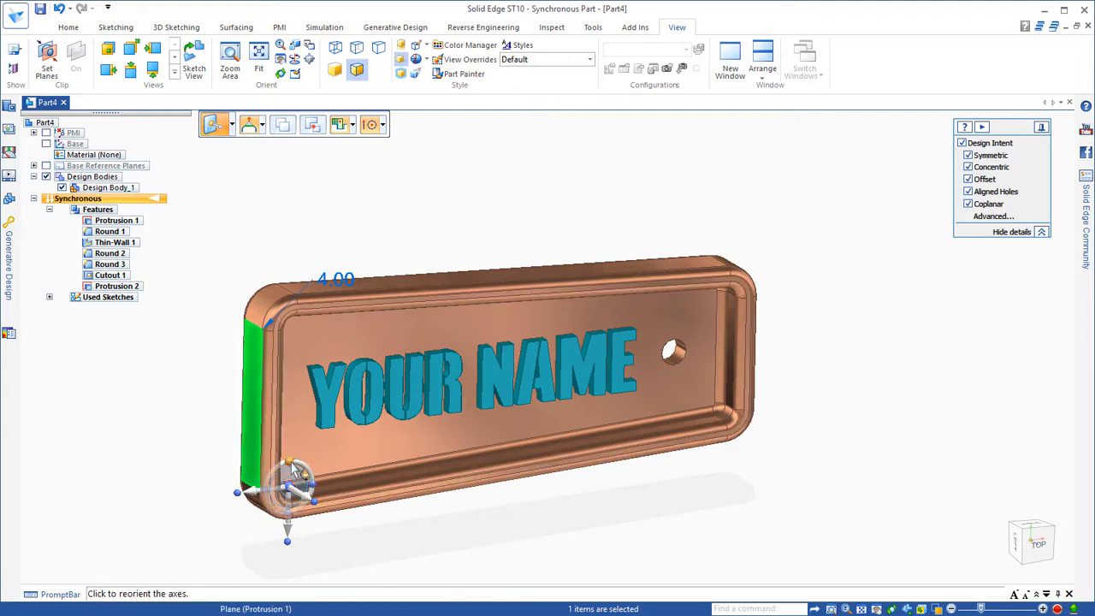
click(293, 472)
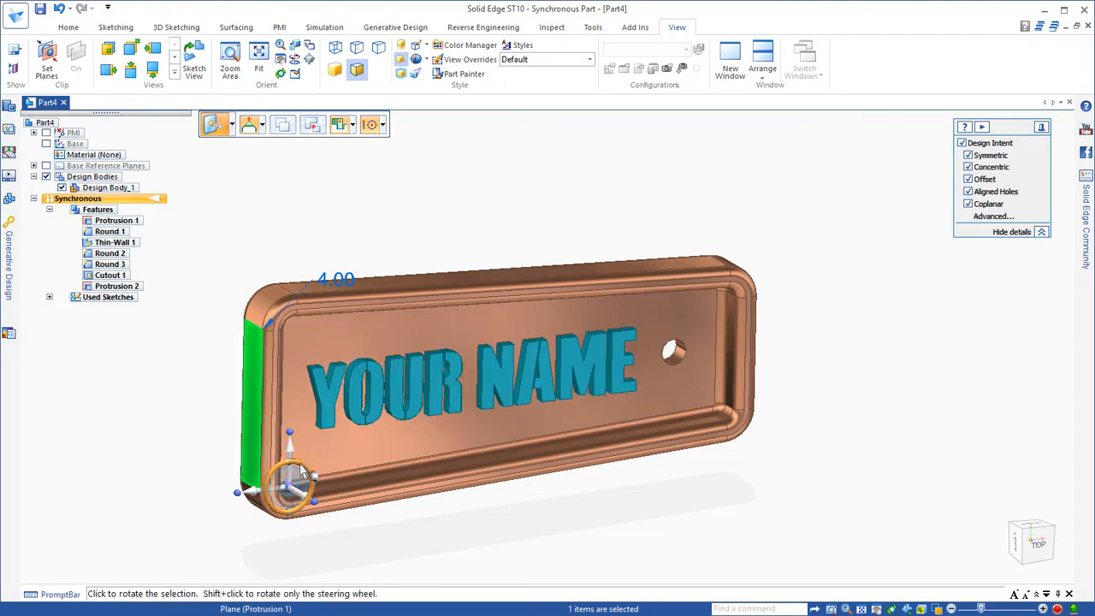
click(301, 473)
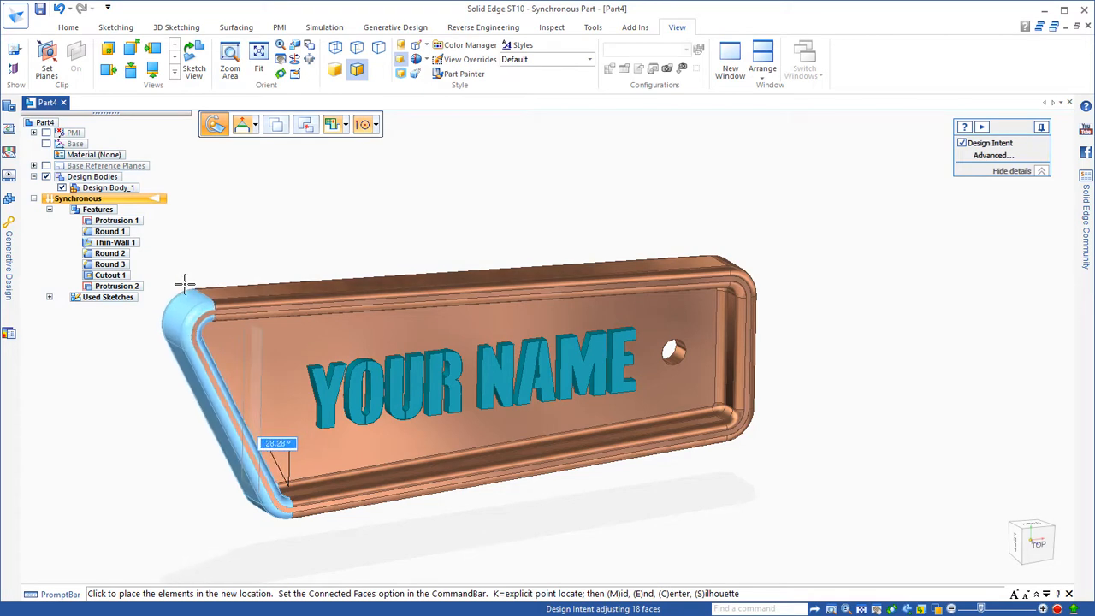
text(2)
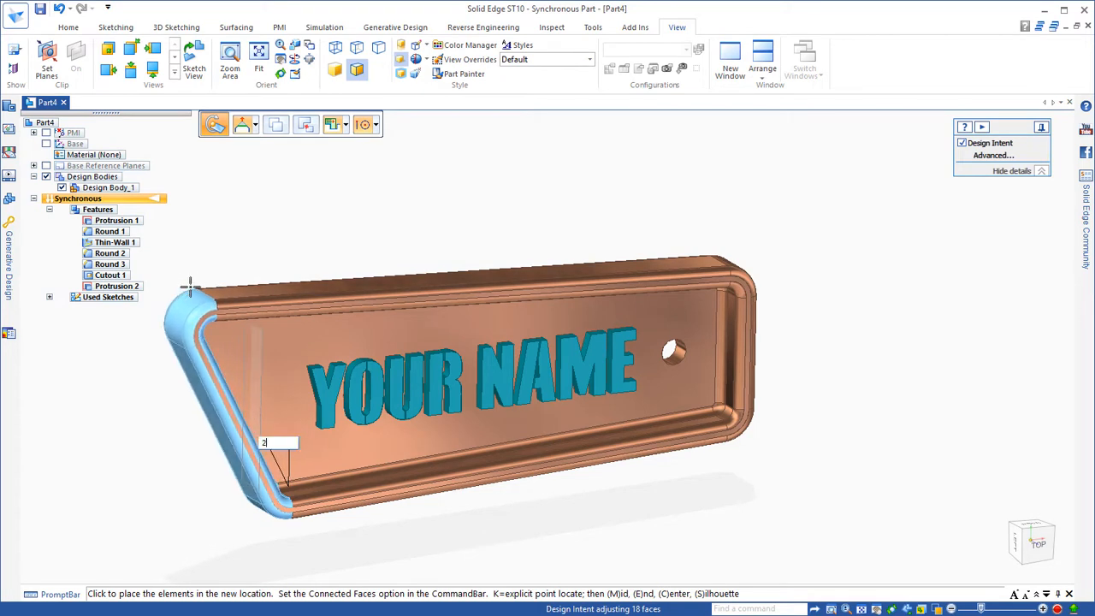
text(5)
key(Return)
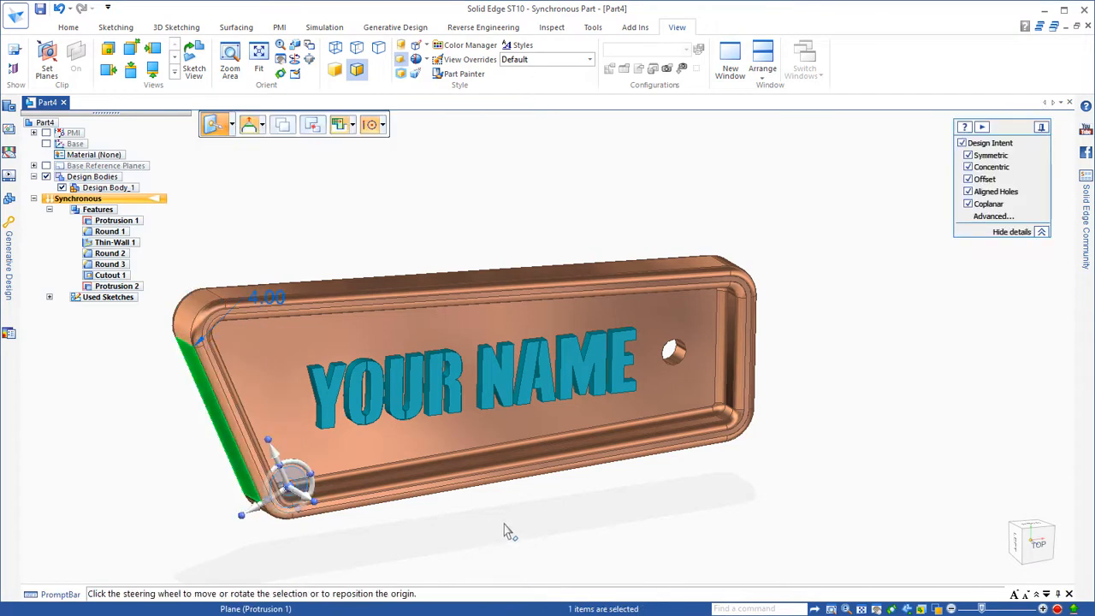
Step: Move the slanted end face 10 mm inward toward the text, shortening the tag
click(252, 510)
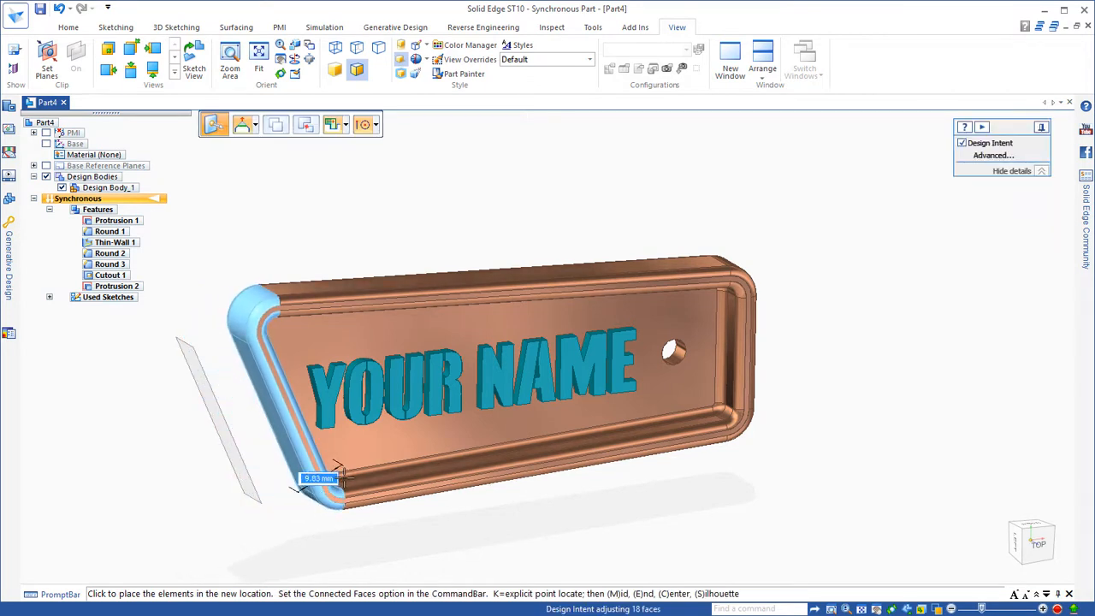
text(10)
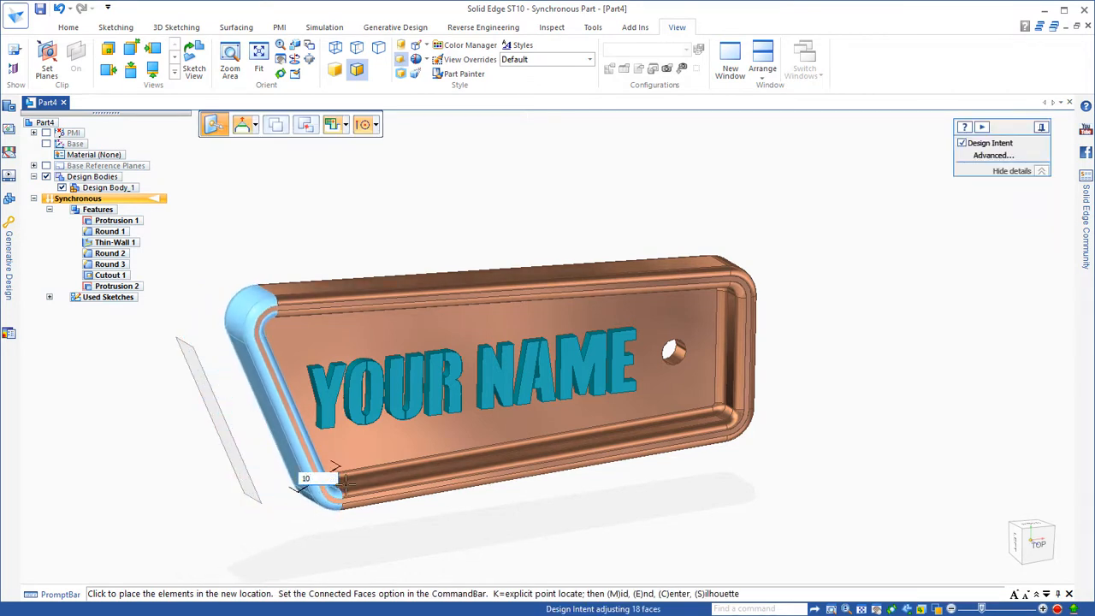
key(Return)
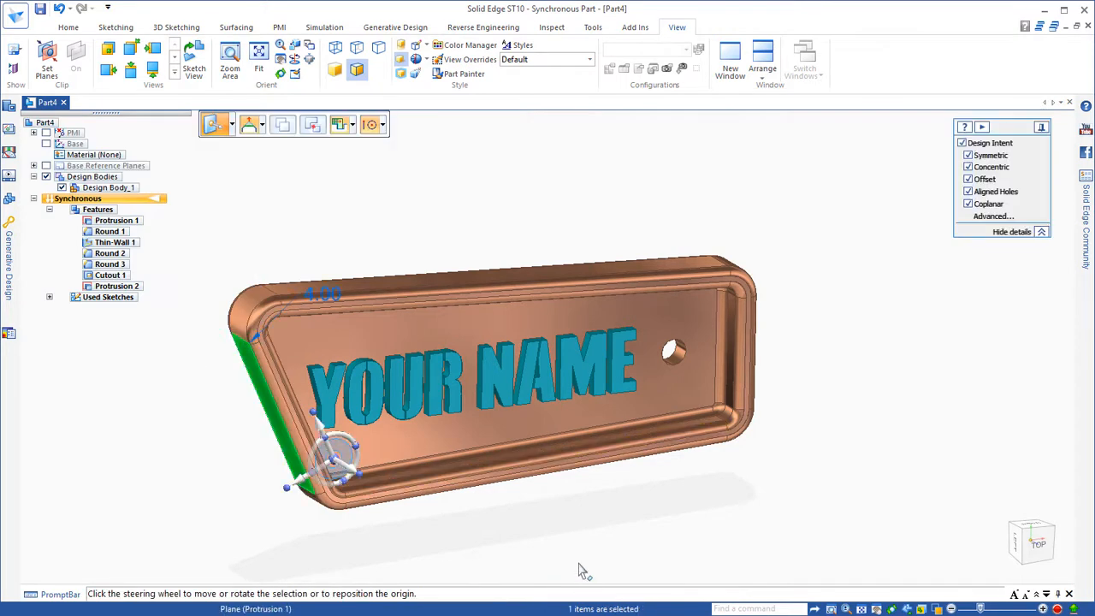
click(582, 572)
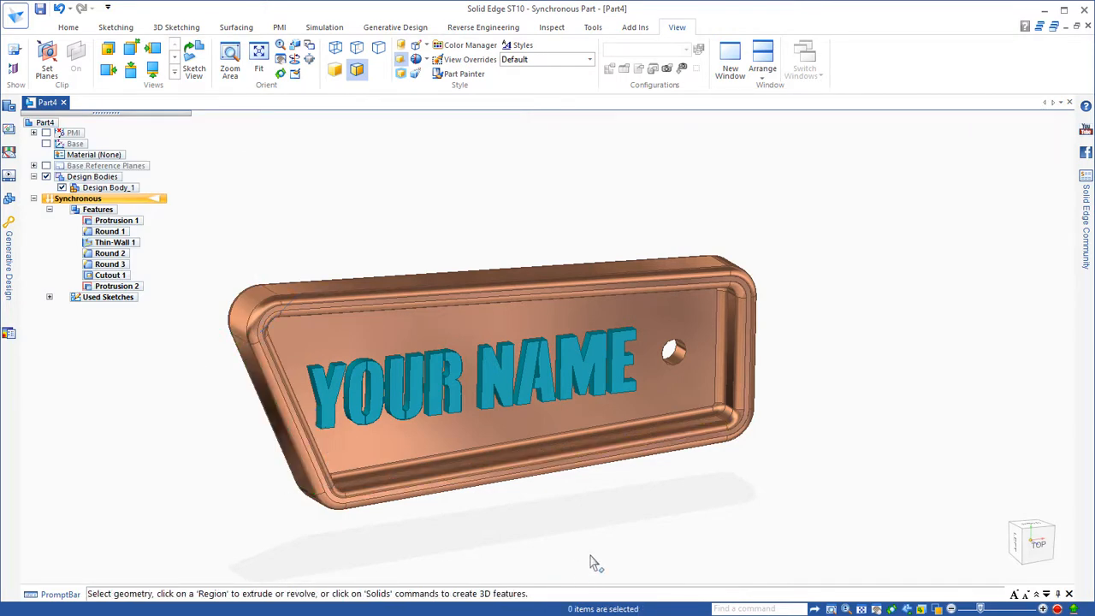
middle_drag(596, 563, 512, 575)
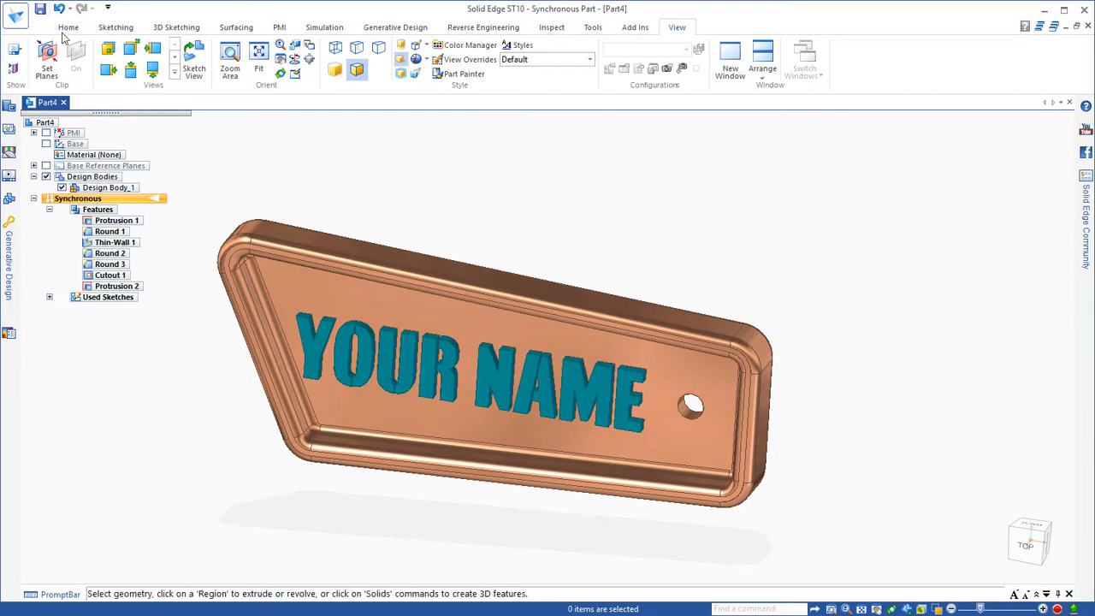
Step: Save the part as "My Name Tag" in the Beginner Excercise folder as a part document
click(42, 10)
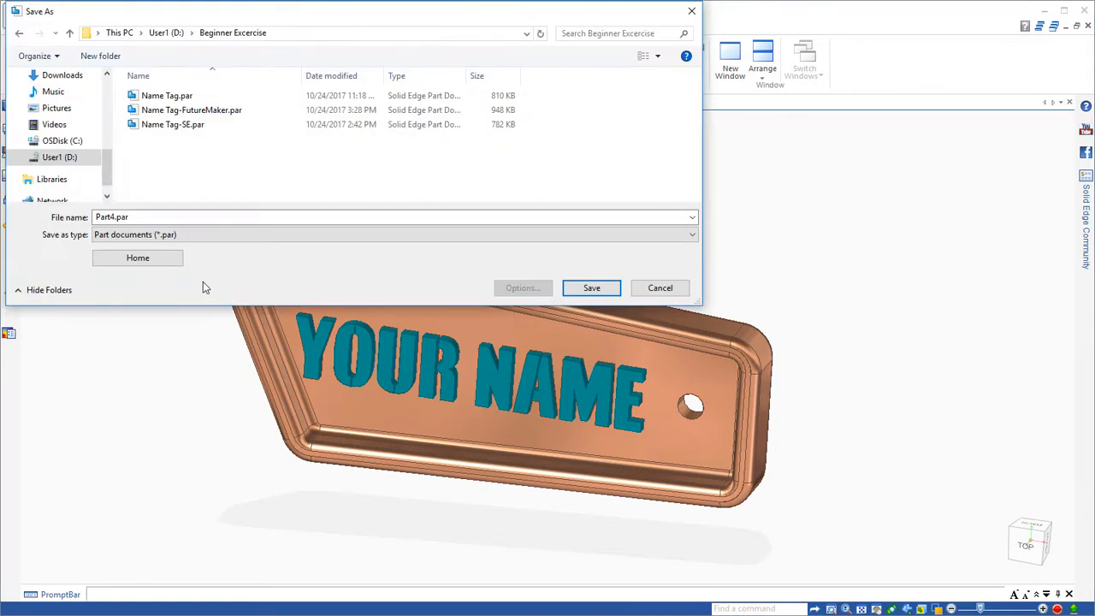
double_click(116, 214)
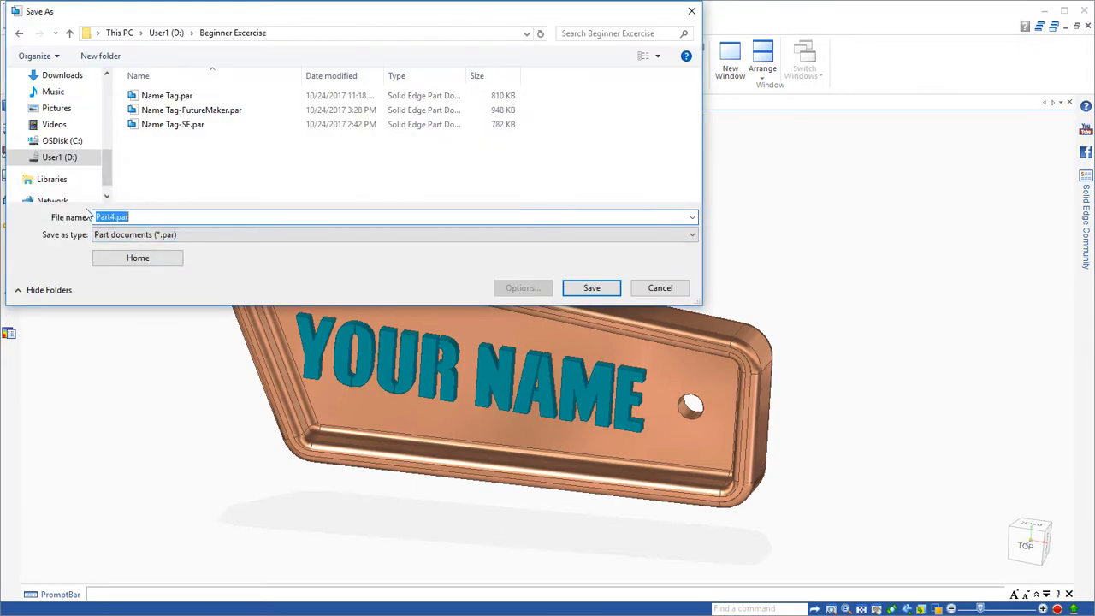
text(My Name Tag)
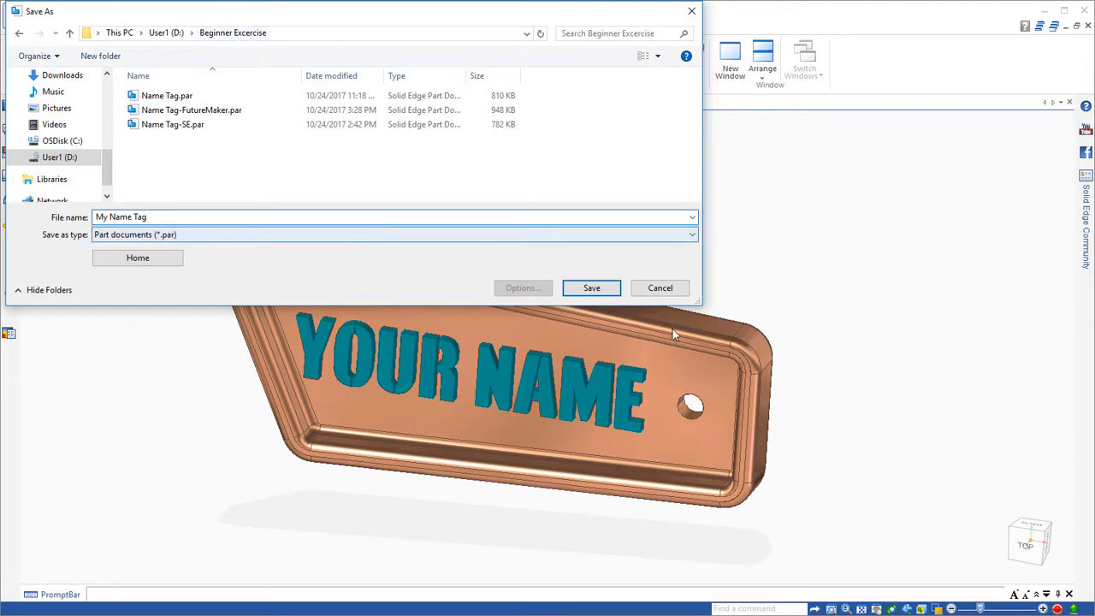
click(591, 288)
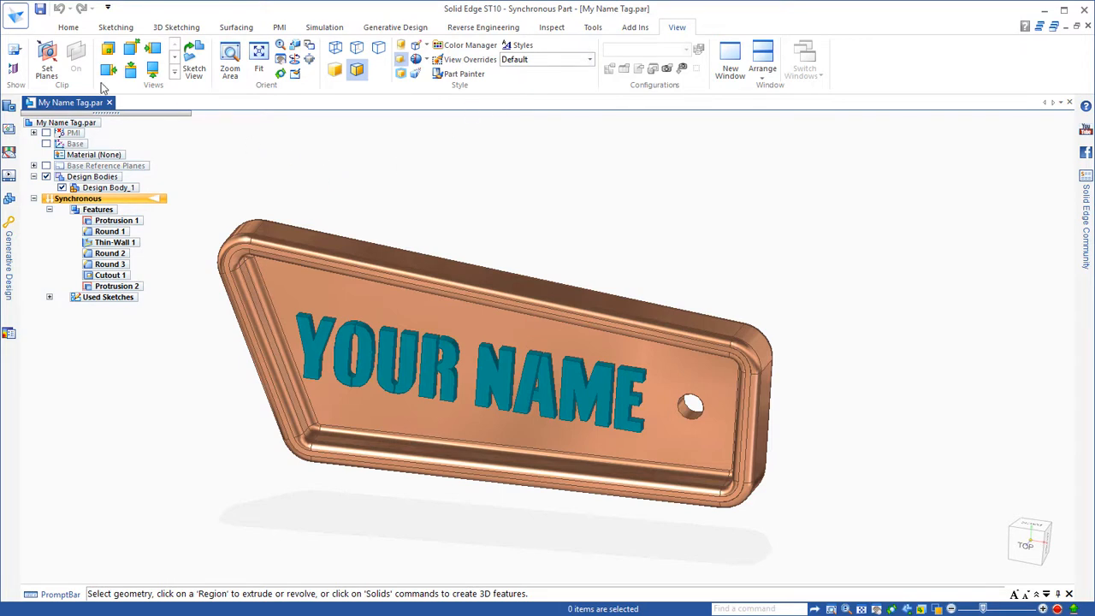
Step: Generate a 3D print preview of the name tag
click(14, 19)
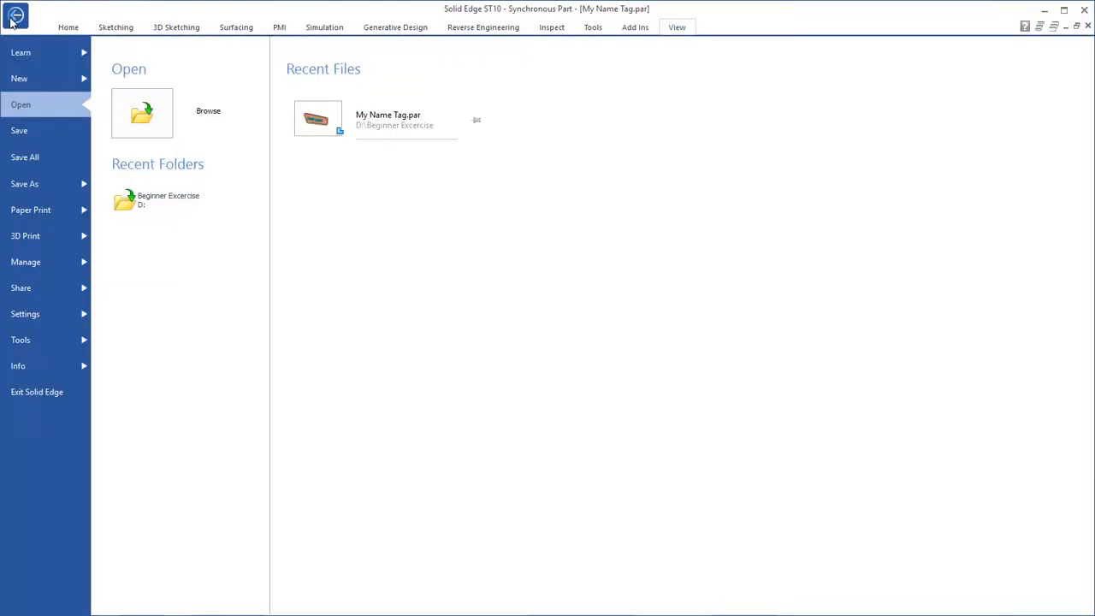
click(18, 238)
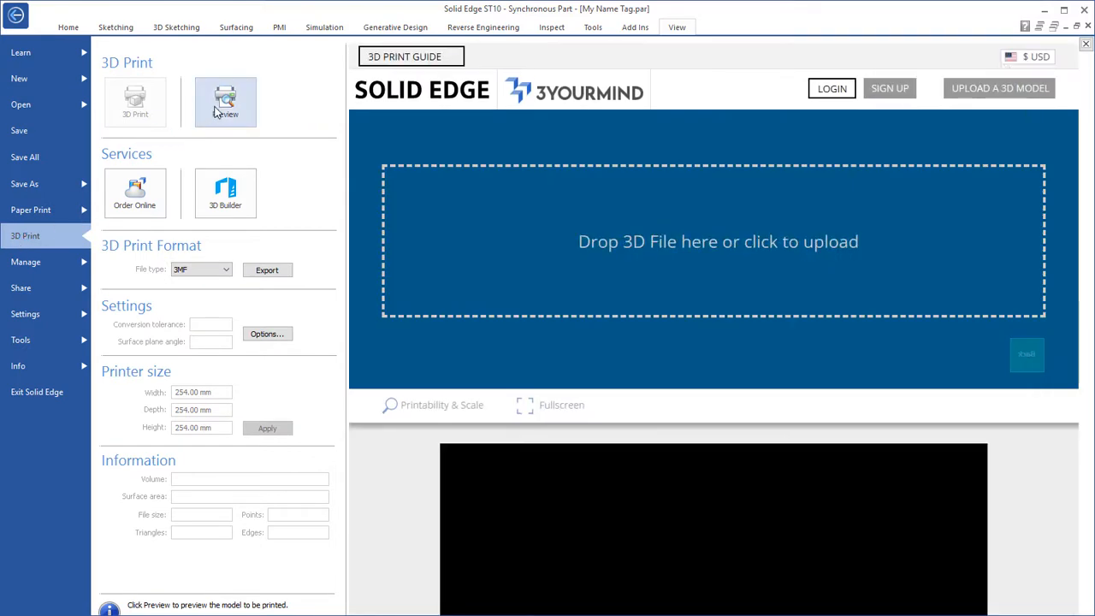
click(216, 112)
scroll(725, 490, up, 4)
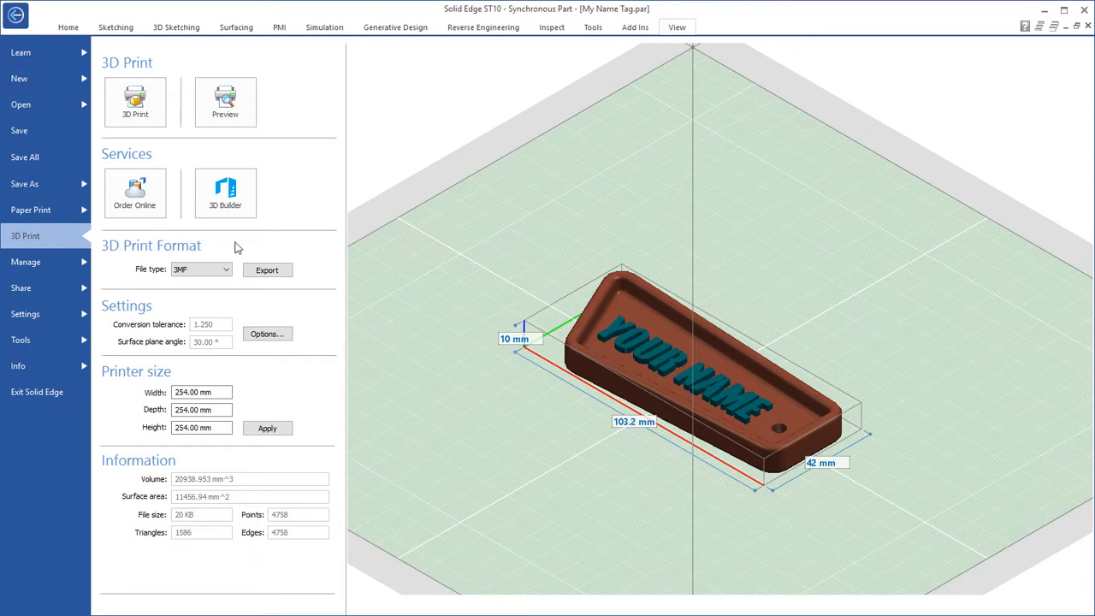
Step: Set the 3D print file type to STL and accept its export options with binary output and millimetre units
click(223, 272)
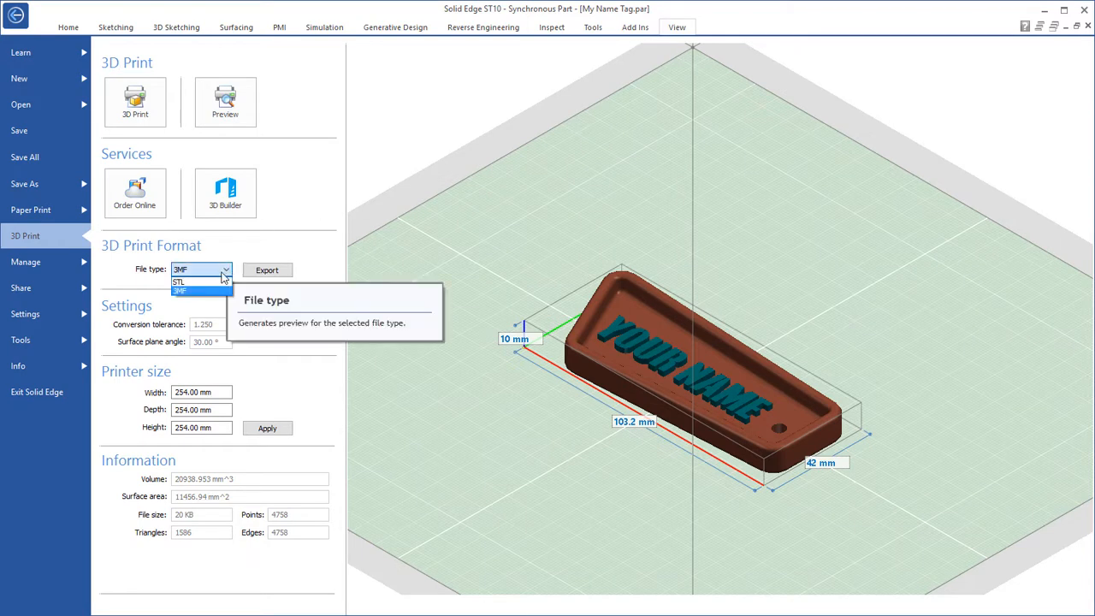
click(212, 284)
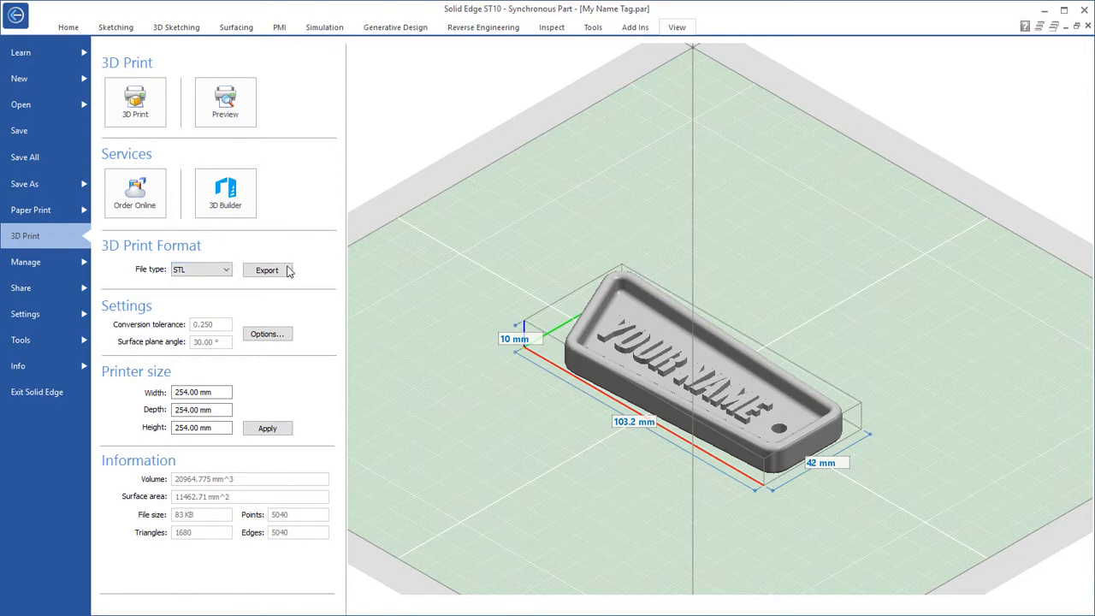
click(279, 335)
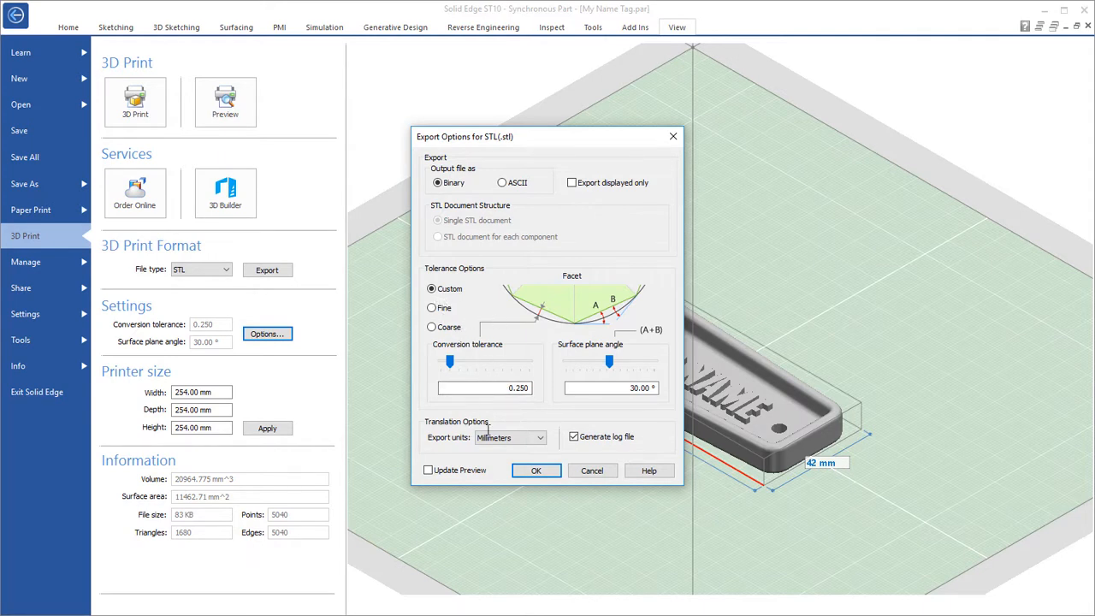
click(536, 472)
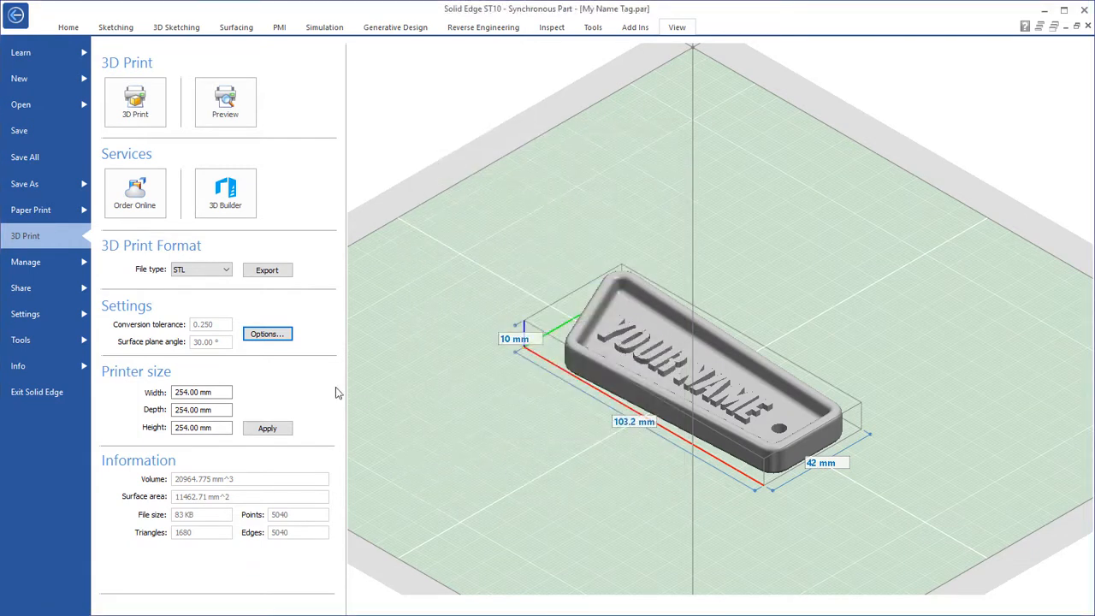
Step: Export the tag as My Name Tag.stl to the Beginner Excercise folder and return to the model
click(272, 270)
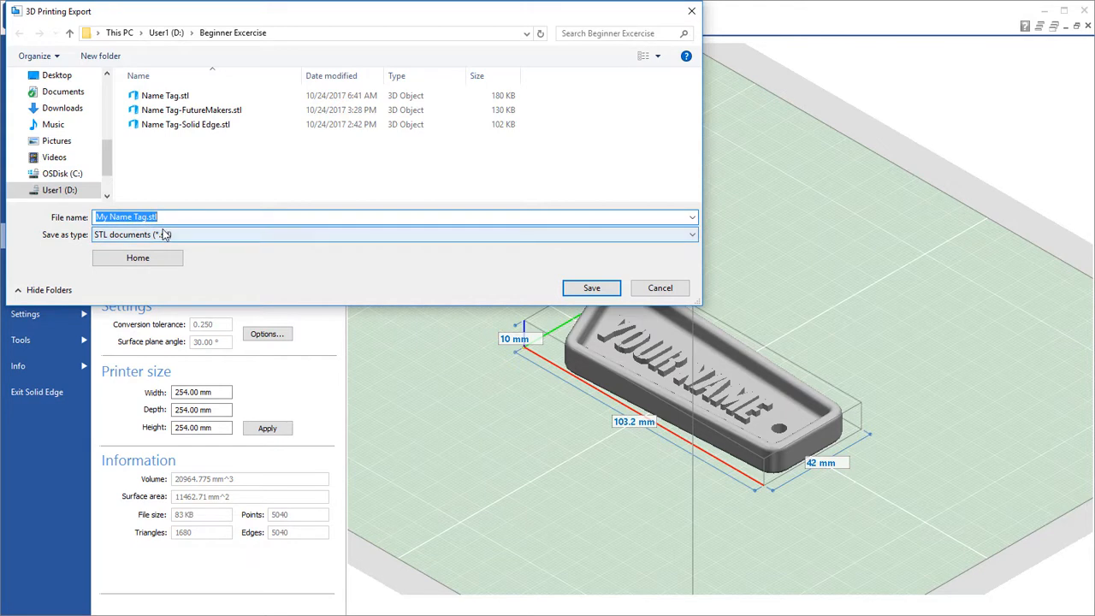
click(591, 290)
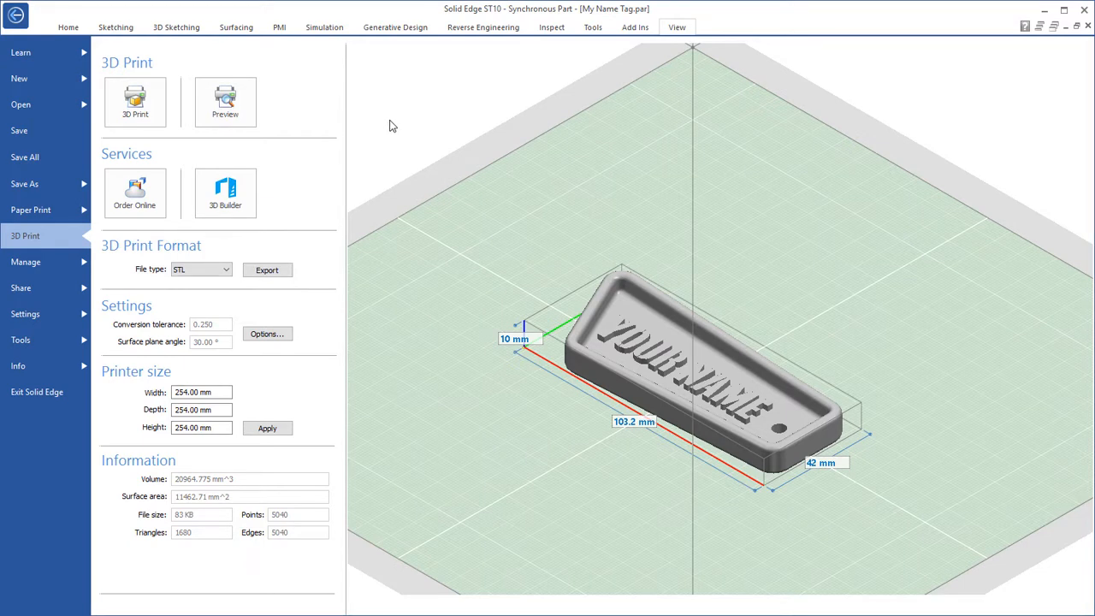
click(17, 19)
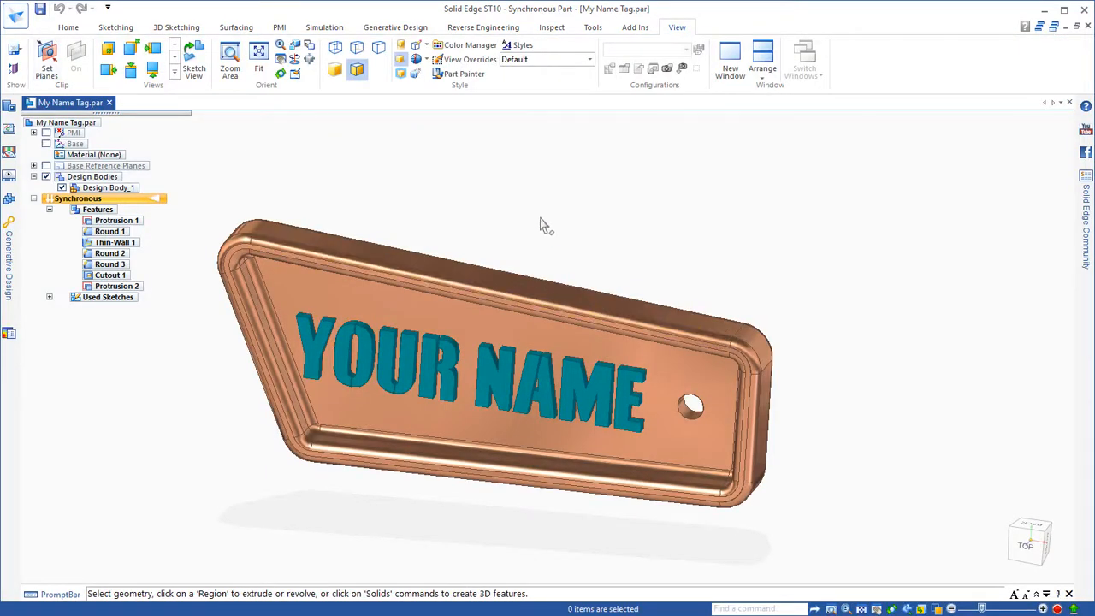